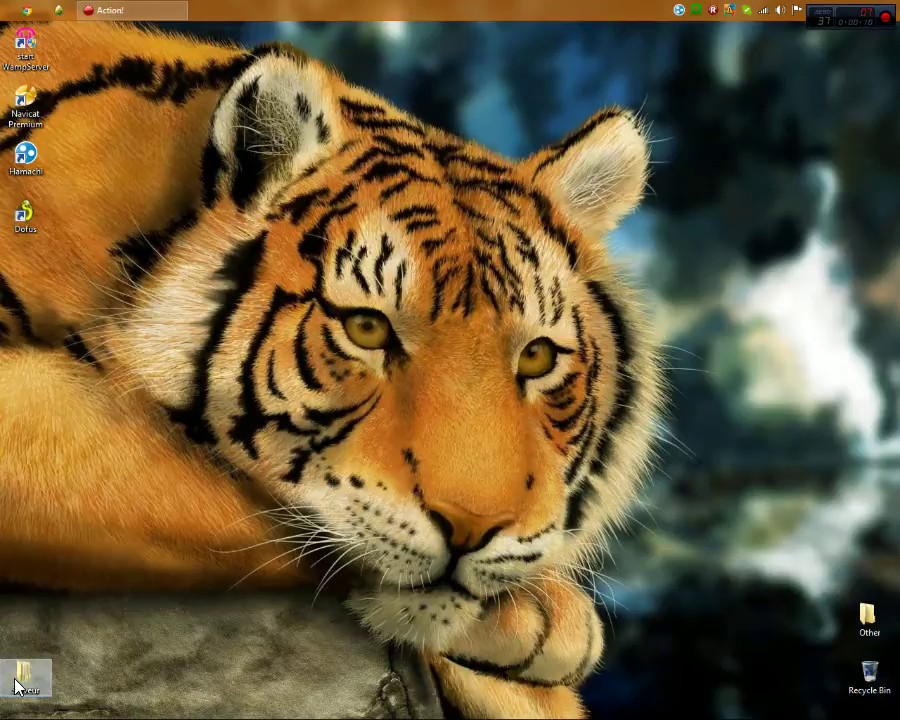
Browse the Serveur > iCore Custom folders (Emulateur, Sources, Base de données), then close the window
{"action": "left_click", "coordinate": [453, 204]}
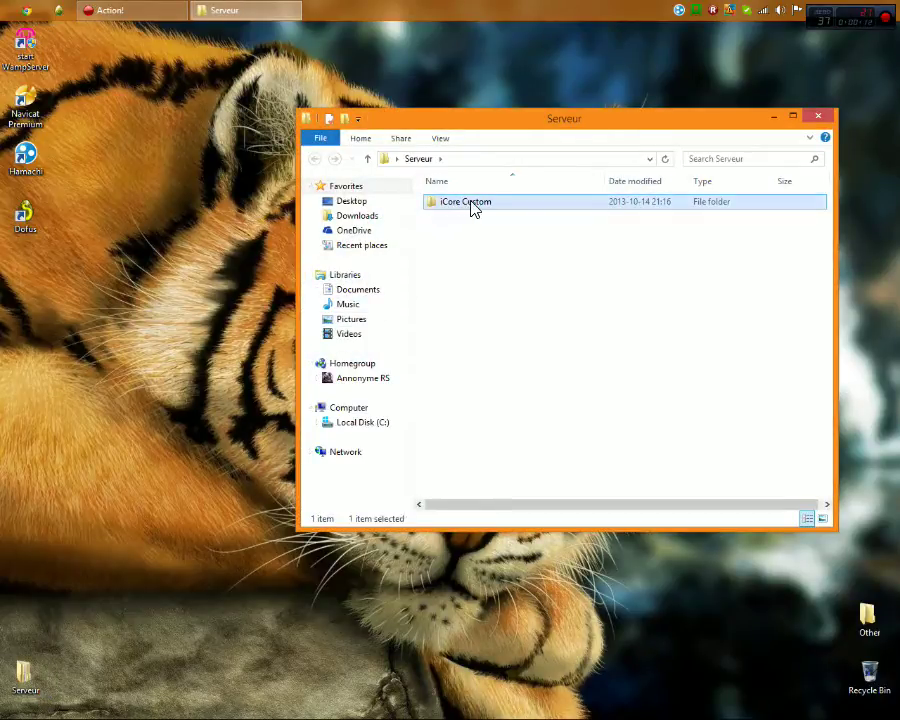
{"action": "double_click", "coordinate": [475, 209]}
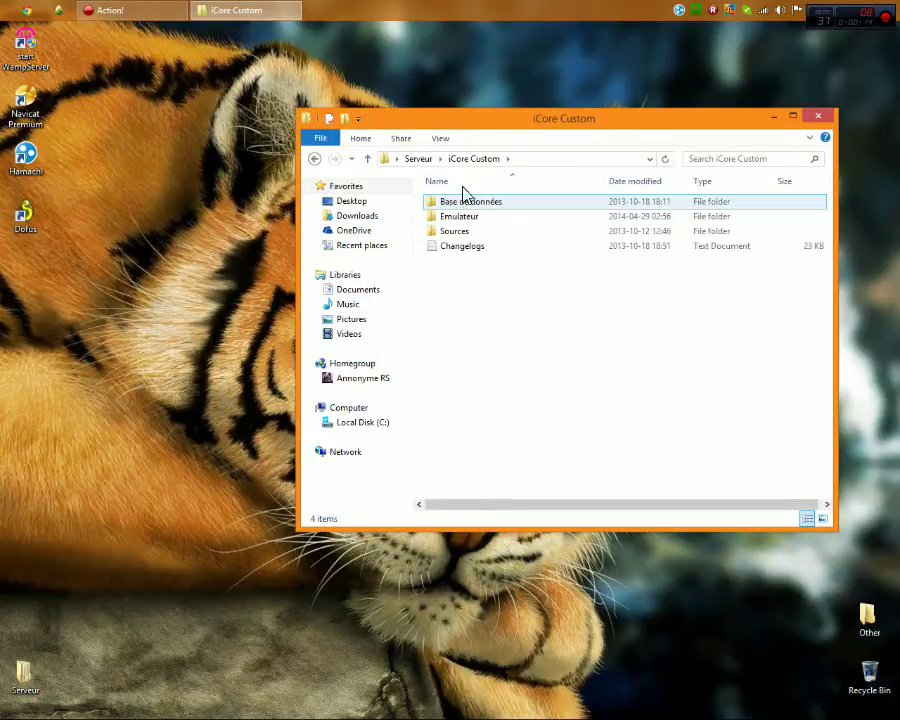
{"action": "left_click", "coordinate": [420, 160]}
{"action": "double_click", "coordinate": [476, 203]}
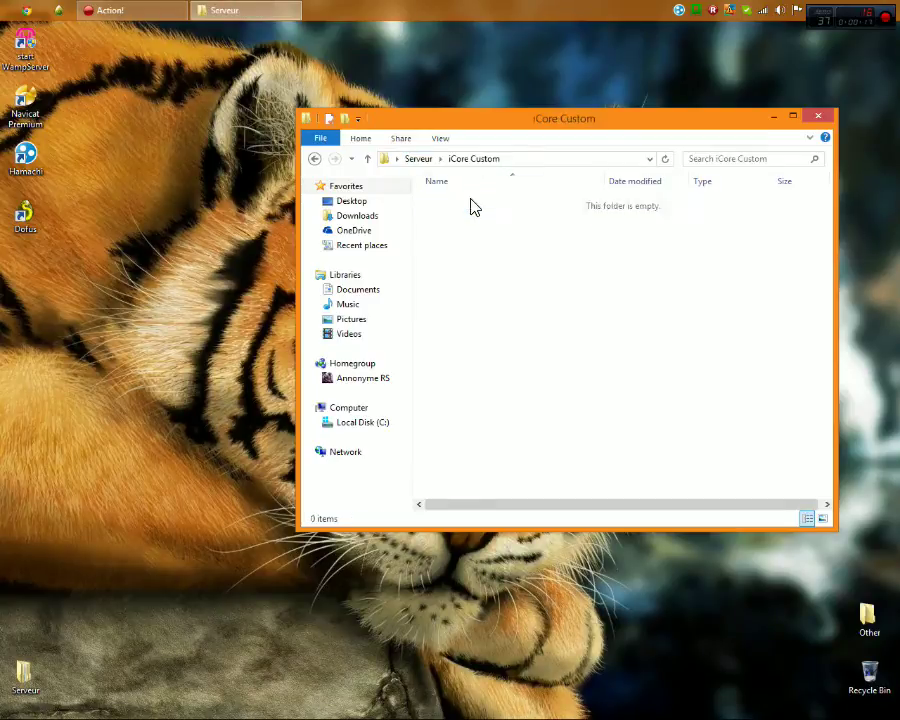
{"action": "left_click", "coordinate": [474, 219]}
{"action": "double_click", "coordinate": [472, 216]}
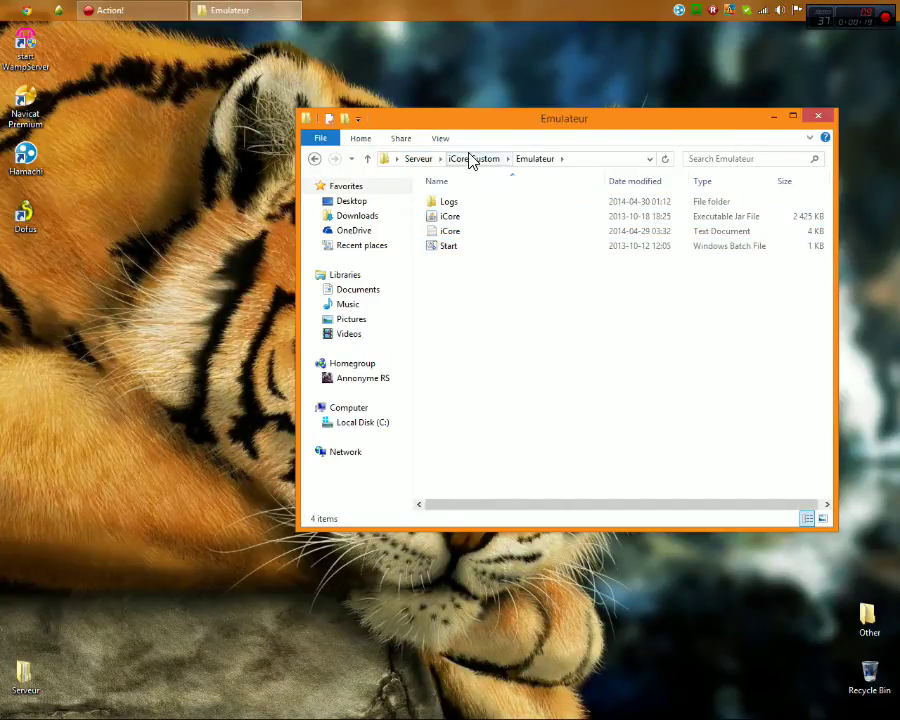
{"action": "left_click", "coordinate": [470, 159]}
{"action": "left_click", "coordinate": [468, 233]}
{"action": "double_click", "coordinate": [468, 233]}
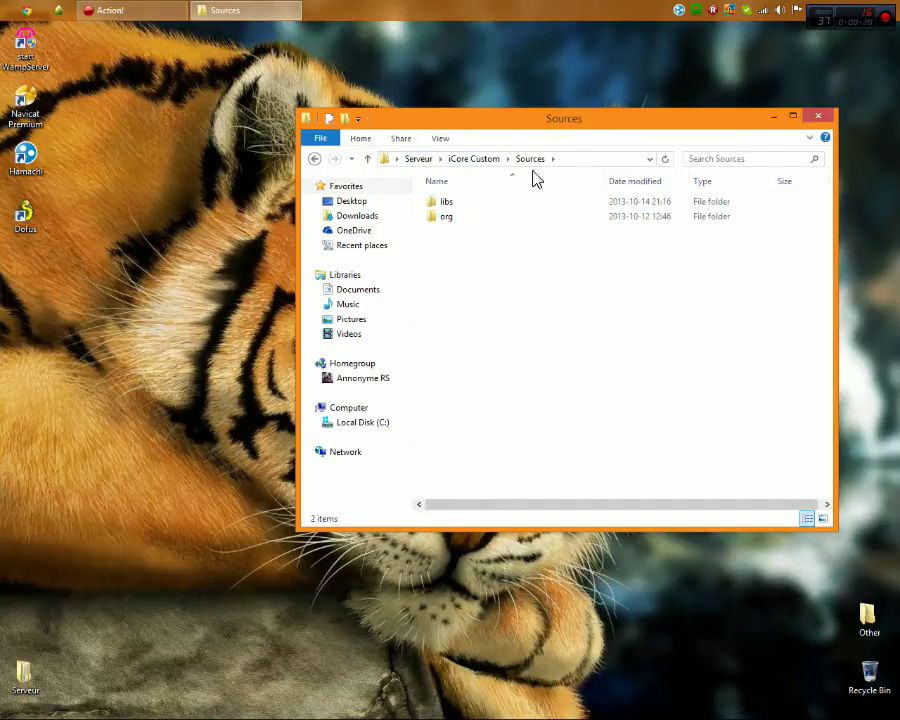
{"action": "left_click", "coordinate": [470, 159]}
{"action": "double_click", "coordinate": [486, 203]}
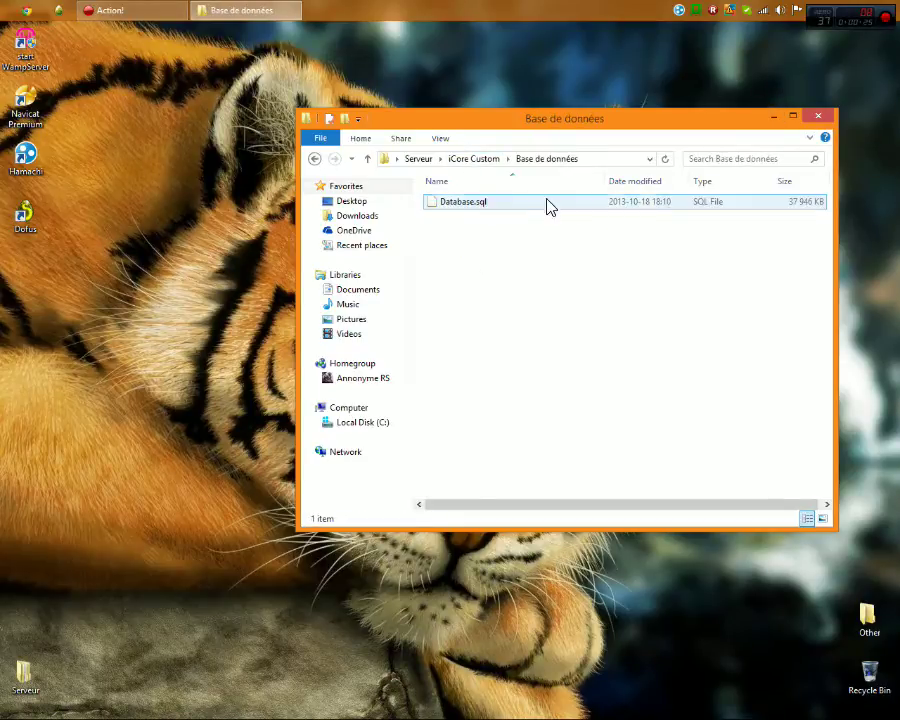
{"action": "left_click", "coordinate": [812, 117]}
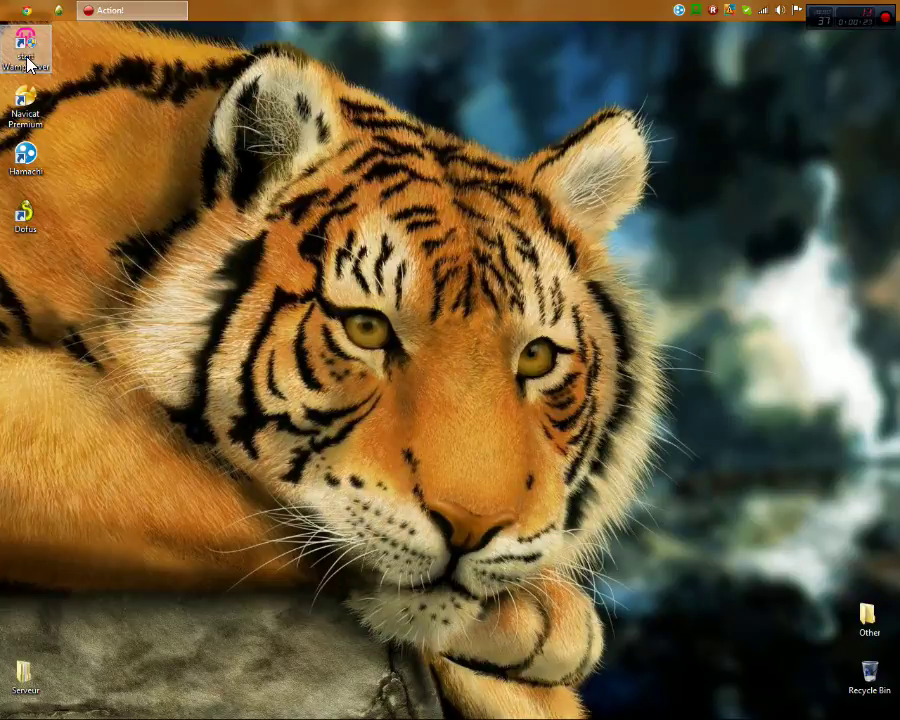
Move the WampServer, Navicat Premium, Hamachi and Dofus shortcuts to mid-desktop
{"action": "left_click_drag", "start_coordinate": [15, 51], "coordinate": [437, 228]}
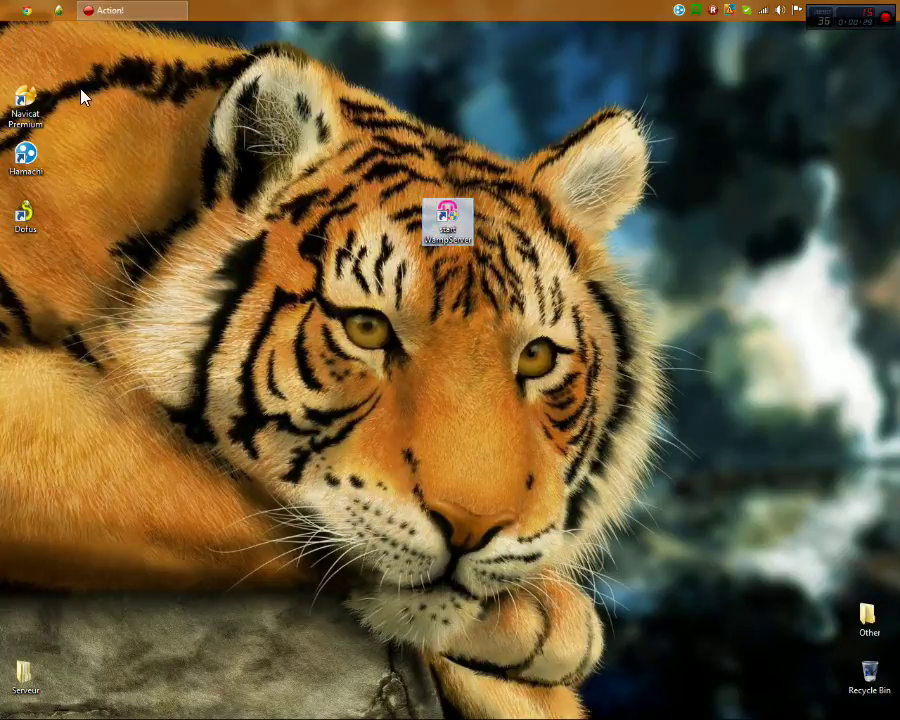
{"action": "left_click_drag", "start_coordinate": [25, 102], "coordinate": [388, 287]}
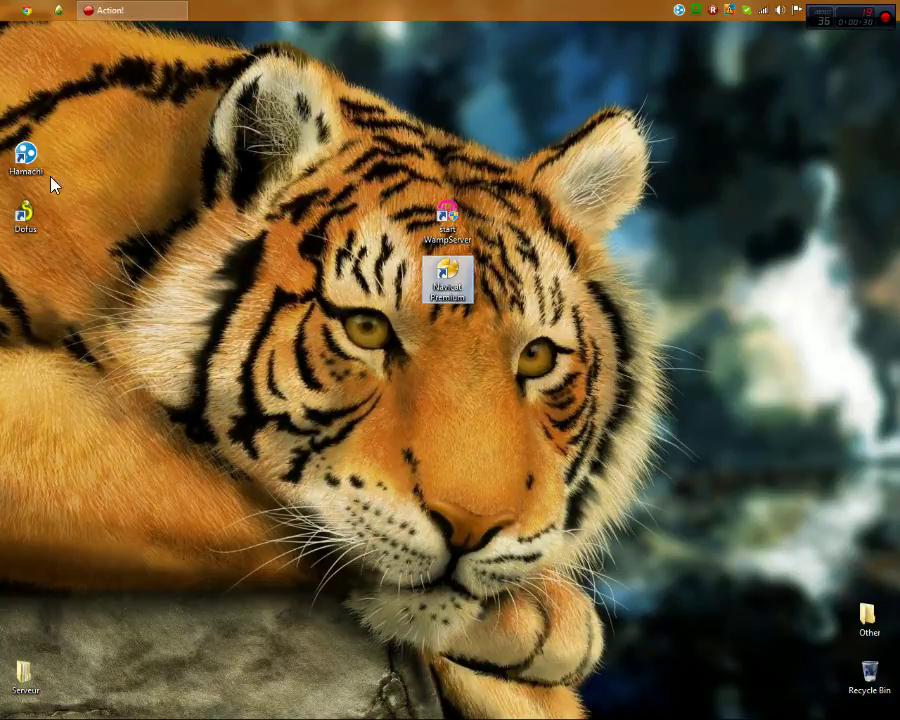
{"action": "left_click_drag", "start_coordinate": [25, 157], "coordinate": [440, 338]}
{"action": "left_click_drag", "start_coordinate": [25, 212], "coordinate": [447, 386]}
{"action": "left_click_drag", "start_coordinate": [522, 140], "coordinate": [370, 535]}
{"action": "left_click_drag", "start_coordinate": [275, 137], "coordinate": [637, 340]}
{"action": "left_click", "coordinate": [637, 340]}
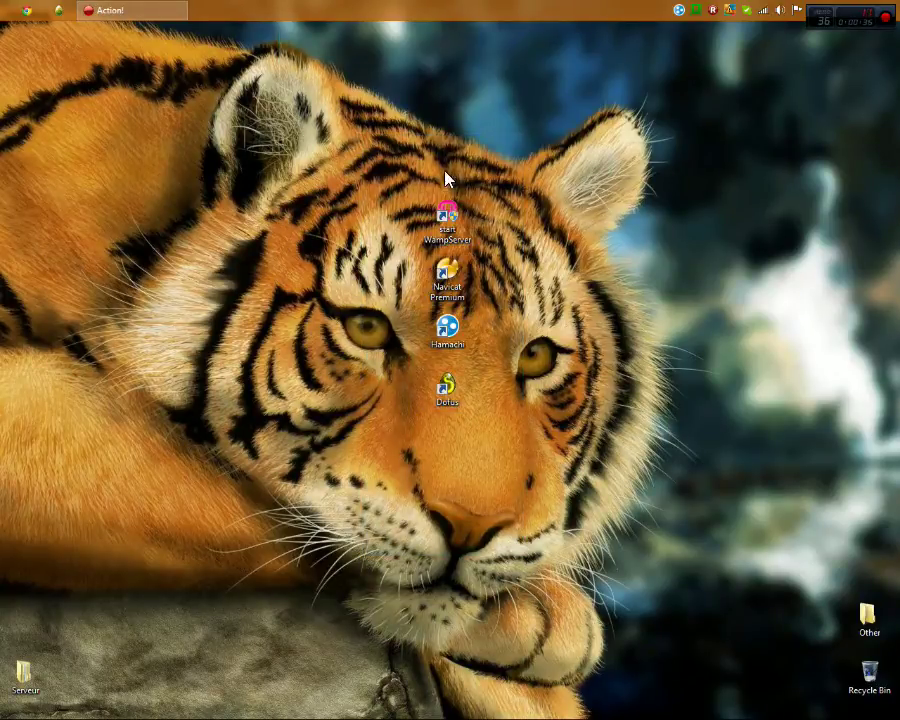
Return the four shortcuts to the top-left column of the desktop
{"action": "left_click_drag", "start_coordinate": [504, 158], "coordinate": [362, 500]}
{"action": "left_click_drag", "start_coordinate": [552, 502], "coordinate": [408, 275]}
{"action": "left_click_drag", "start_coordinate": [447, 237], "coordinate": [20, 62]}
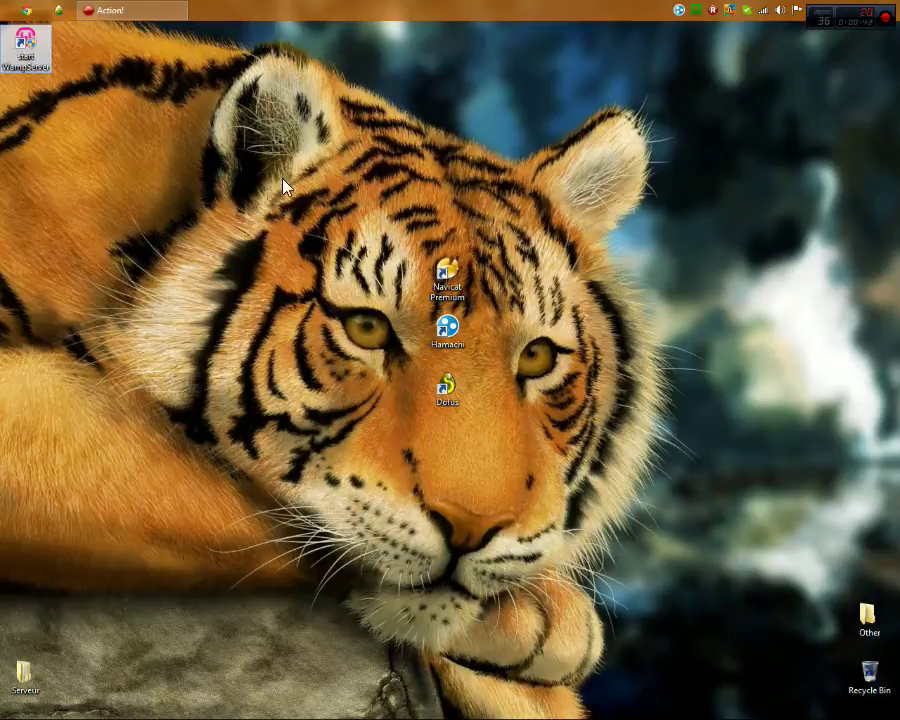
{"action": "left_click_drag", "start_coordinate": [446, 285], "coordinate": [24, 118]}
{"action": "left_click_drag", "start_coordinate": [447, 330], "coordinate": [16, 165]}
{"action": "left_click_drag", "start_coordinate": [445, 400], "coordinate": [48, 207]}
Exit the running WampServer and quit Hamachi from the system tray
{"action": "right_click", "coordinate": [697, 19]}
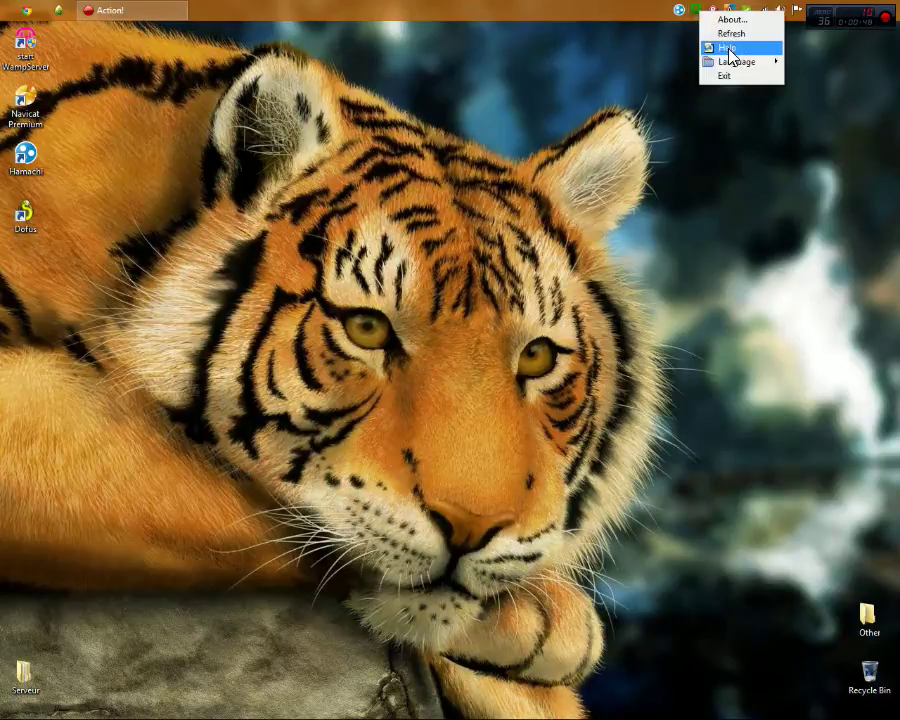
{"action": "left_click", "coordinate": [733, 73]}
{"action": "right_click", "coordinate": [697, 12]}
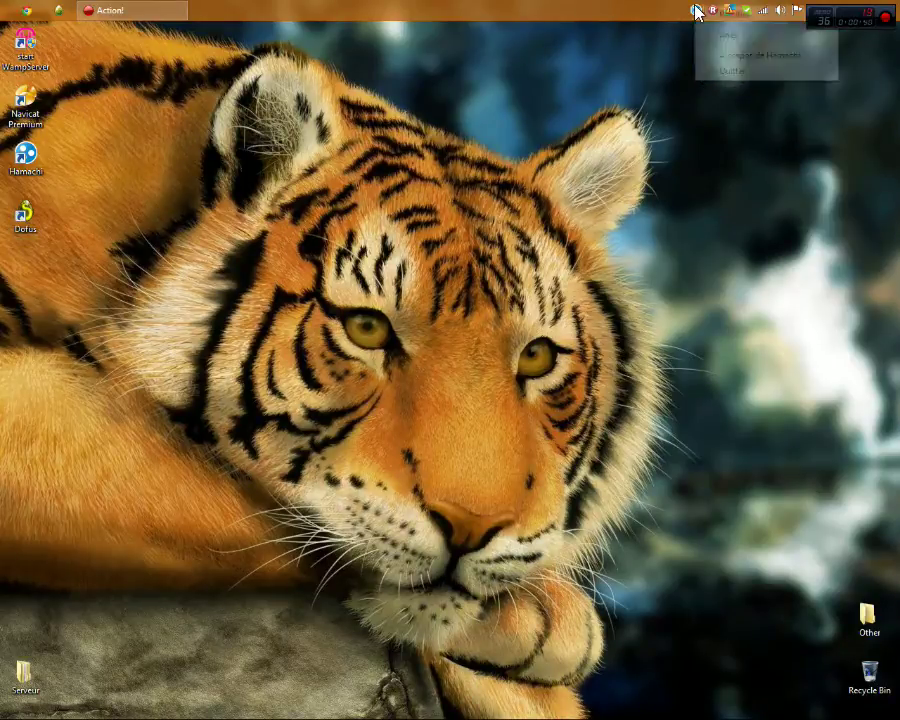
{"action": "left_click", "coordinate": [715, 76]}
Launch start WampServer and allow it through the UAC prompt
{"action": "right_click", "coordinate": [354, 140]}
{"action": "left_click", "coordinate": [385, 180]}
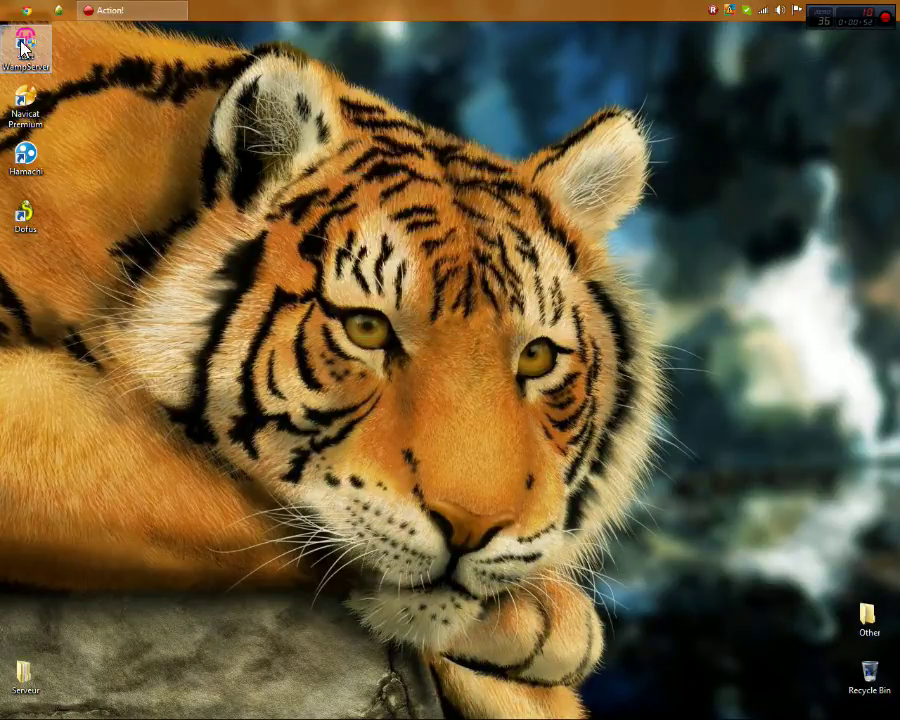
{"action": "double_click", "coordinate": [18, 38]}
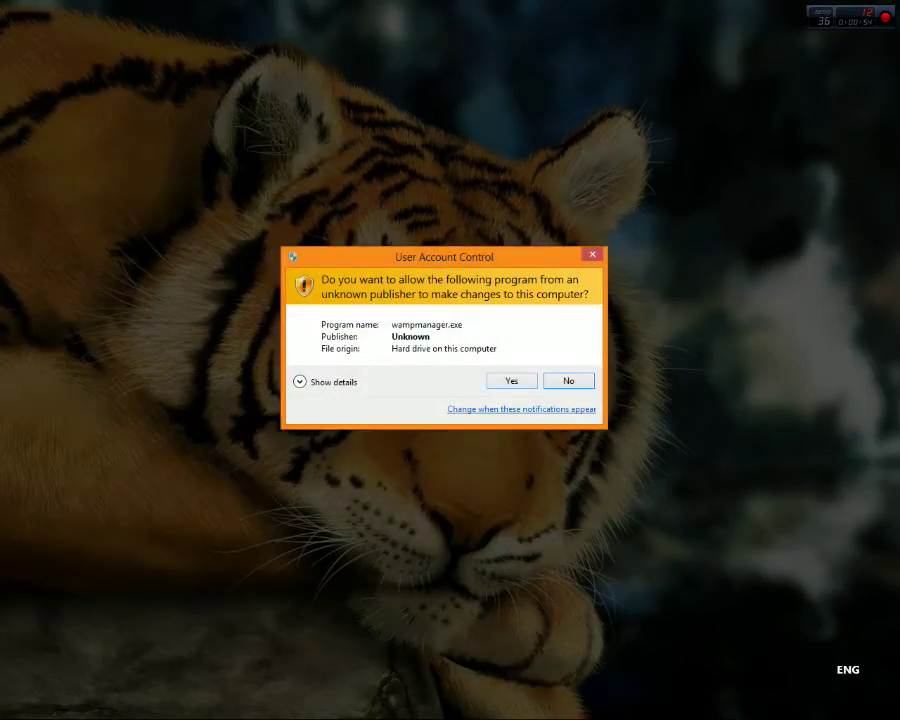
{"action": "left_click", "coordinate": [519, 384]}
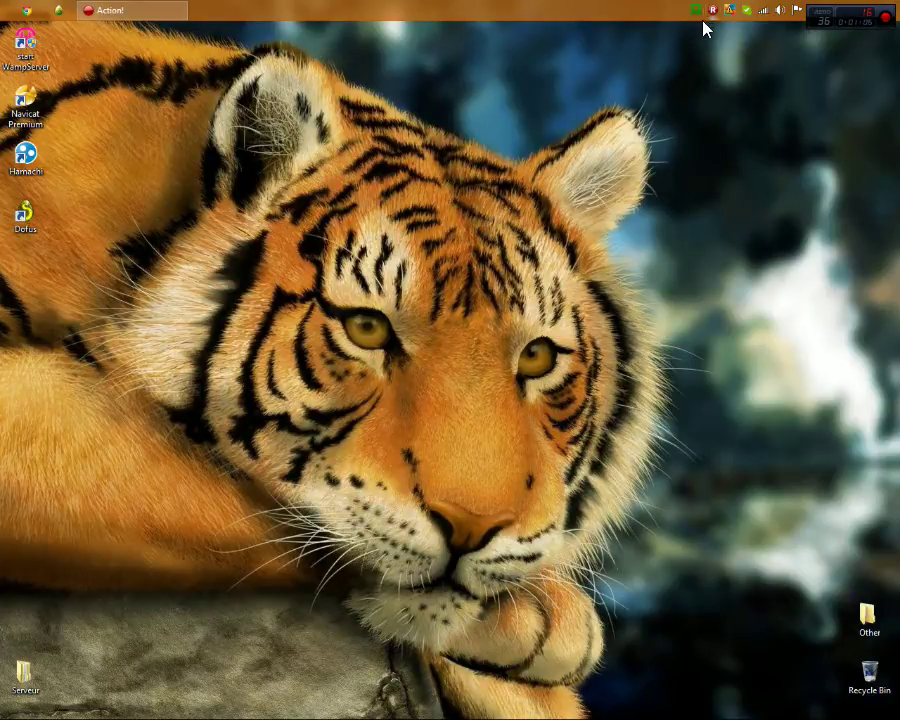
Put the WampServer server offline, dismiss the service error, then put it back online
{"action": "right_click", "coordinate": [701, 12]}
{"action": "left_click", "coordinate": [695, 10]}
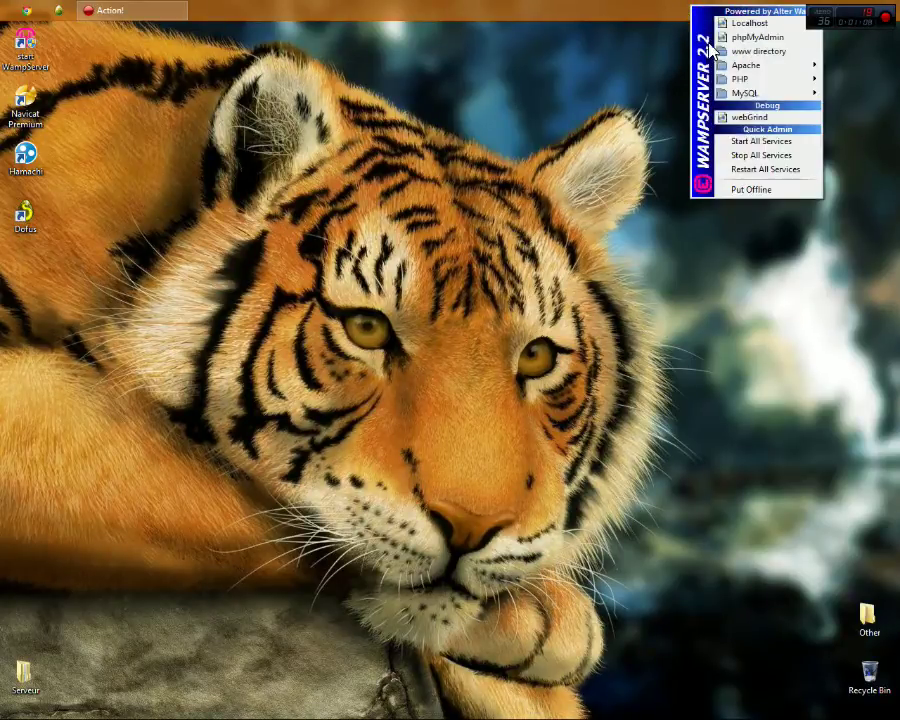
{"action": "left_click", "coordinate": [758, 198]}
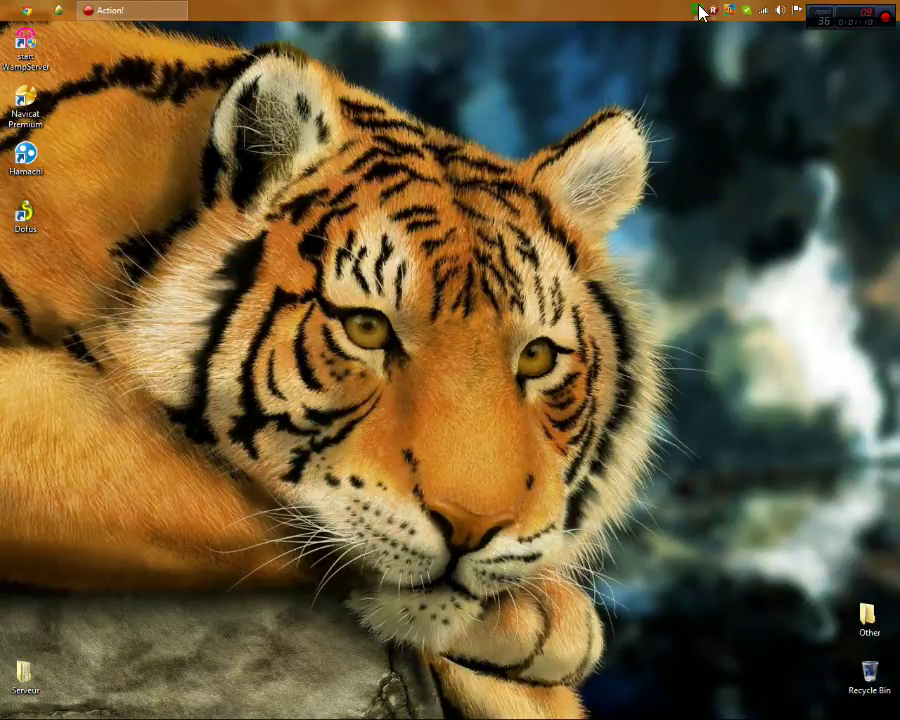
{"action": "left_click", "coordinate": [700, 12]}
{"action": "left_click", "coordinate": [776, 197]}
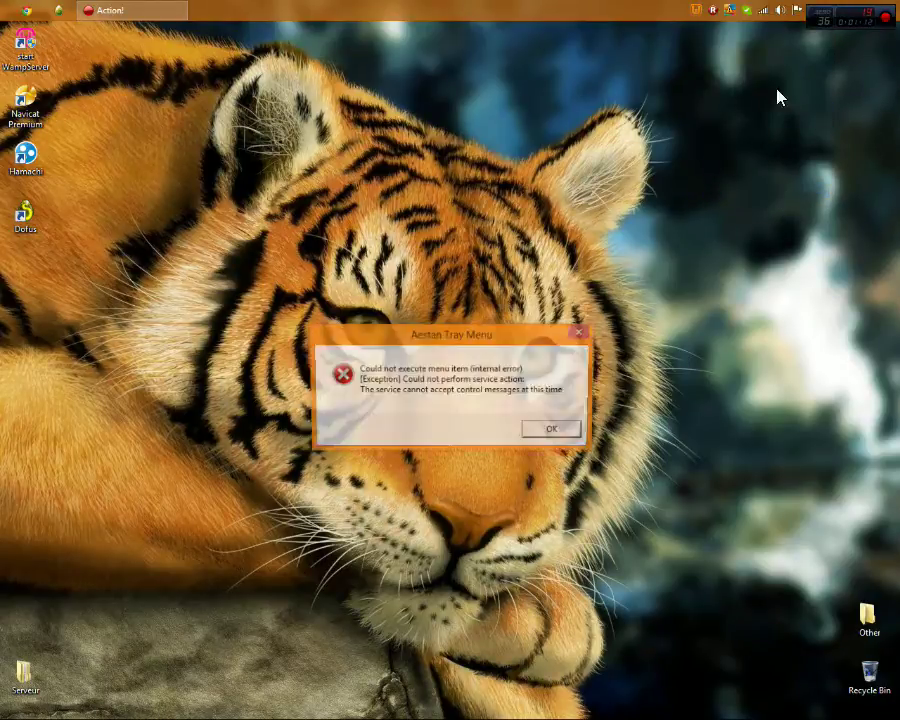
{"action": "left_click", "coordinate": [556, 430]}
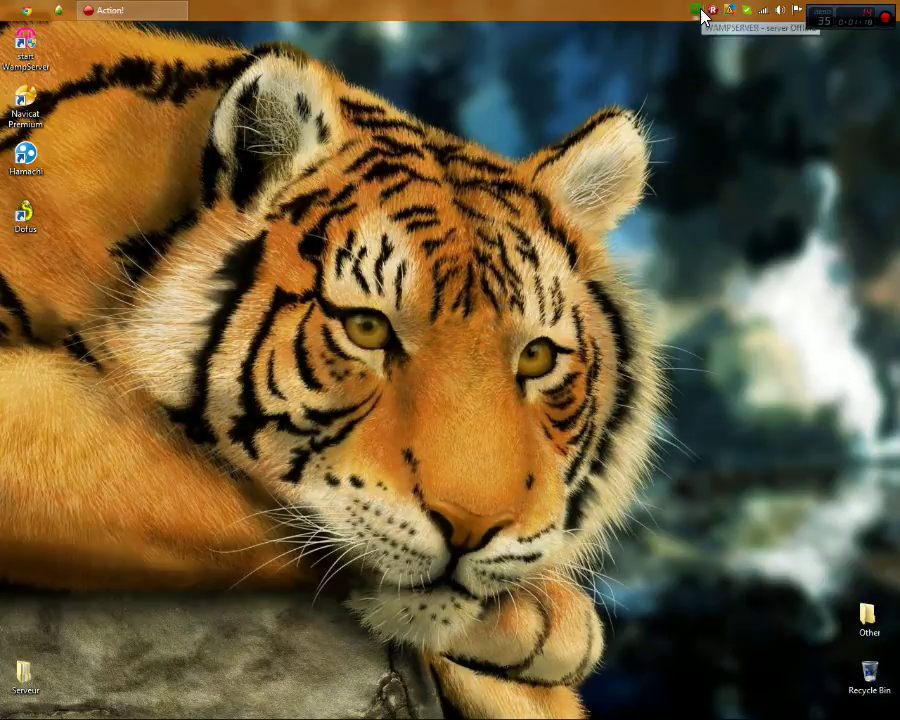
{"action": "left_click", "coordinate": [696, 11]}
{"action": "left_click", "coordinate": [733, 194]}
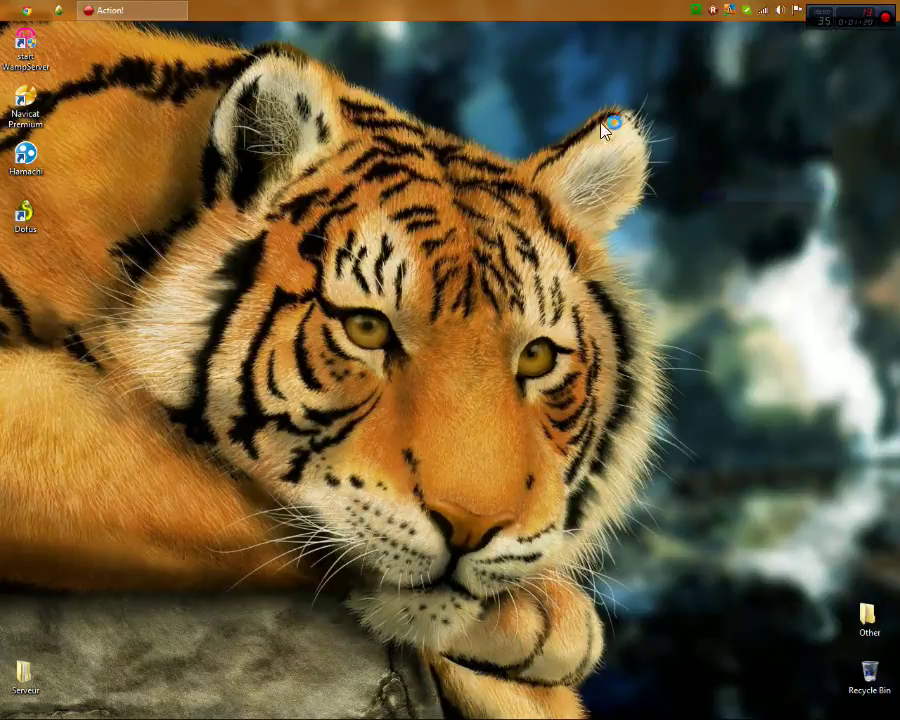
{"action": "left_click_drag", "start_coordinate": [790, 104], "coordinate": [360, 440]}
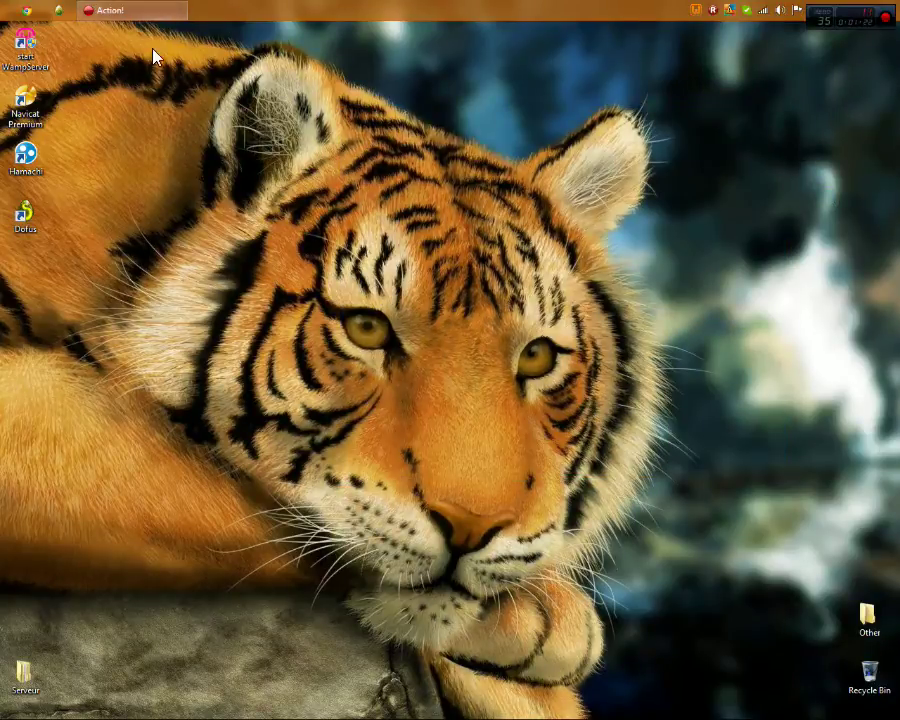
{"action": "left_click_drag", "start_coordinate": [890, 104], "coordinate": [593, 243]}
Launch Navicat Premium and delete the existing connection
{"action": "double_click", "coordinate": [38, 120]}
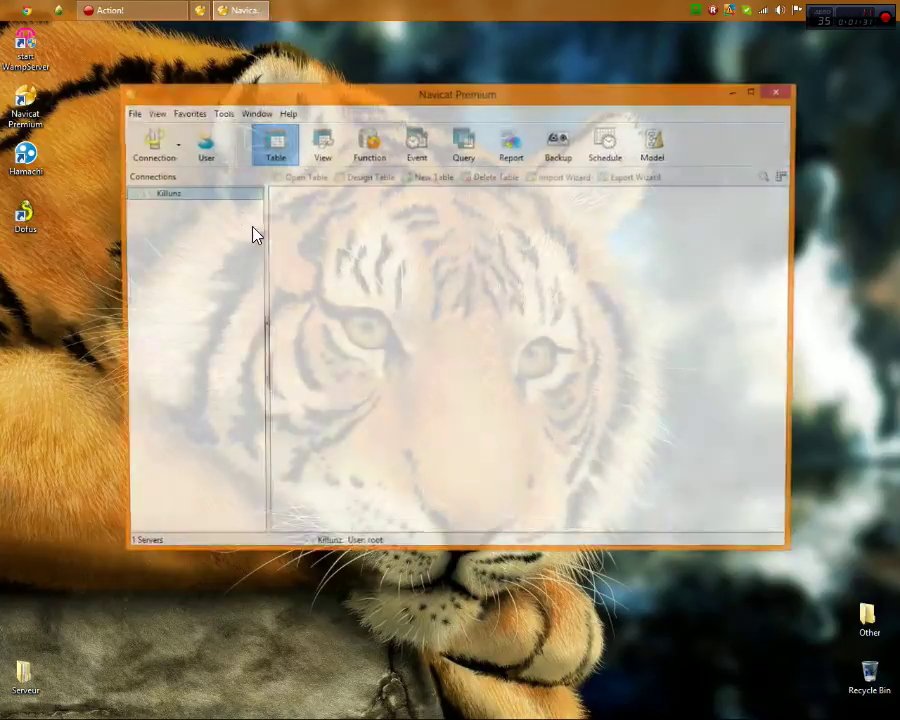
{"action": "right_click", "coordinate": [195, 194]}
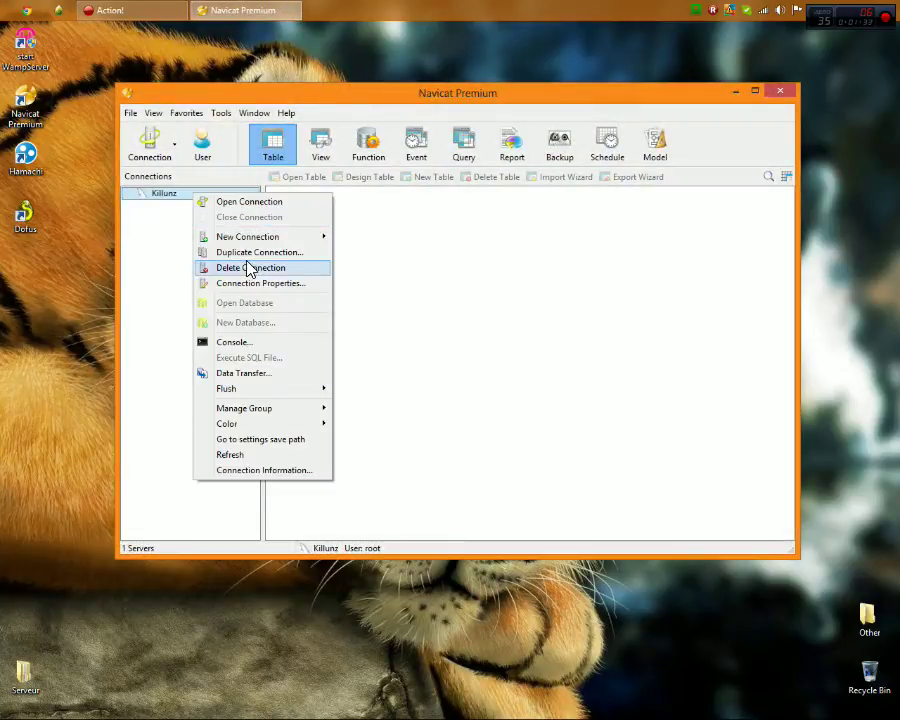
{"action": "left_click", "coordinate": [249, 268]}
{"action": "key", "text": "Return"}
Create a new MySQL connection to localhost, port 3306, user root
{"action": "left_click", "coordinate": [153, 145]}
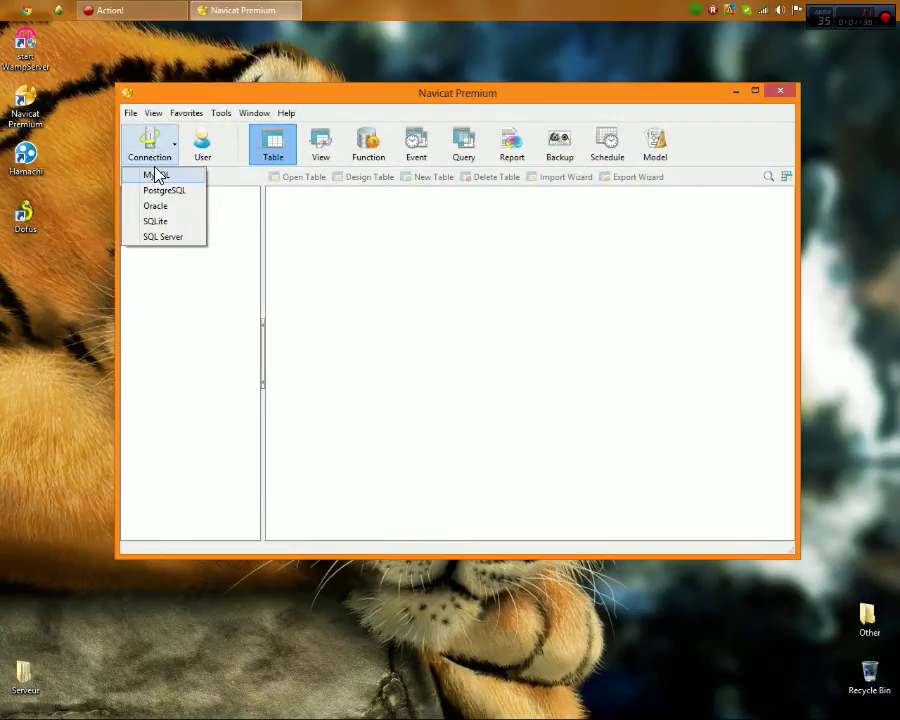
{"action": "left_click", "coordinate": [170, 178]}
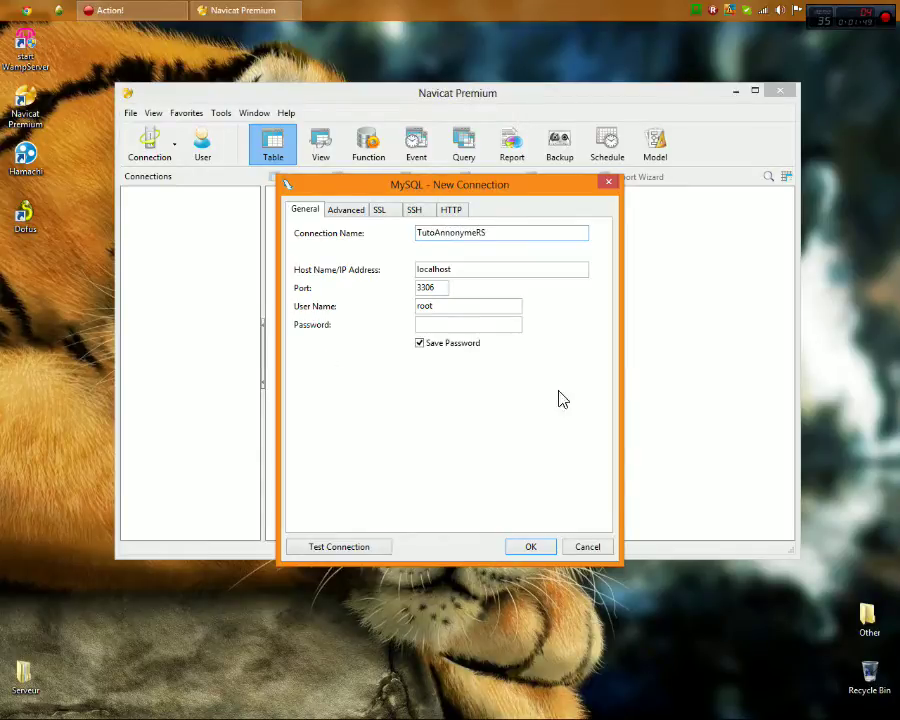
{"action": "left_click", "coordinate": [530, 547]}
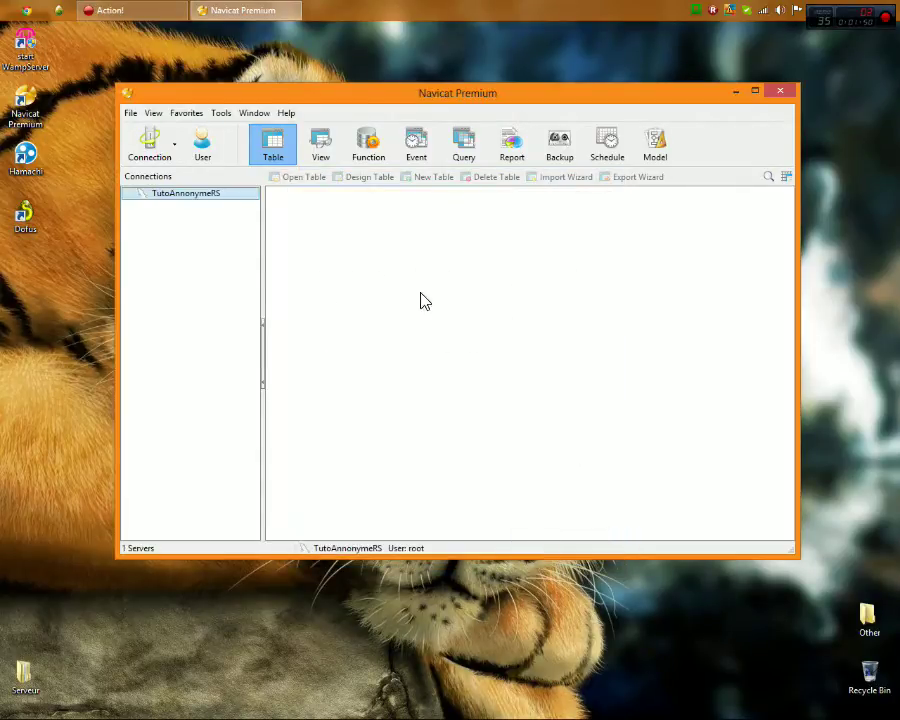
Open the new connection's database list and try deleting the old server database
{"action": "double_click", "coordinate": [166, 195]}
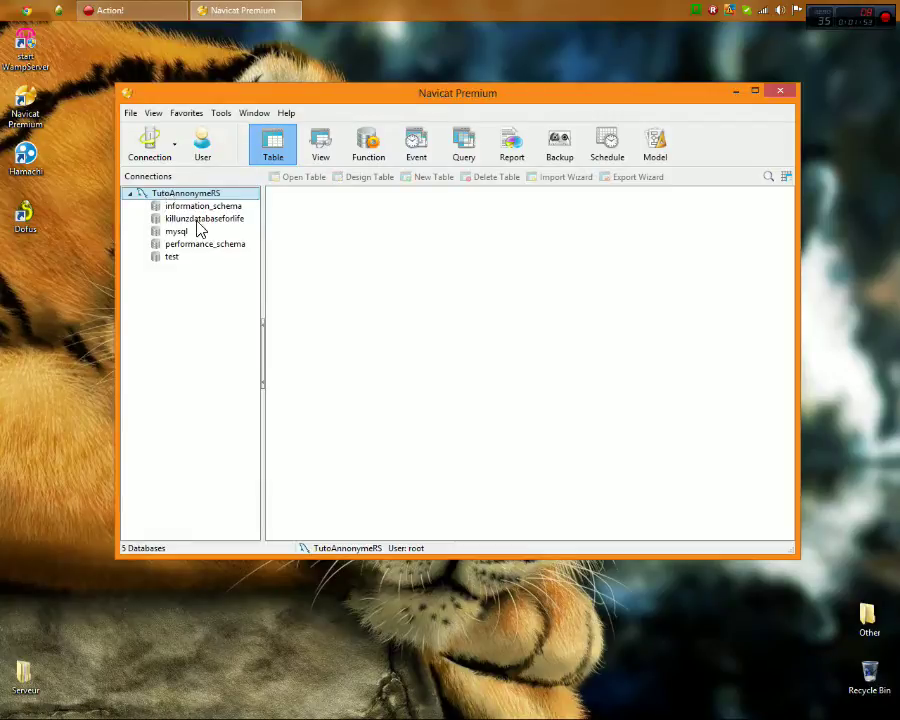
{"action": "right_click", "coordinate": [196, 222]}
{"action": "left_click", "coordinate": [245, 281]}
{"action": "key", "text": "Escape"}
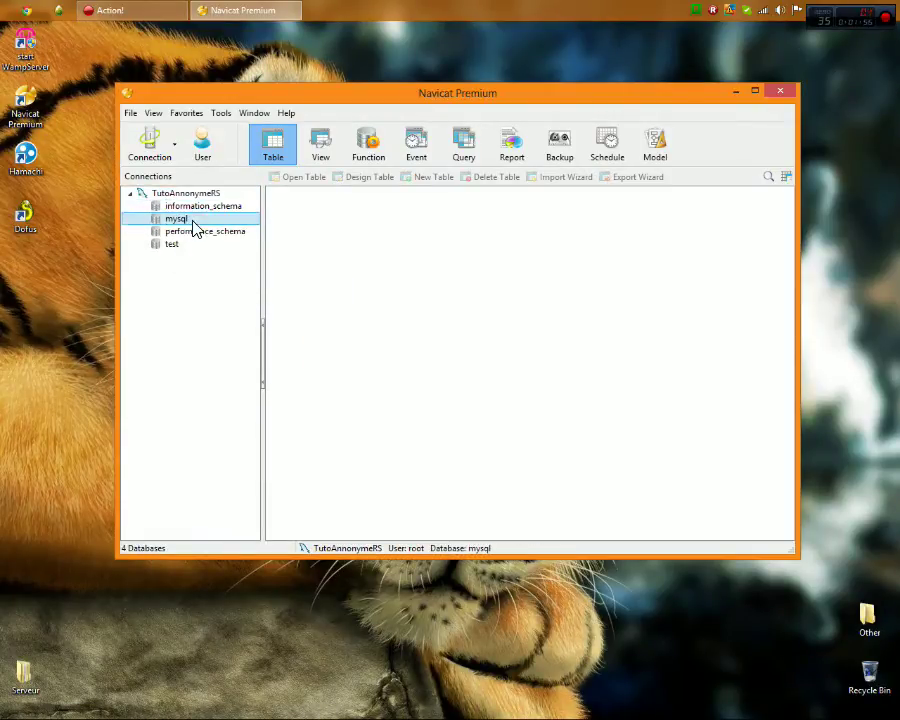
Create a new database named icore2.7 on the connection
{"action": "left_click", "coordinate": [192, 232]}
{"action": "left_click", "coordinate": [172, 245]}
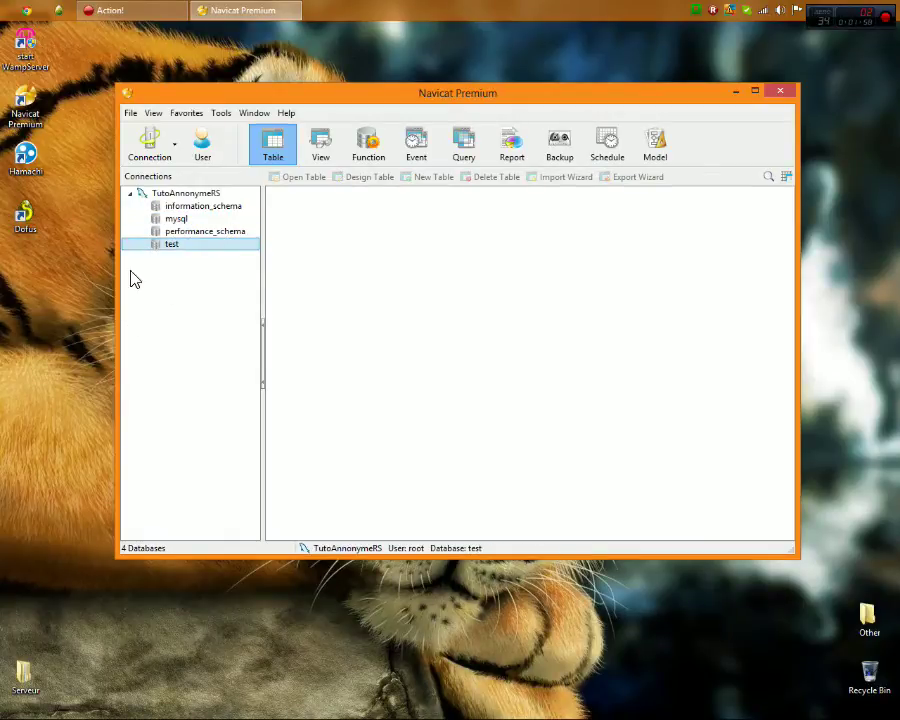
{"action": "right_click", "coordinate": [190, 271]}
{"action": "left_click", "coordinate": [249, 393]}
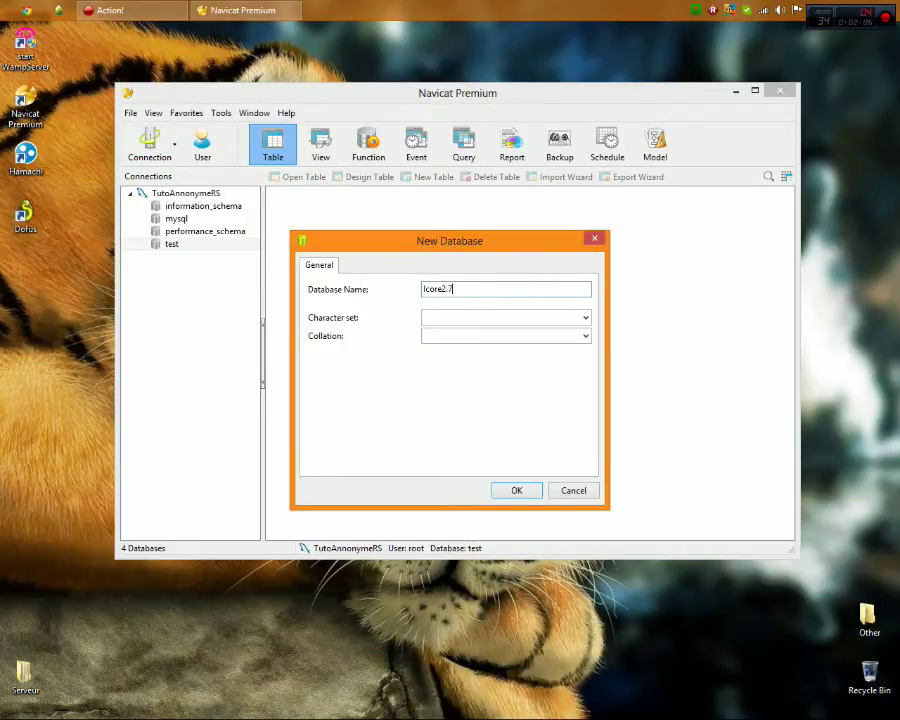
{"action": "right_click", "coordinate": [514, 297]}
{"action": "left_click", "coordinate": [483, 461]}
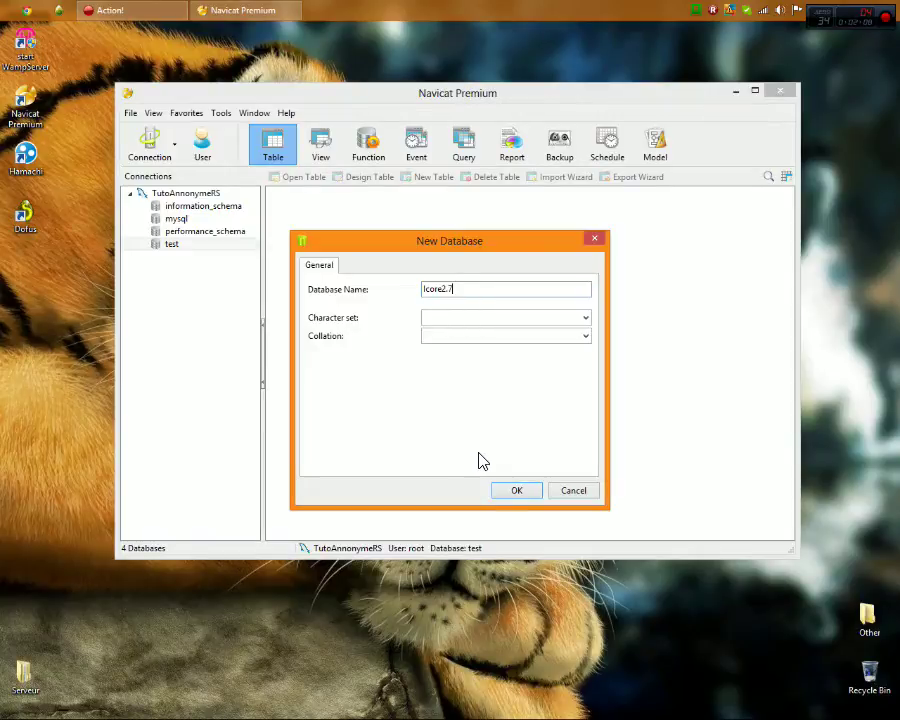
{"action": "left_click", "coordinate": [524, 494]}
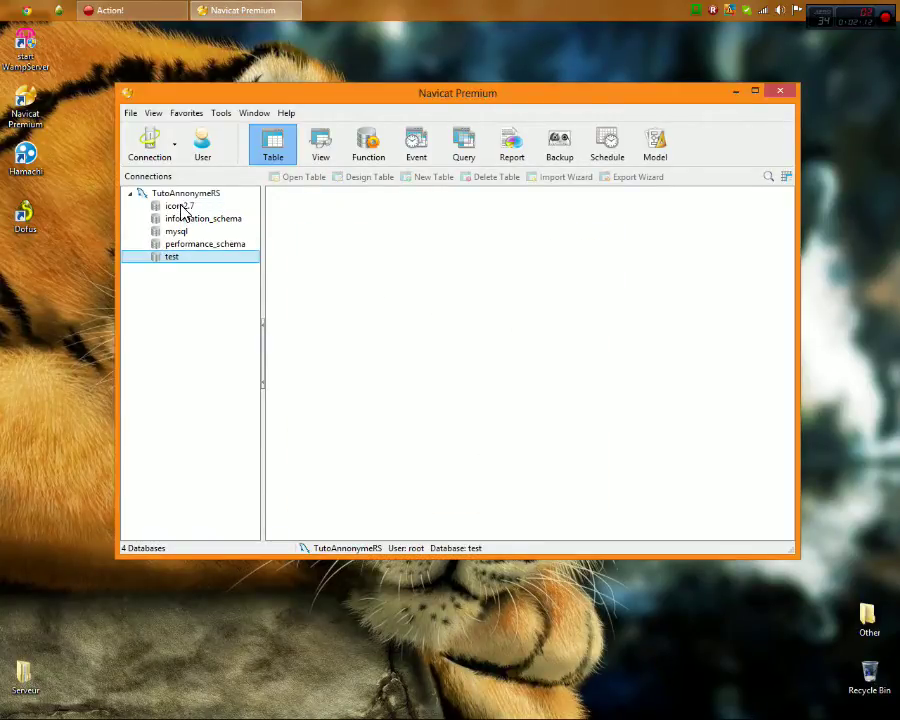
Expand icore2.7 to show its empty table list, then open the desktop Serveur folder
{"action": "double_click", "coordinate": [181, 209]}
{"action": "right_click", "coordinate": [462, 308]}
{"action": "left_click", "coordinate": [508, 440]}
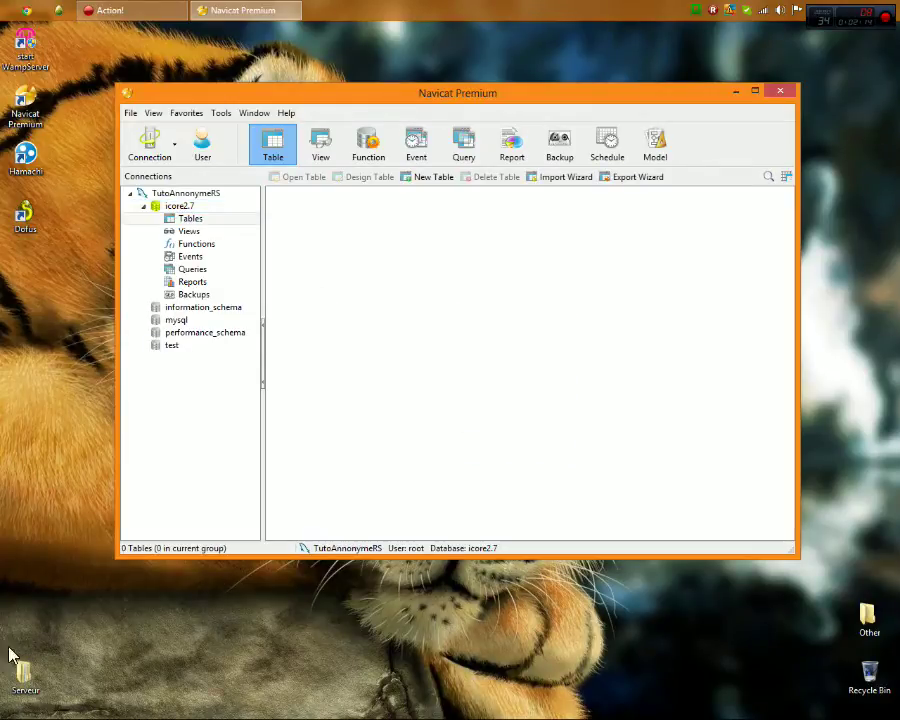
{"action": "double_click", "coordinate": [24, 672]}
Open the iCore Custom > Base de données folder beside Navicat
{"action": "double_click", "coordinate": [466, 206]}
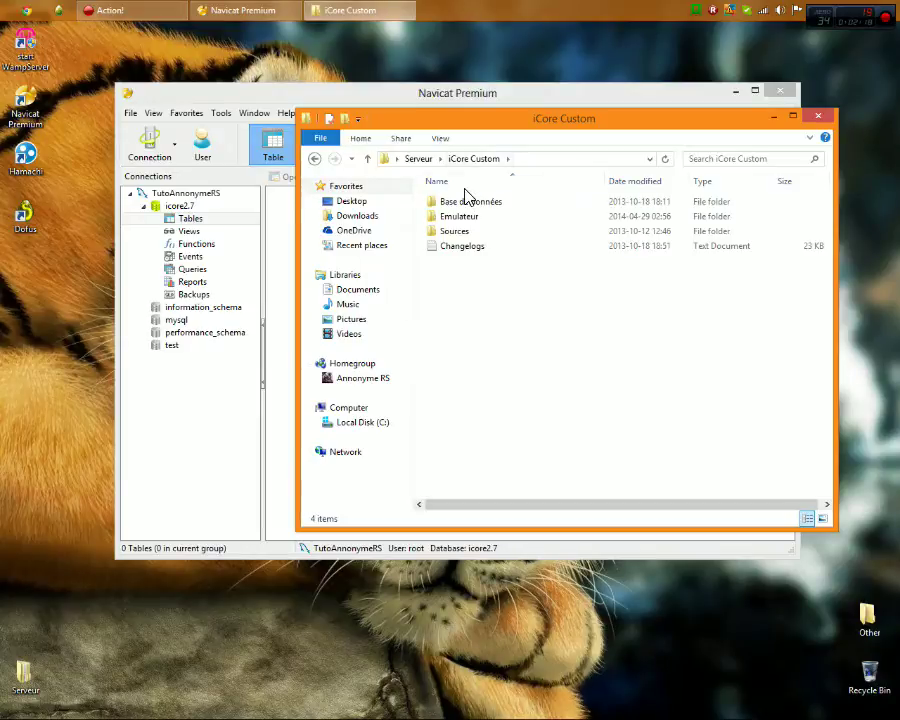
{"action": "left_click", "coordinate": [470, 203]}
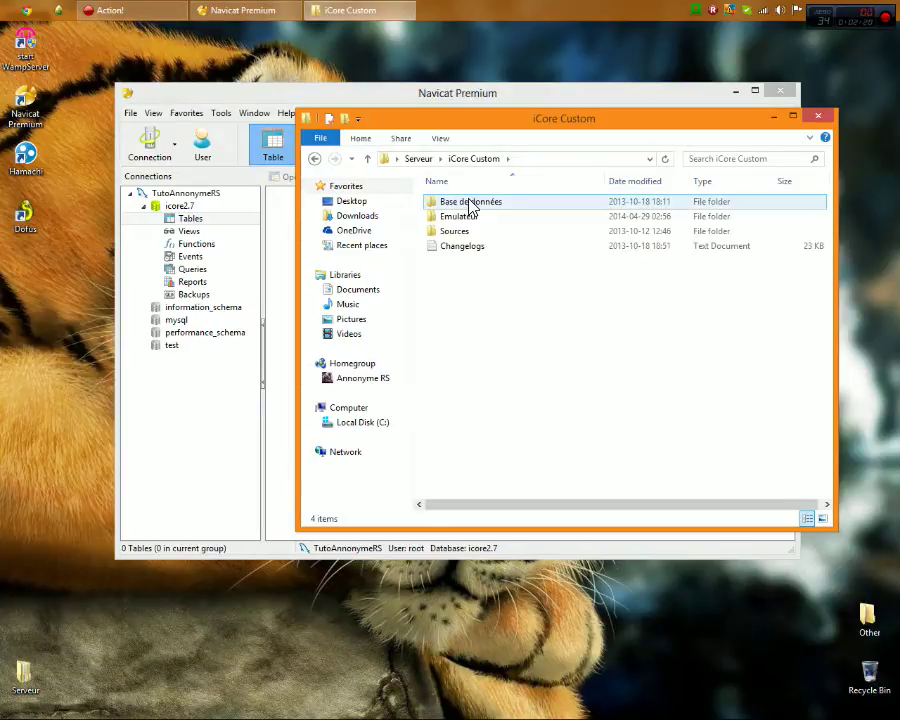
{"action": "double_click", "coordinate": [470, 204]}
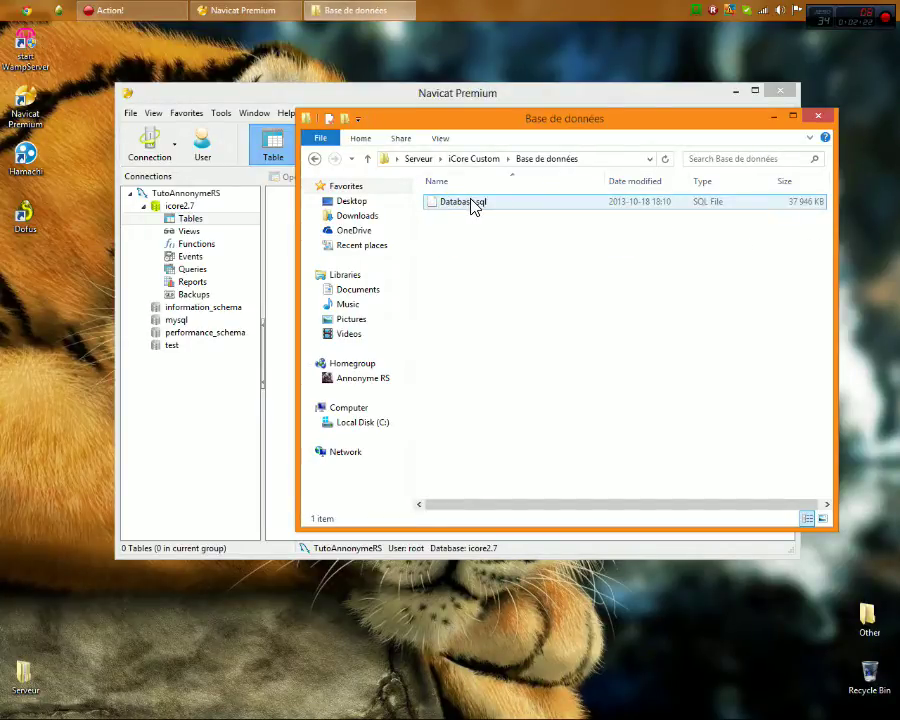
{"action": "left_click_drag", "start_coordinate": [517, 118], "coordinate": [615, 255]}
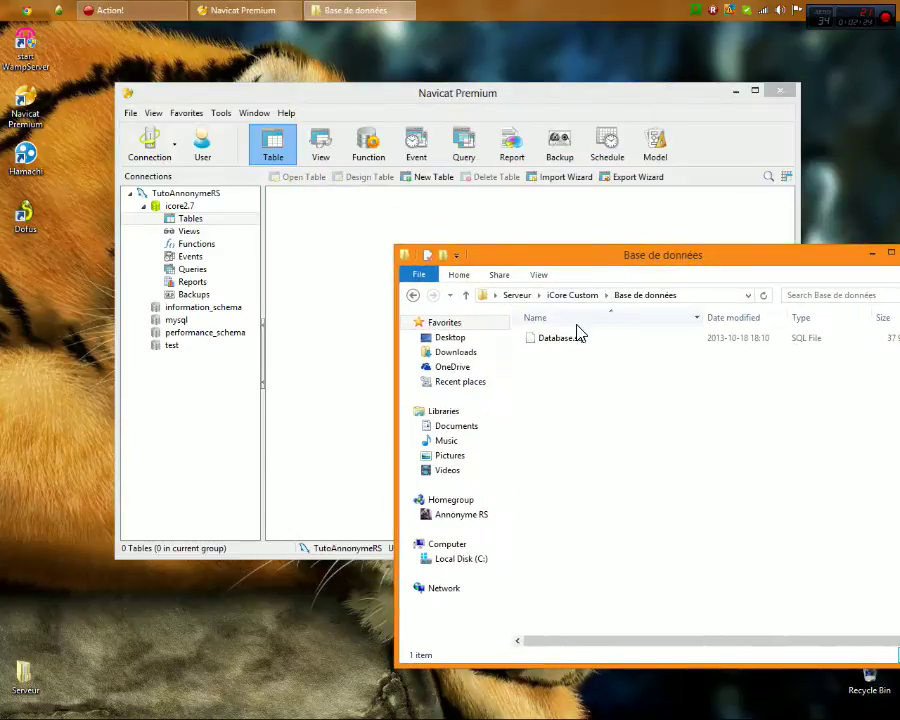
Execute Database.sql into icore2.7 (50890 queries, 0 errors) and refresh to list 47 tables
{"action": "left_click_drag", "start_coordinate": [577, 333], "coordinate": [366, 261]}
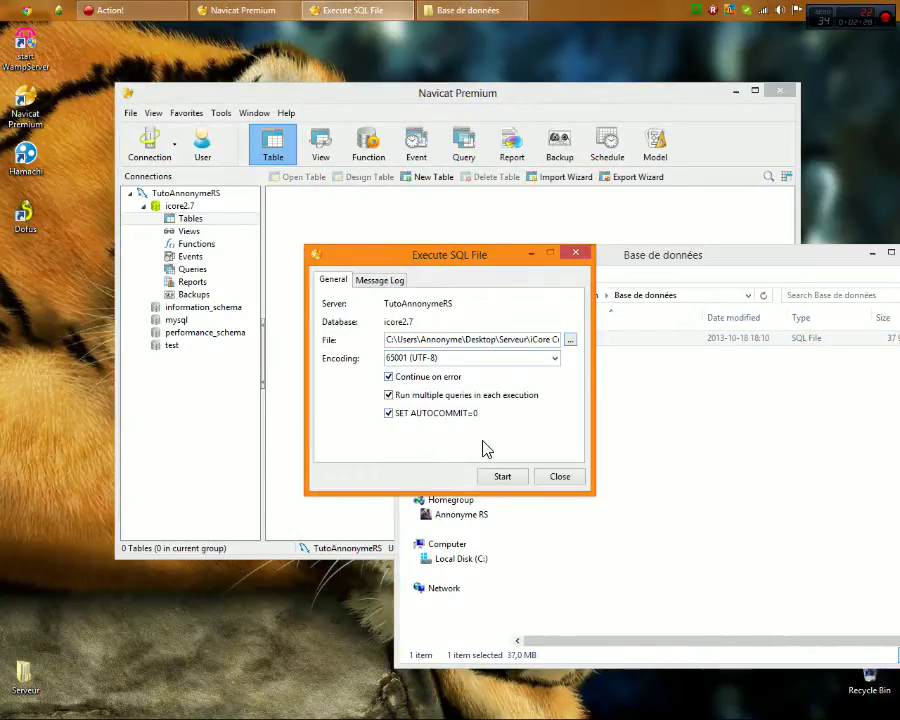
{"action": "left_click", "coordinate": [503, 477]}
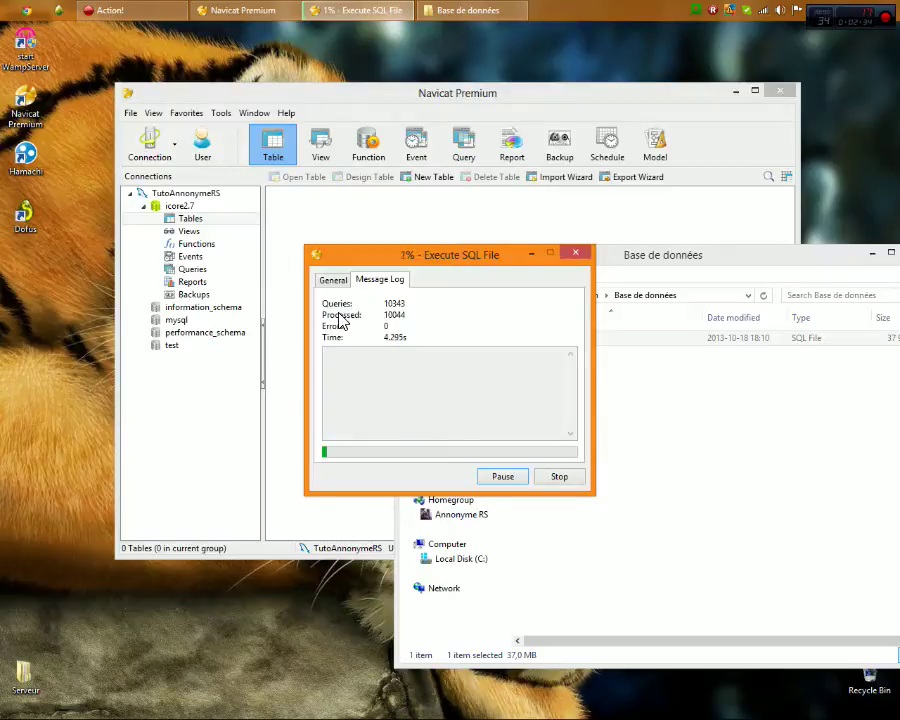
{"action": "left_click_drag", "start_coordinate": [458, 257], "coordinate": [199, 420]}
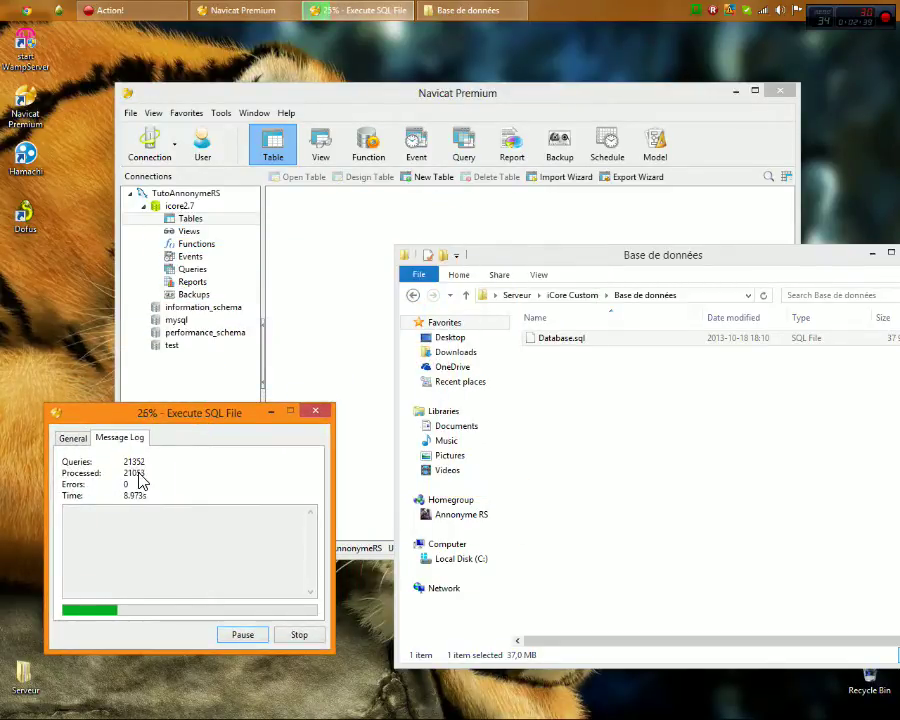
{"action": "left_click", "coordinate": [100, 530]}
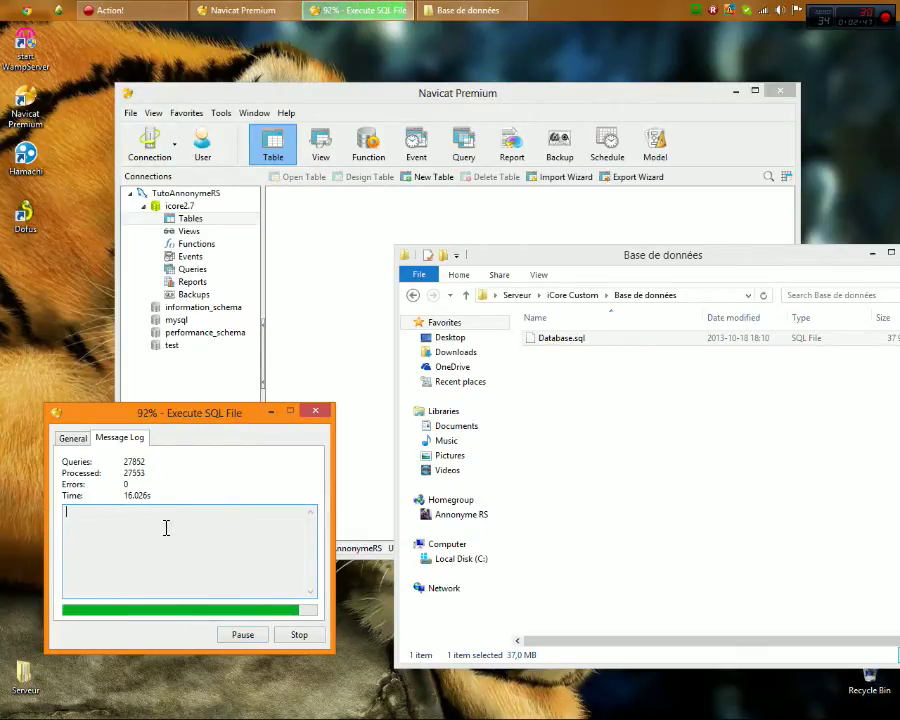
{"action": "left_click_drag", "start_coordinate": [112, 416], "coordinate": [172, 298]}
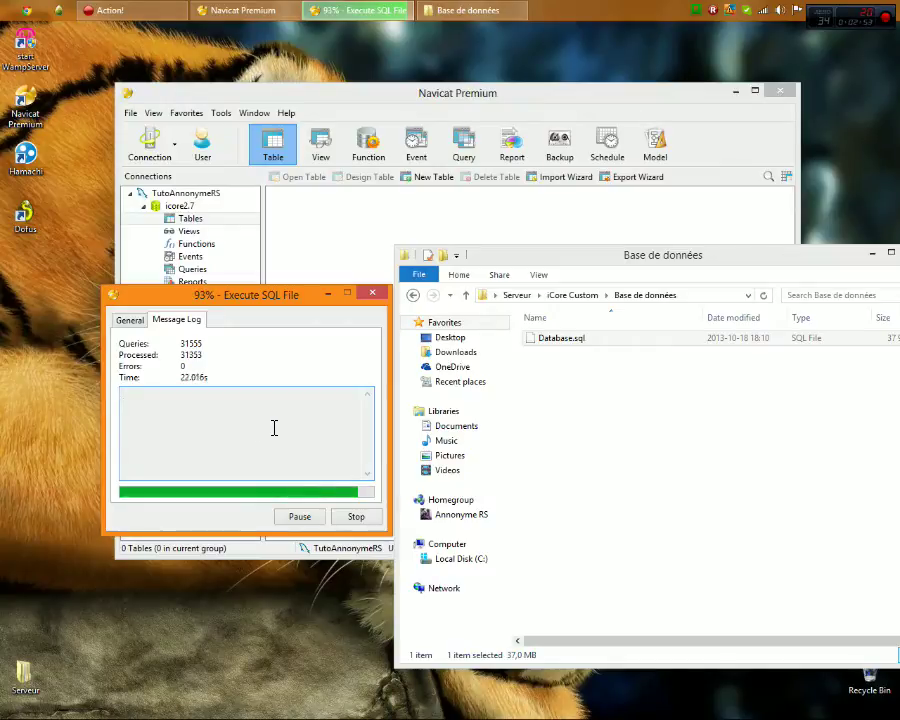
{"action": "left_click_drag", "start_coordinate": [233, 302], "coordinate": [257, 376]}
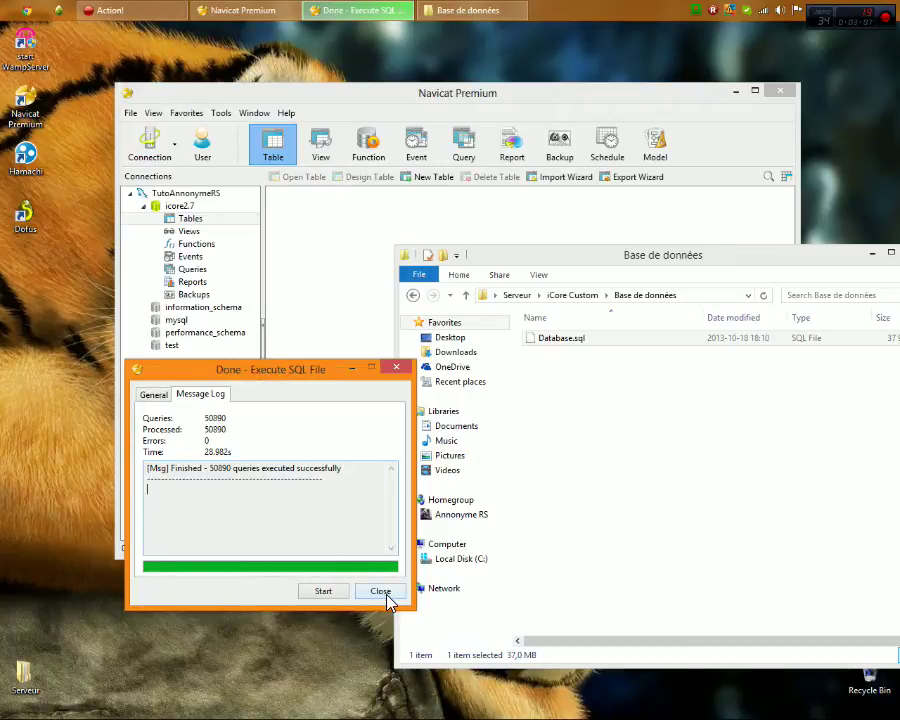
{"action": "left_click", "coordinate": [381, 591]}
{"action": "right_click", "coordinate": [531, 321]}
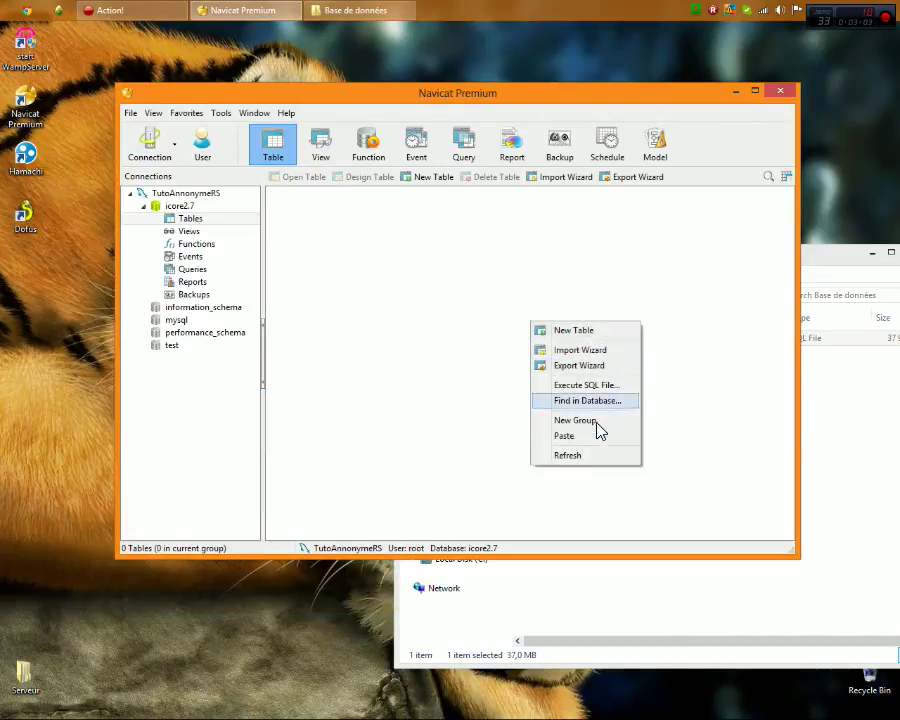
{"action": "left_click", "coordinate": [589, 458]}
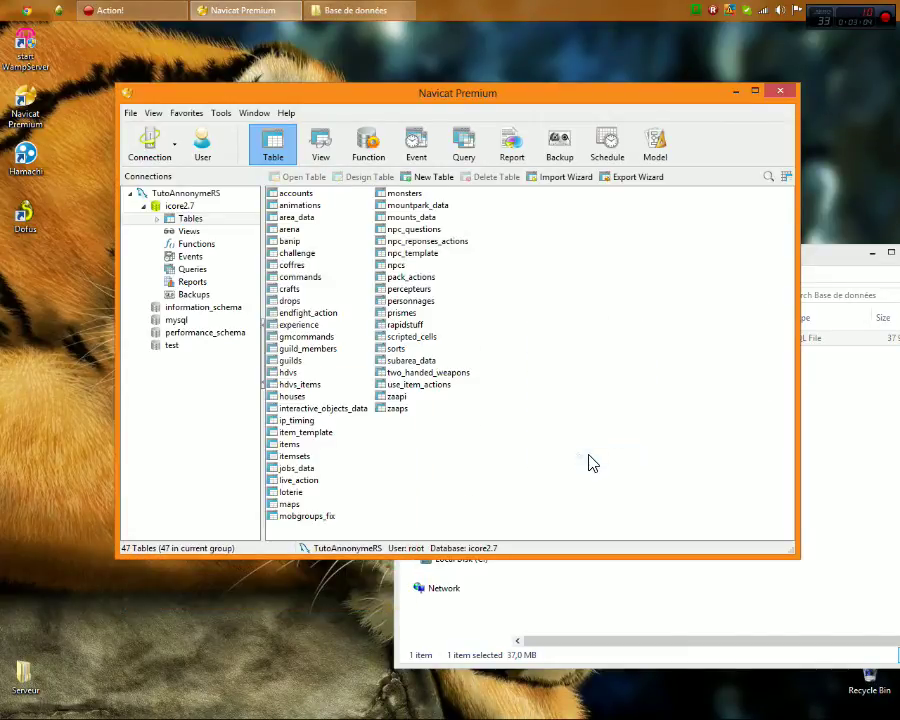
Open the accounts table and enter guid 1, an account login and its password
{"action": "double_click", "coordinate": [300, 194]}
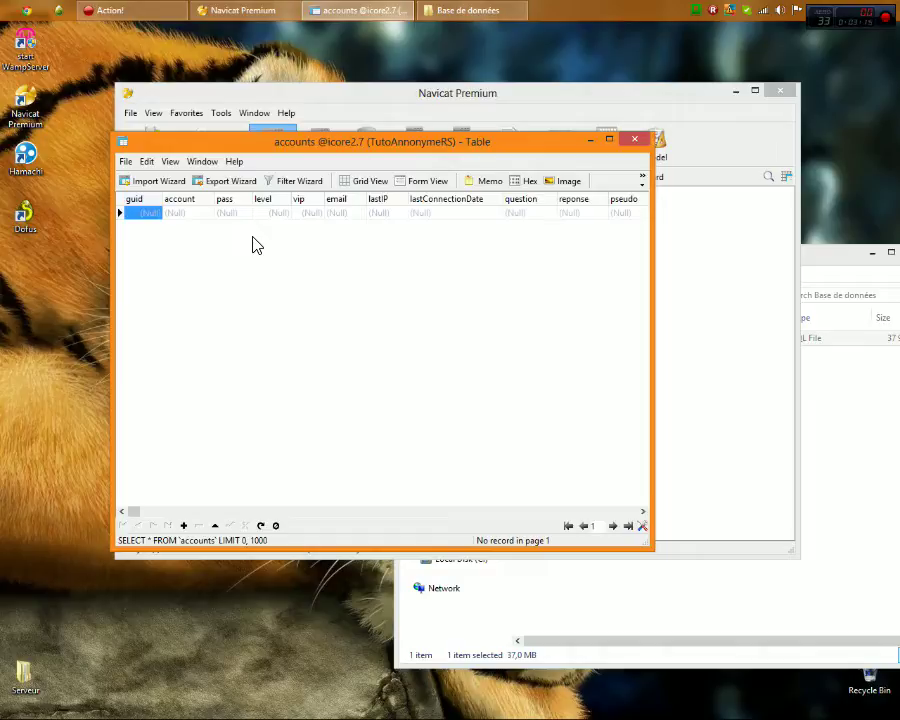
{"action": "type", "text": "1"}
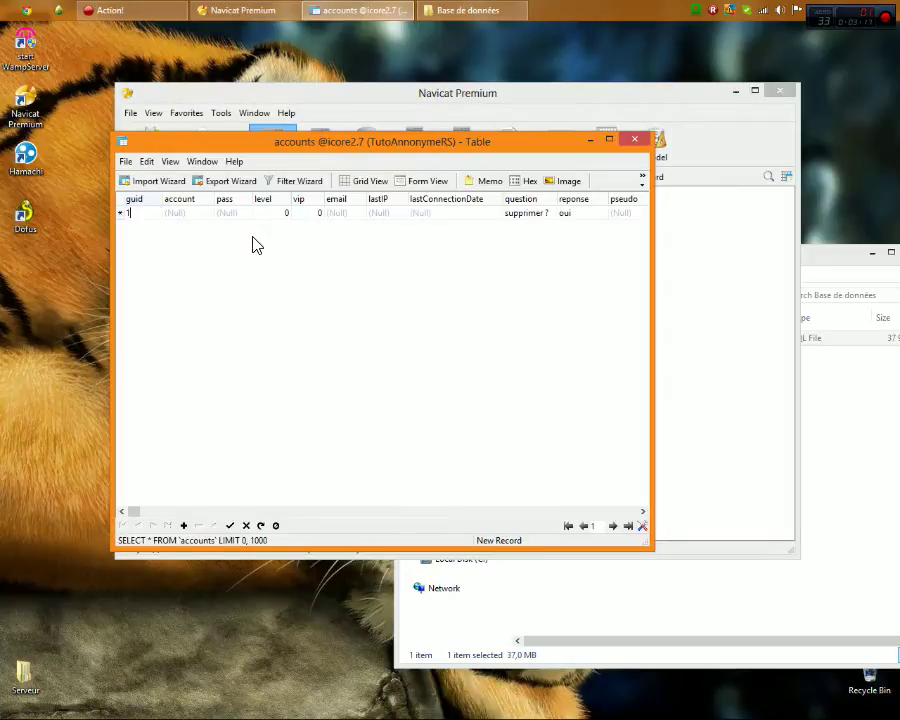
{"action": "key", "text": "Tab"}
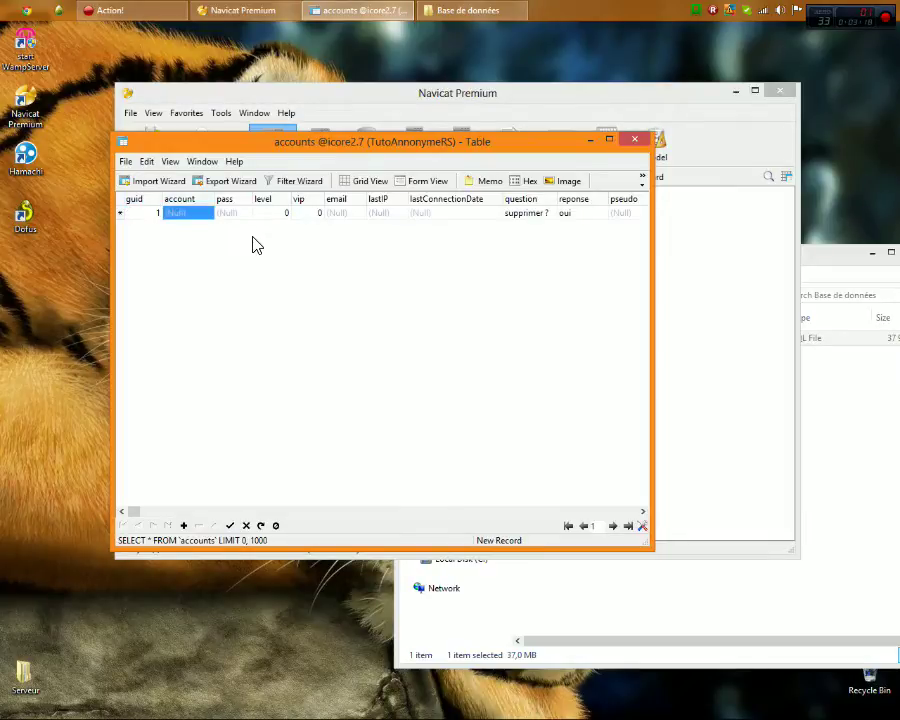
{"action": "key", "text": "Tab"}
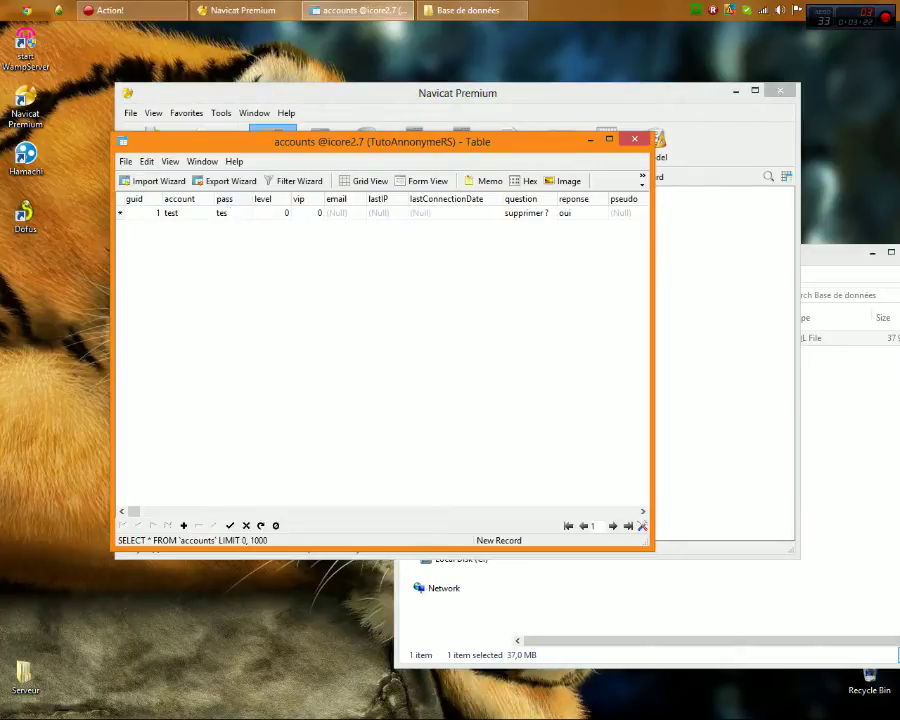
{"action": "key", "text": "Tab"}
Fill in level 5, vip 1 and pseudo Fondateur, then save the record
{"action": "type", "text": "5"}
{"action": "key", "text": "Tab"}
{"action": "type", "text": "1"}
{"action": "left_click", "coordinate": [619, 214]}
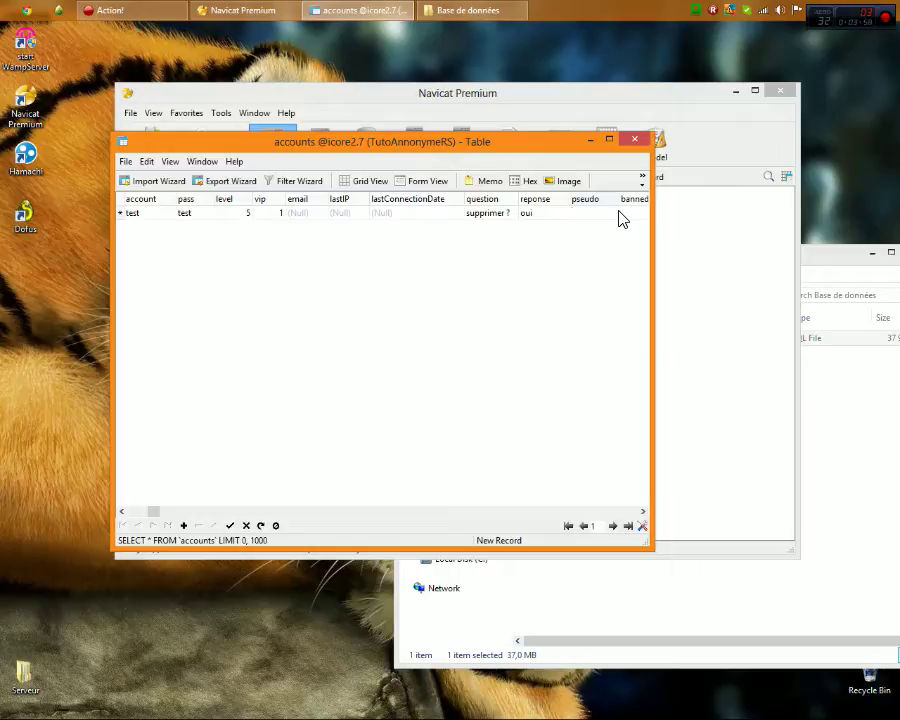
{"action": "type", "text": "Fondateur"}
{"action": "left_click", "coordinate": [230, 525]}
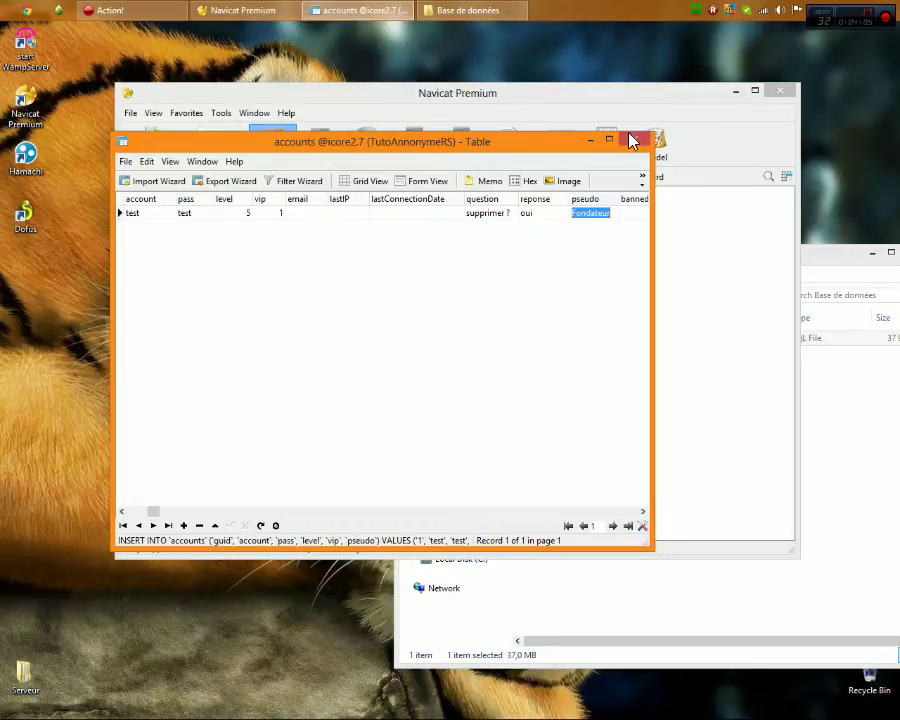
Close the accounts table and refresh the icore2.7 table list
{"action": "left_click", "coordinate": [634, 139]}
{"action": "right_click", "coordinate": [732, 266]}
{"action": "left_click", "coordinate": [768, 398]}
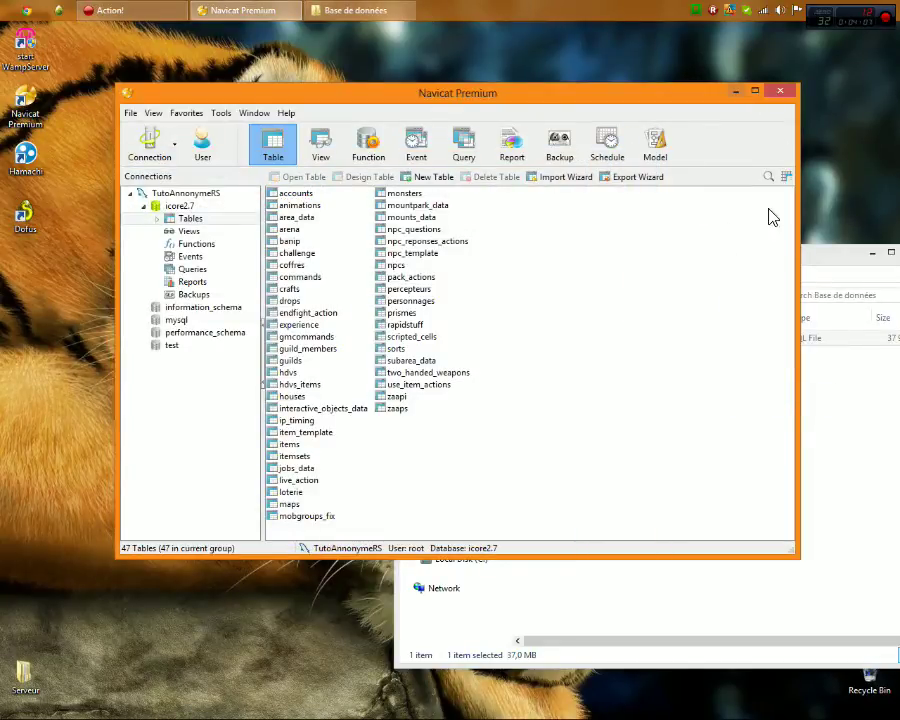
Close Navicat Premium and go back to the Serveur folder
{"action": "left_click", "coordinate": [778, 93]}
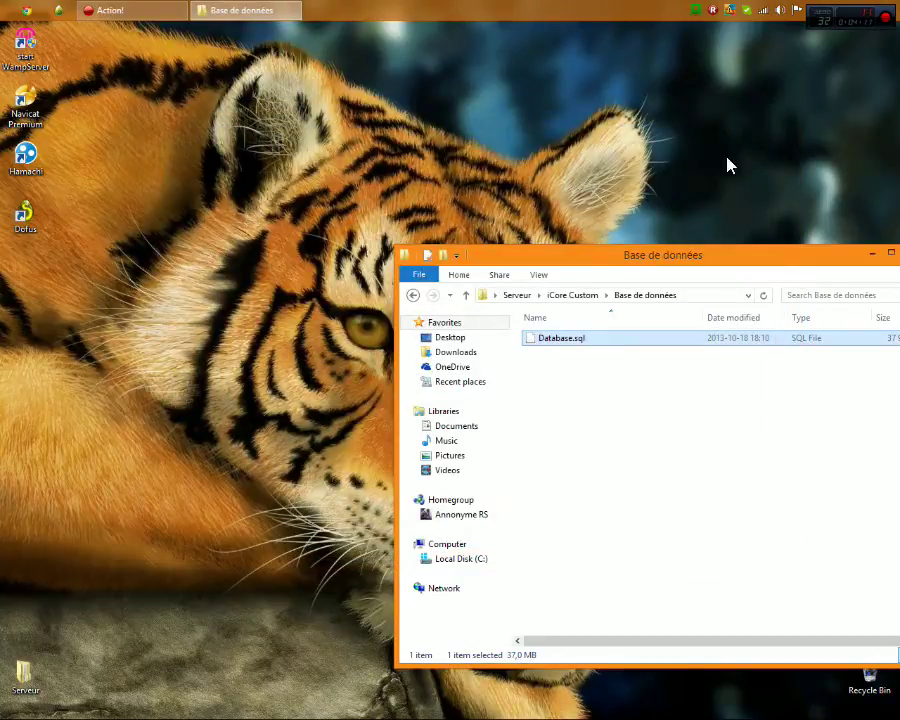
{"action": "left_click_drag", "start_coordinate": [700, 254], "coordinate": [490, 181]}
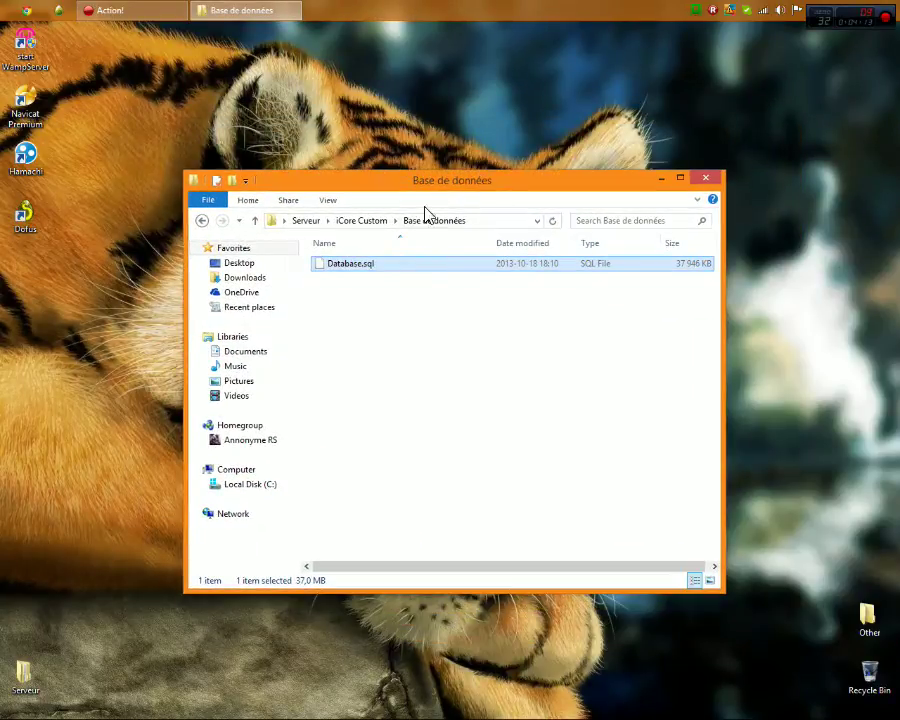
{"action": "left_click", "coordinate": [347, 222]}
{"action": "left_click", "coordinate": [304, 222]}
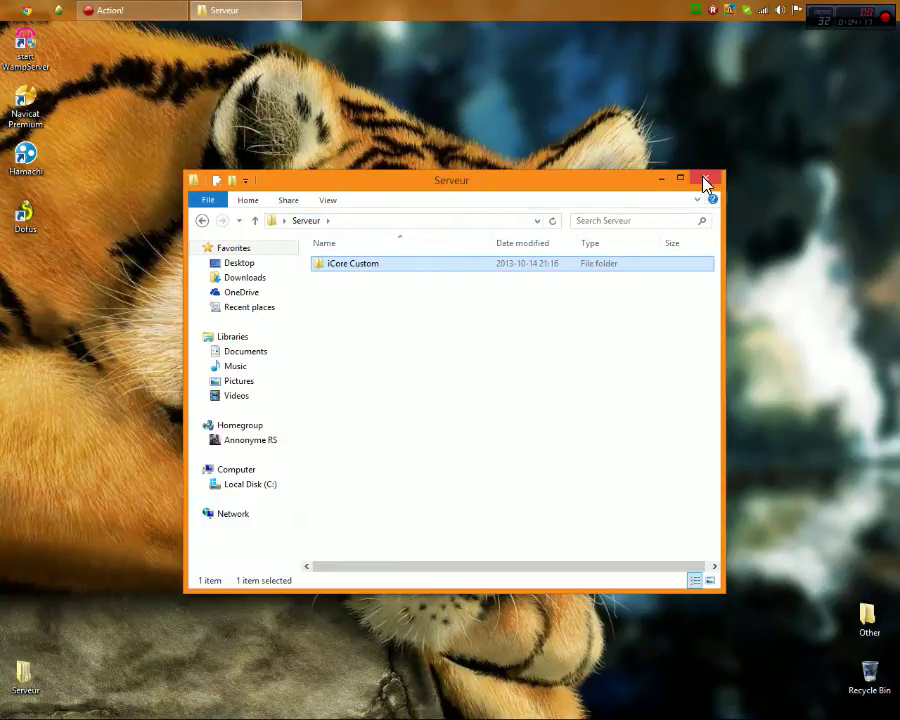
{"action": "left_click", "coordinate": [663, 179]}
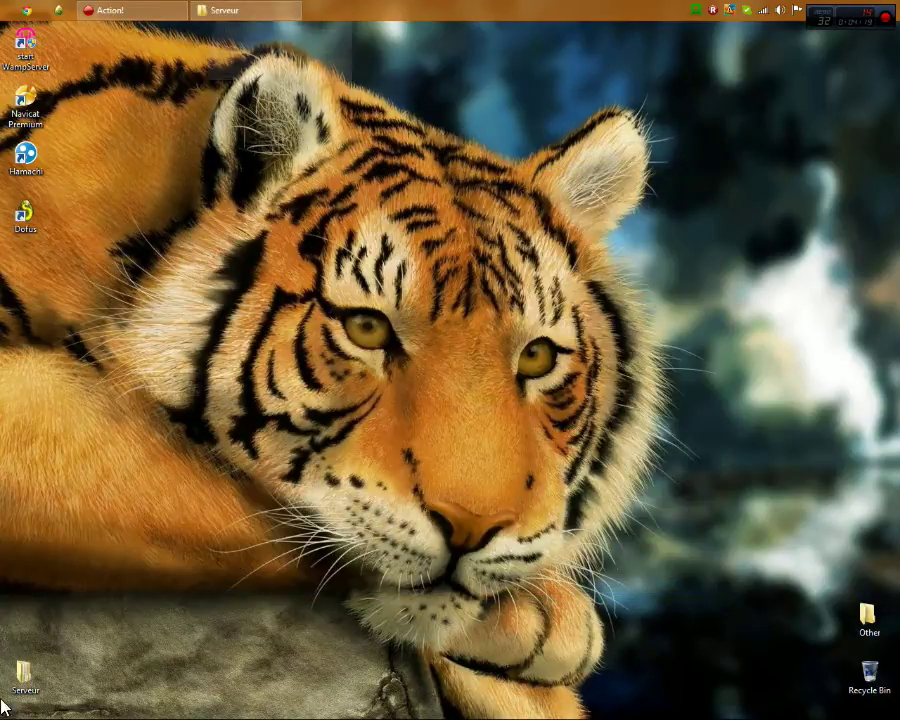
{"action": "double_click", "coordinate": [20, 670]}
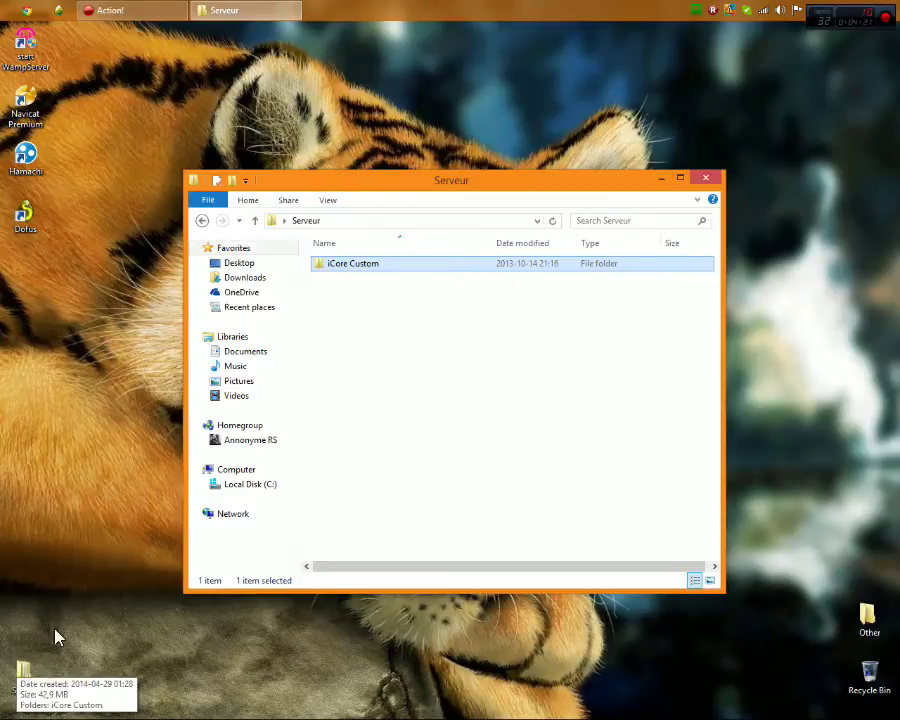
Copy the config file from the Dofus install folder onto the desktop
{"action": "right_click", "coordinate": [21, 216]}
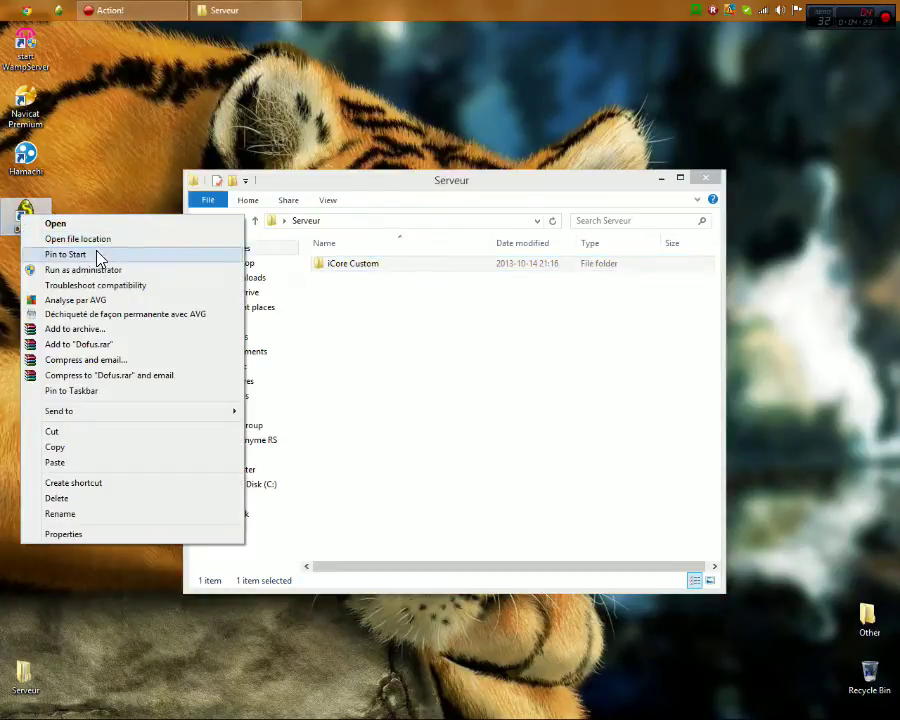
{"action": "left_click", "coordinate": [75, 239]}
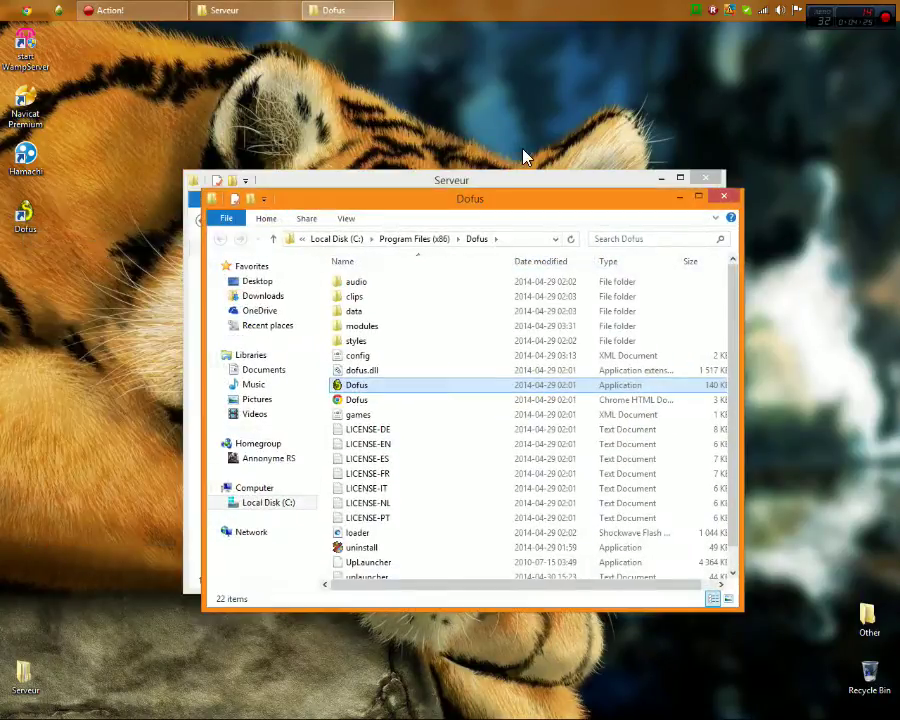
{"action": "right_click", "coordinate": [362, 360]}
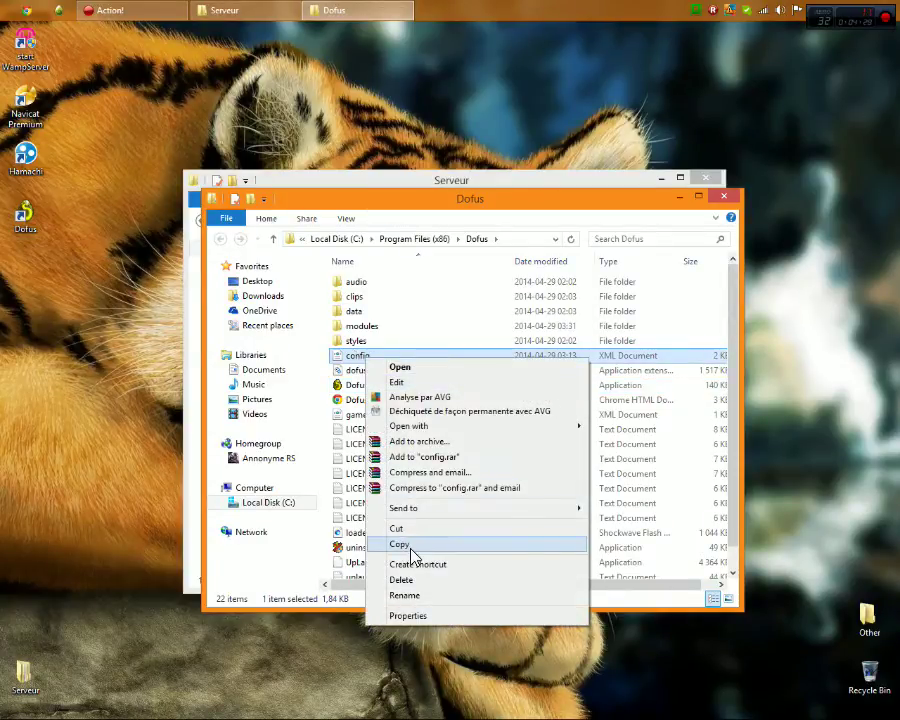
{"action": "left_click", "coordinate": [360, 545]}
{"action": "right_click", "coordinate": [23, 268]}
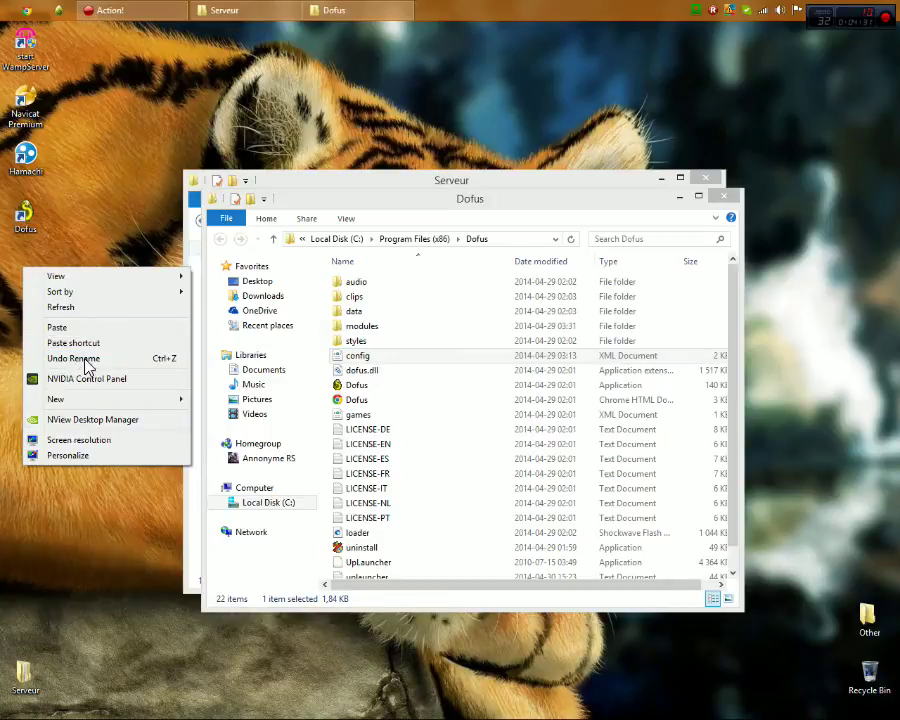
{"action": "left_click", "coordinate": [85, 333]}
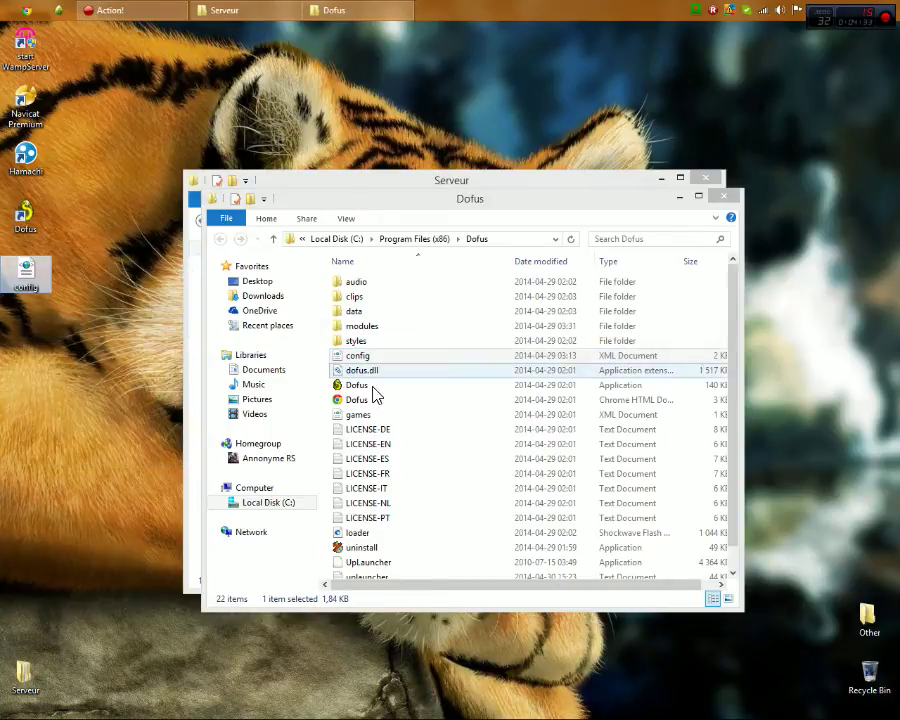
Open the desktop config file in a maximized Notepad window
{"action": "left_click", "coordinate": [390, 420]}
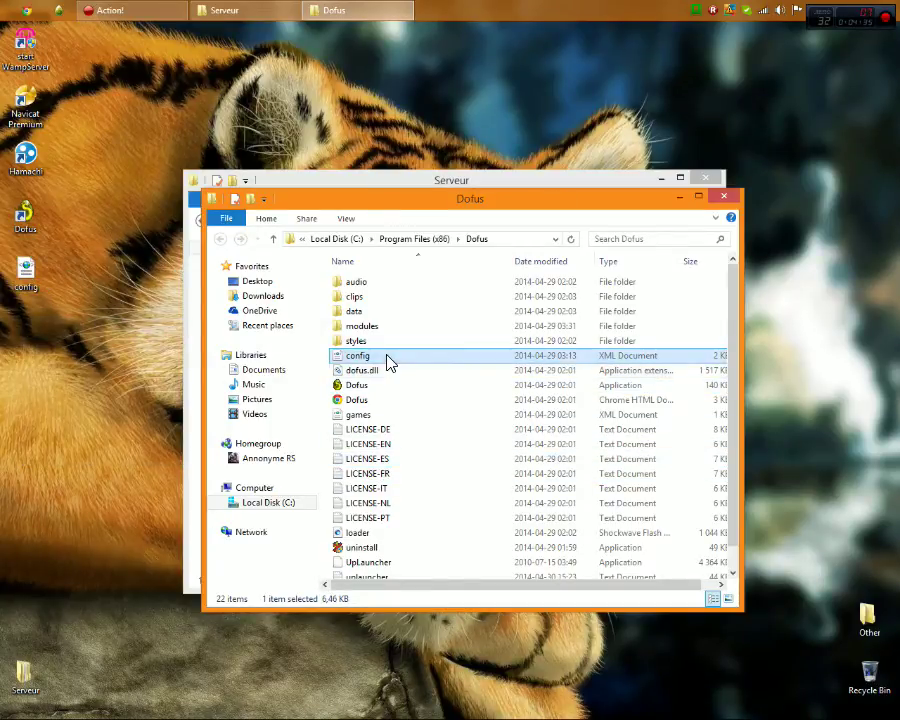
{"action": "right_click", "coordinate": [25, 272]}
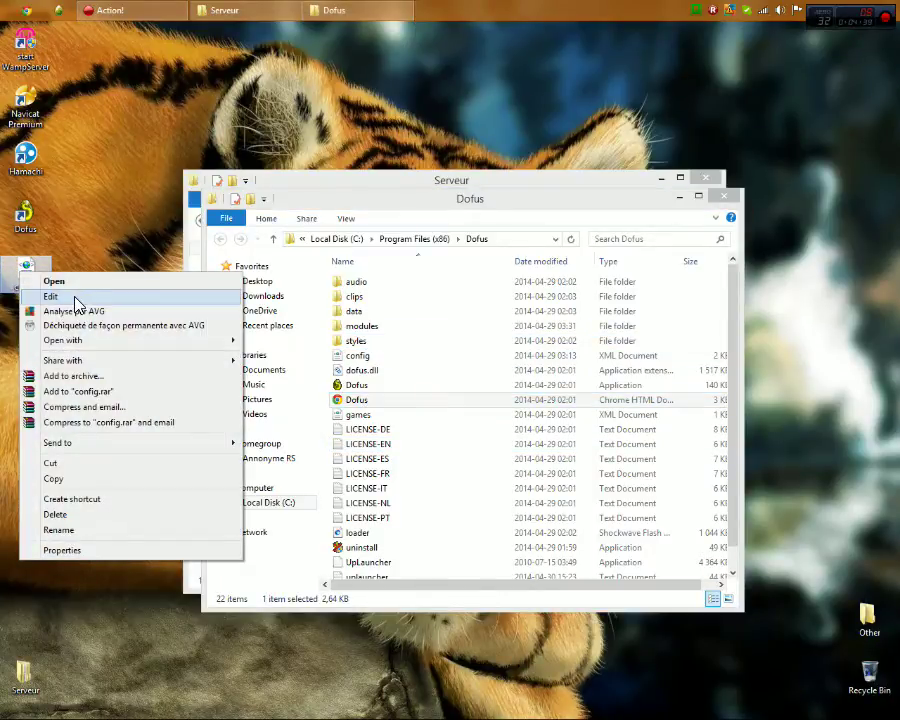
{"action": "left_click", "coordinate": [75, 298]}
{"action": "double_click", "coordinate": [803, 35]}
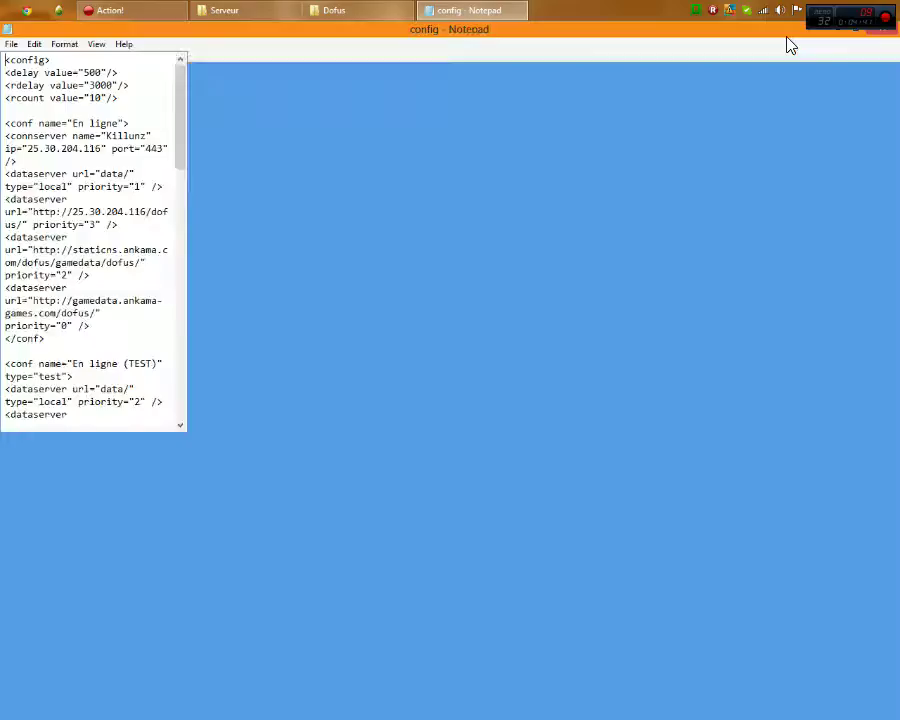
Replace the connserver name Killunz with 'Nom de Votre Serveur'
{"action": "key", "text": "super+Left"}
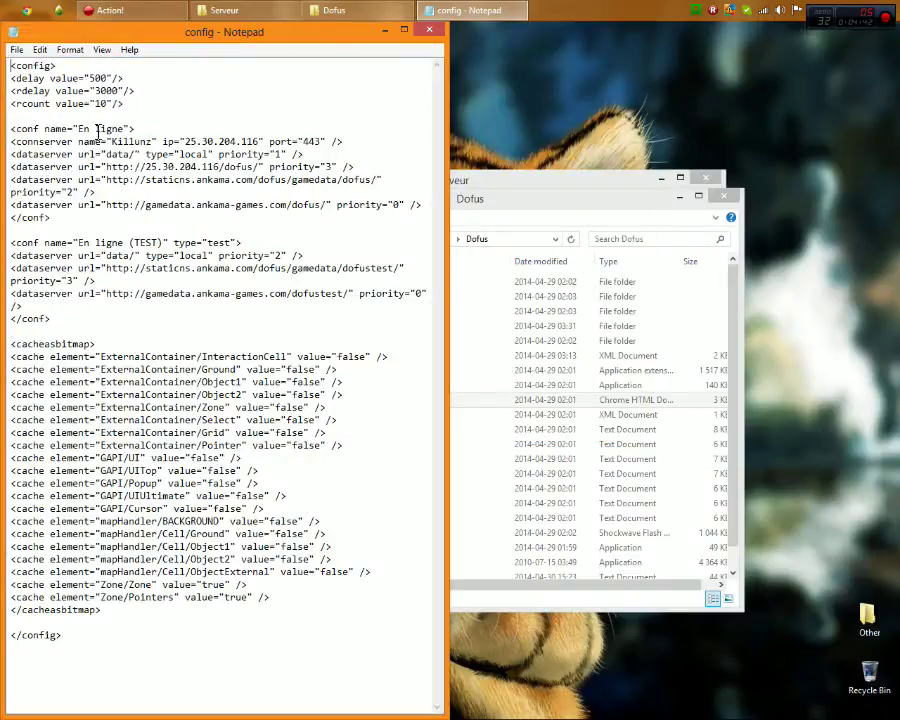
{"action": "left_click_drag", "start_coordinate": [152, 141], "coordinate": [110, 142]}
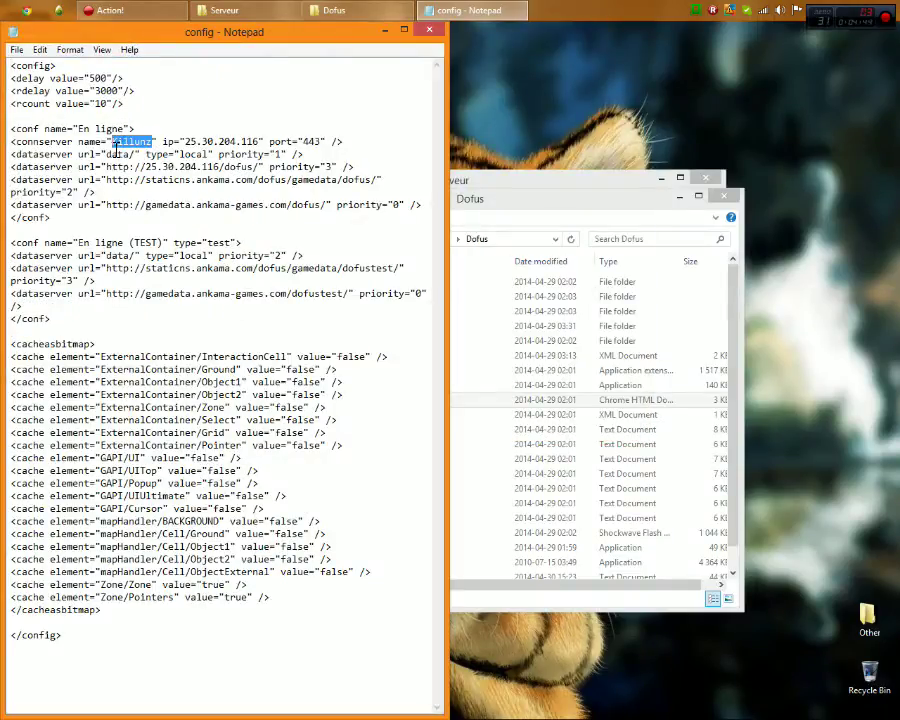
{"action": "key", "text": "BackSpace"}
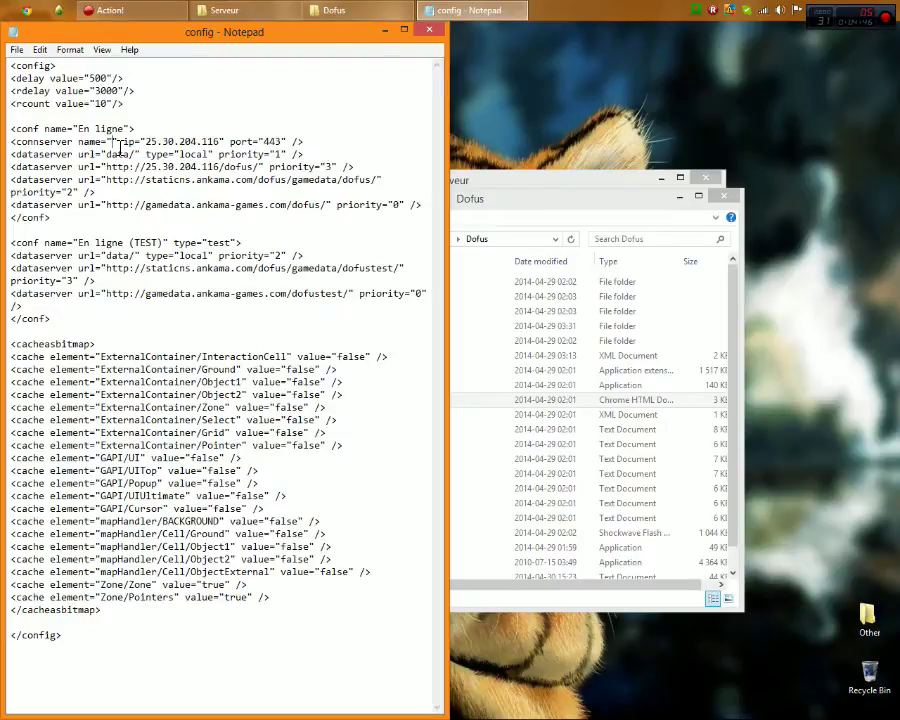
{"action": "type", "text": "Nom de "}
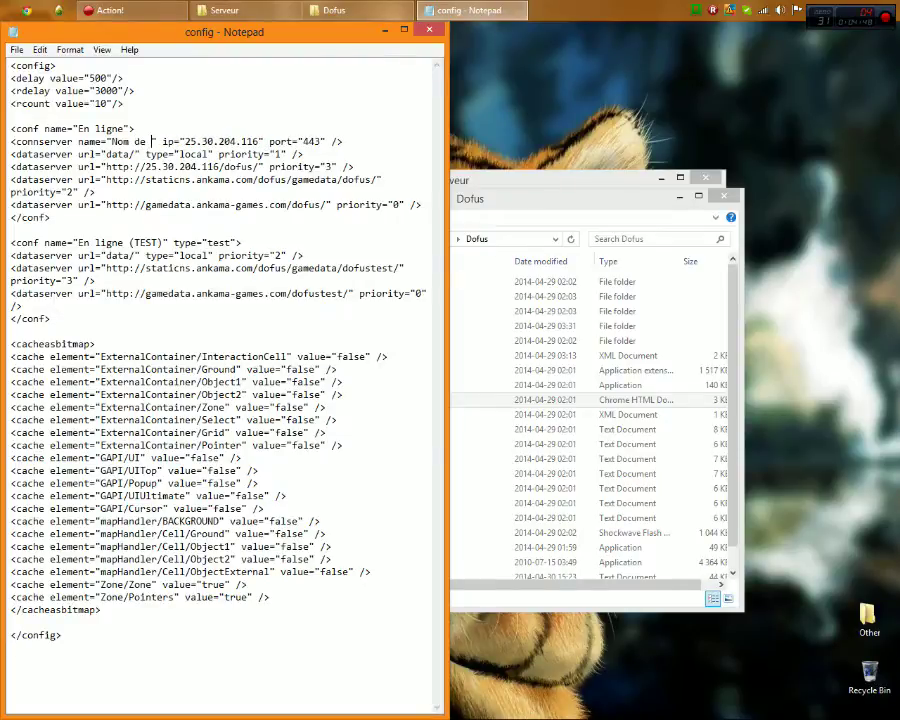
{"action": "type", "text": "Votre Serve"}
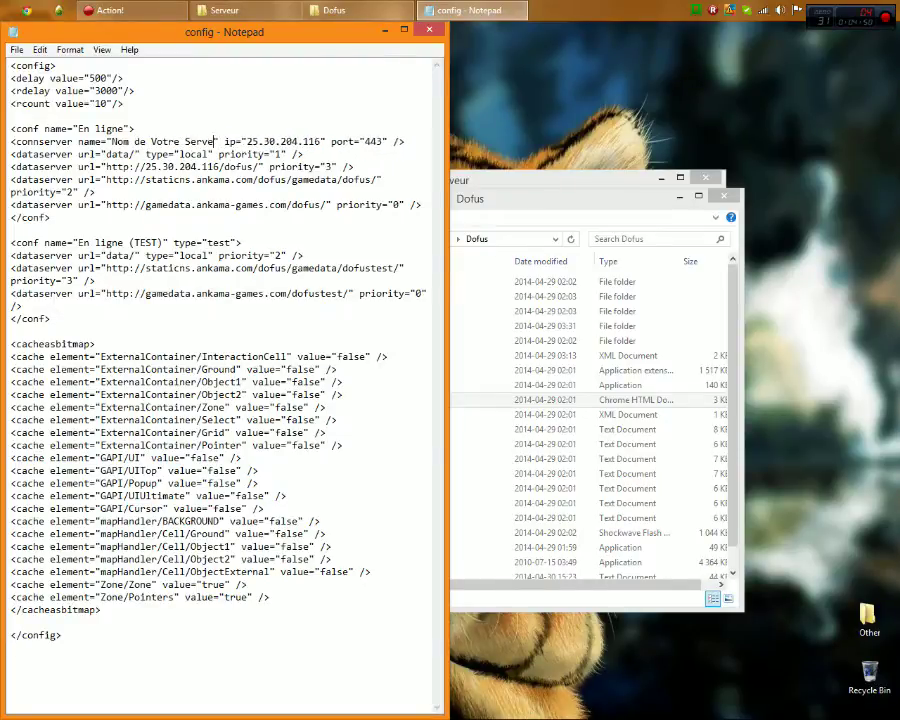
{"action": "type", "text": "ur"}
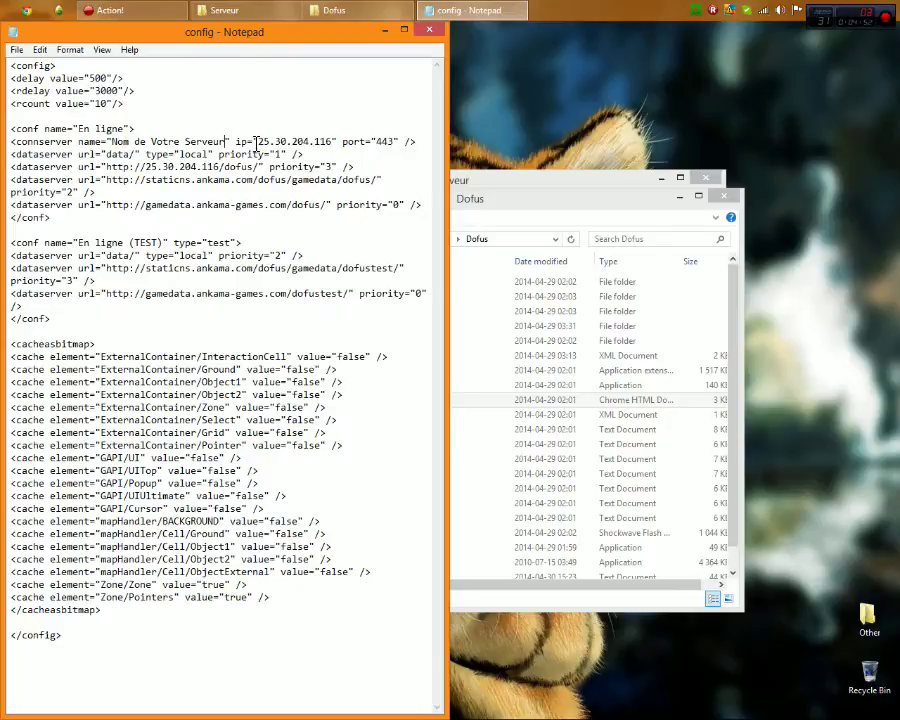
Select the connserver IP, snap Notepad right and launch Hamachi
{"action": "left_click_drag", "start_coordinate": [259, 142], "coordinate": [336, 143]}
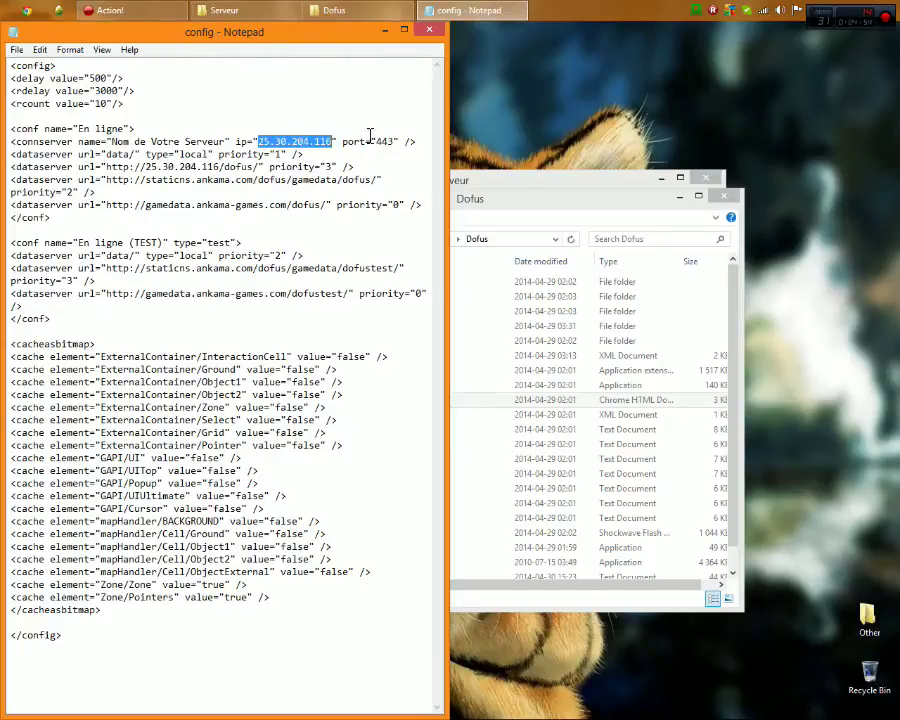
{"action": "key", "text": "super+Right"}
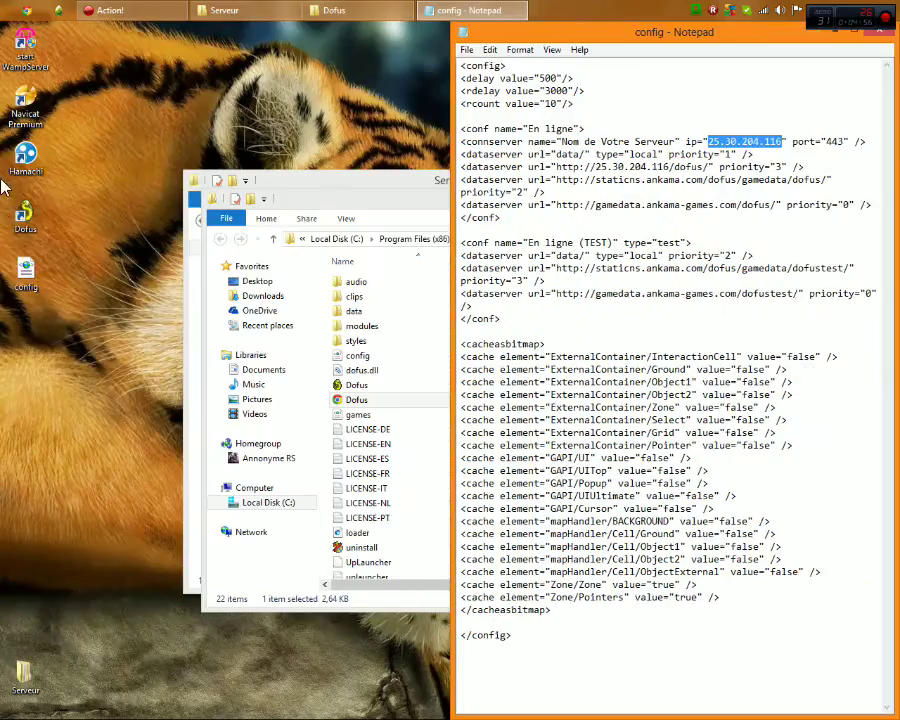
{"action": "double_click", "coordinate": [22, 165]}
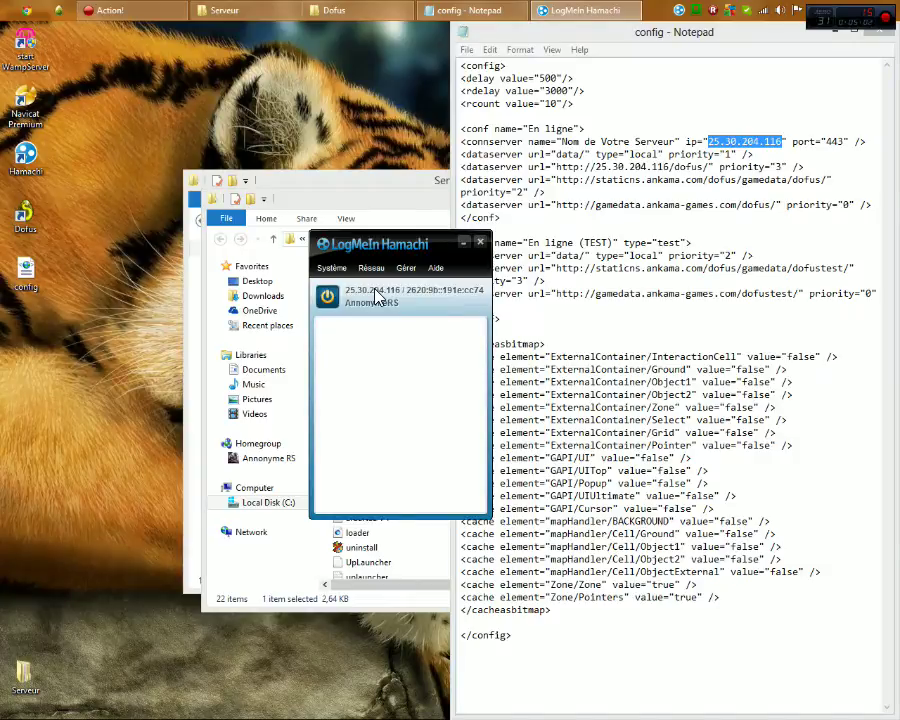
Copy Hamachi's IPv4 address 25.30.204.116 over the connserver IP in the config
{"action": "left_click", "coordinate": [376, 296]}
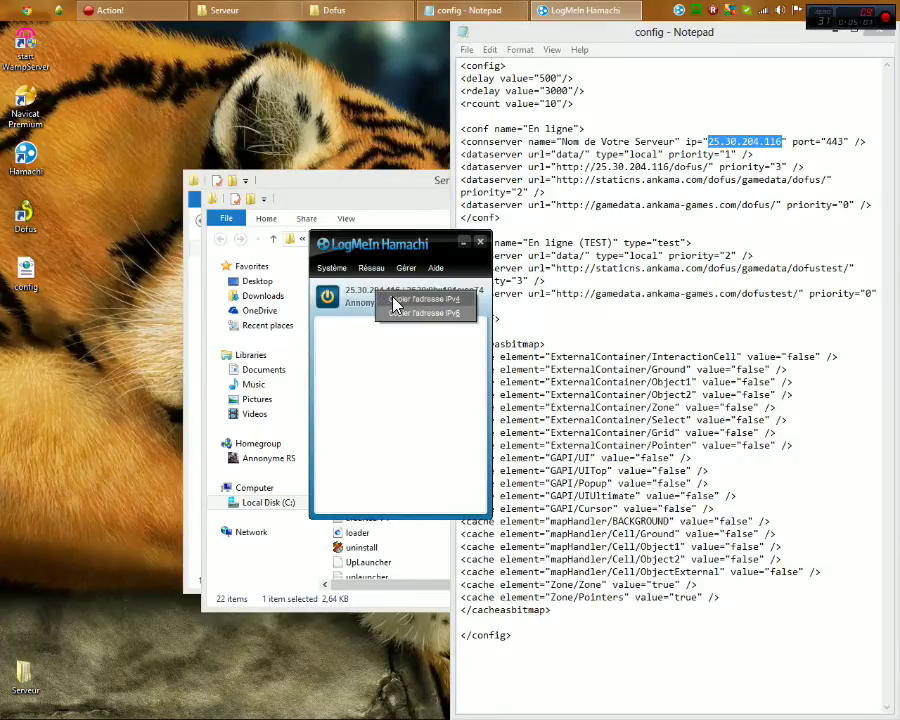
{"action": "left_click", "coordinate": [395, 300]}
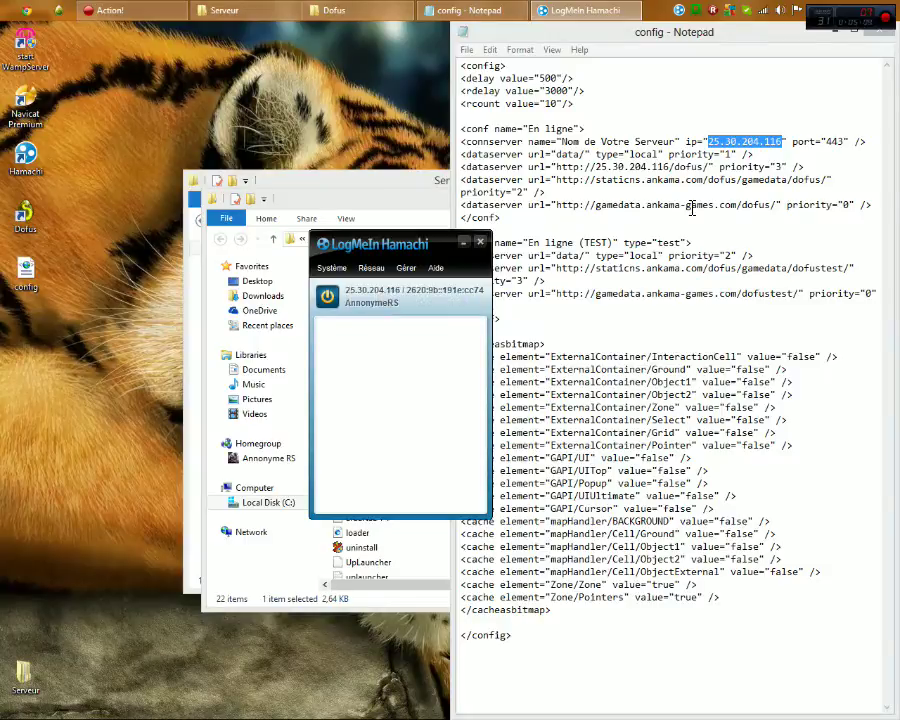
{"action": "left_click", "coordinate": [711, 141]}
{"action": "left_click_drag", "start_coordinate": [711, 141], "coordinate": [780, 144]}
{"action": "key", "text": "ctrl+v"}
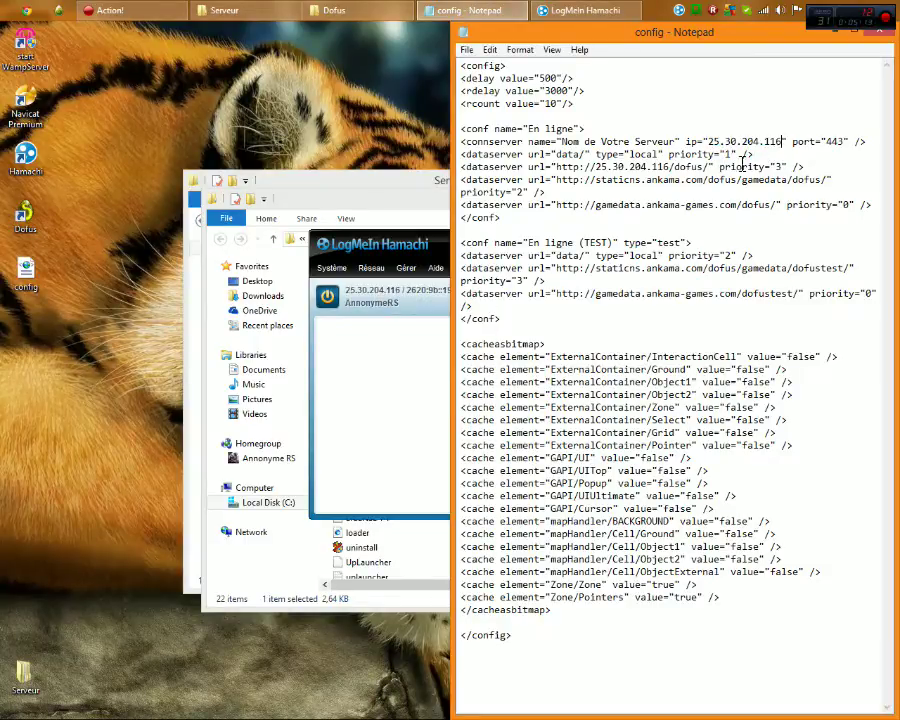
Close Notepad, saving the config changes
{"action": "left_click_drag", "start_coordinate": [596, 167], "coordinate": [669, 169]}
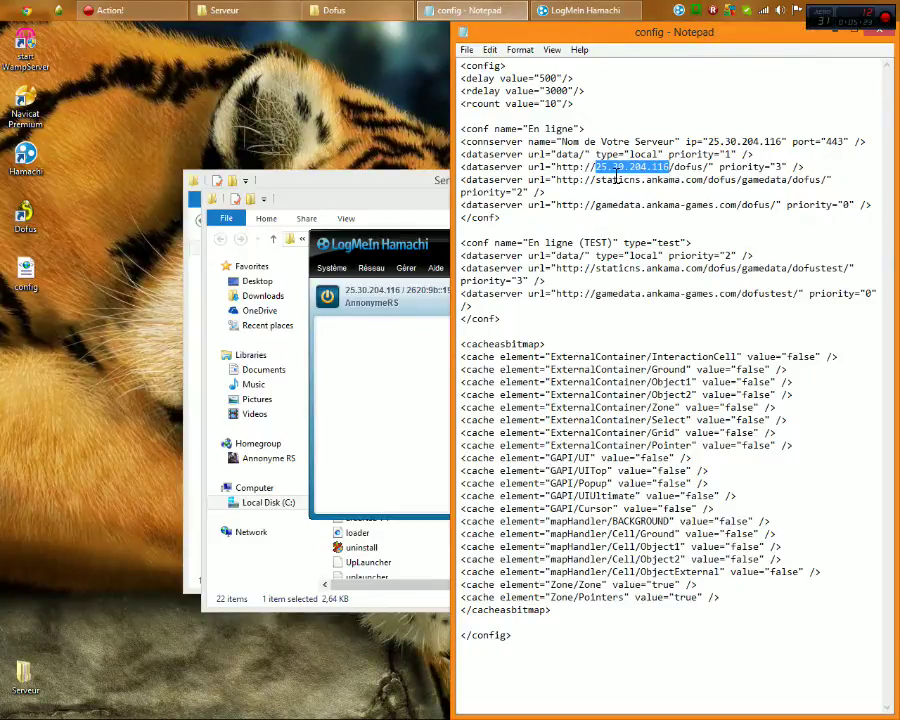
{"action": "left_click", "coordinate": [631, 169]}
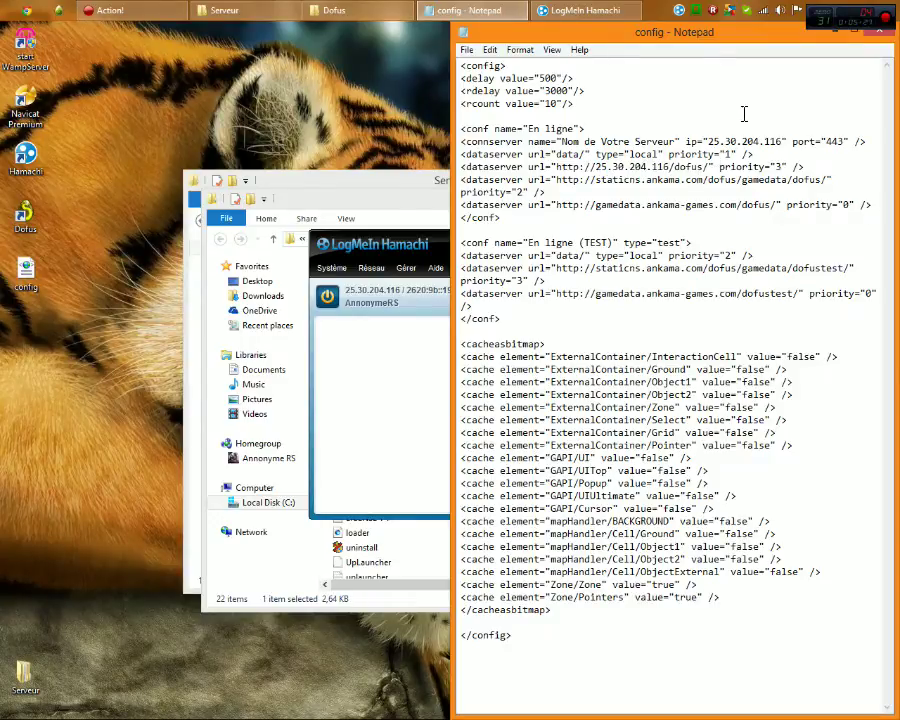
{"action": "left_click_drag", "start_coordinate": [700, 32], "coordinate": [518, 92]}
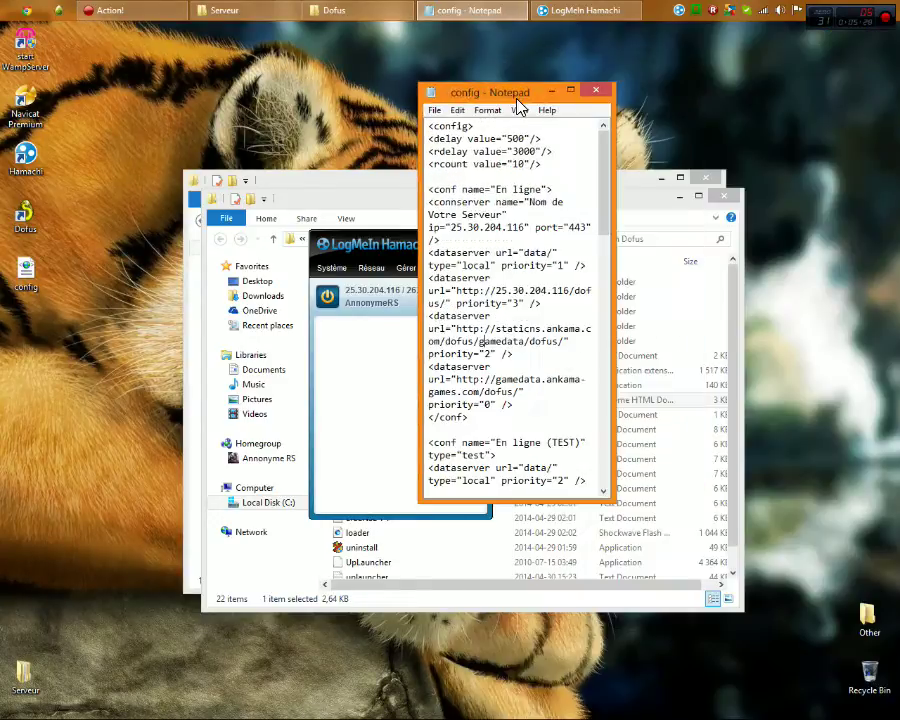
{"action": "left_click", "coordinate": [597, 91]}
{"action": "left_click", "coordinate": [420, 382]}
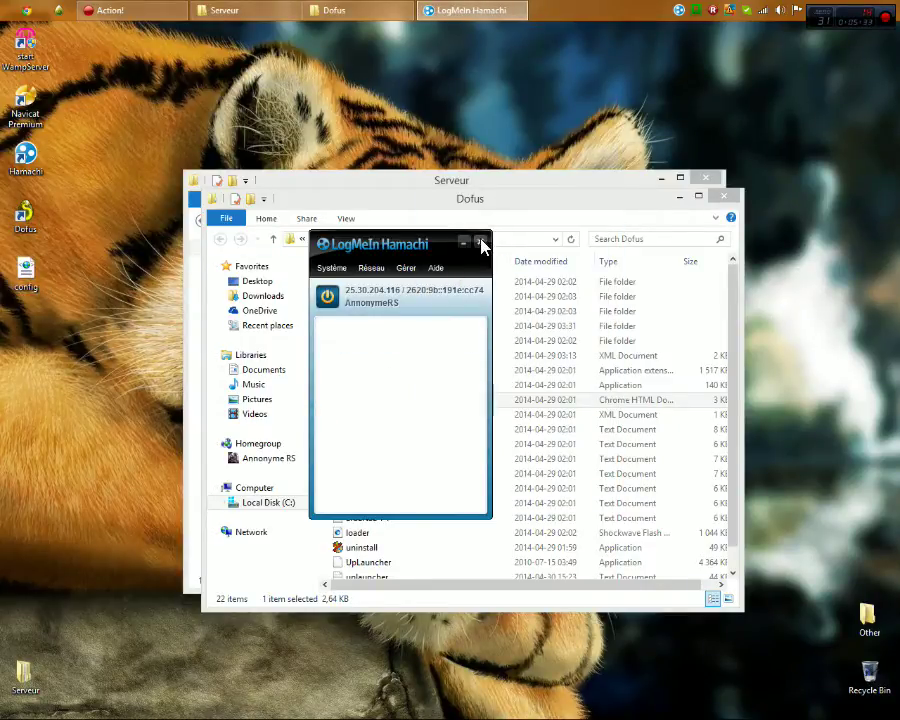
Create the password-protected Hamachi network tutoannonymers and select it in the list
{"action": "left_click", "coordinate": [371, 268]}
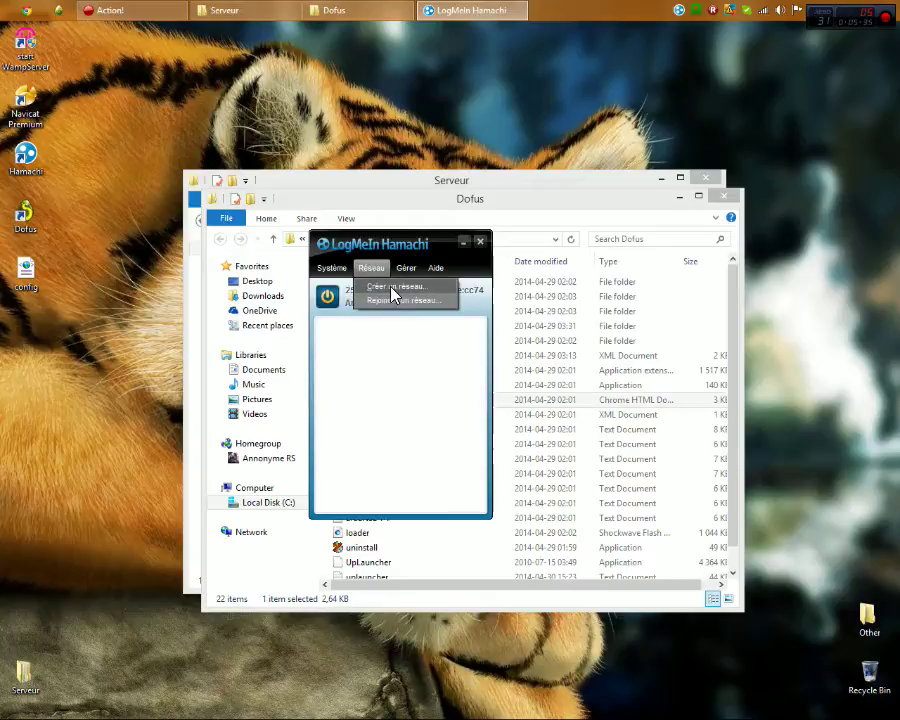
{"action": "left_click", "coordinate": [393, 287]}
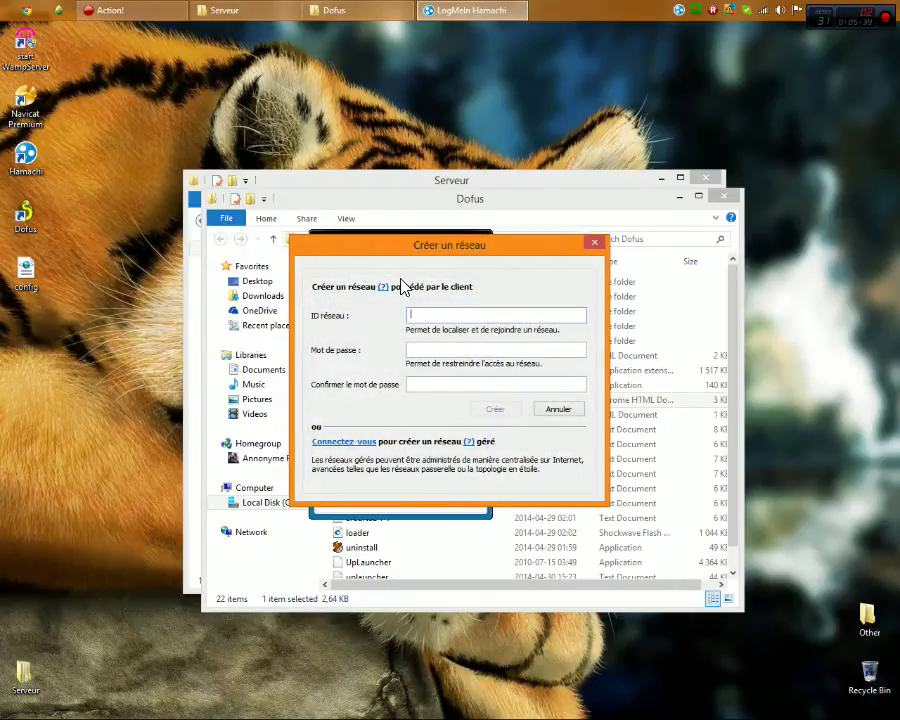
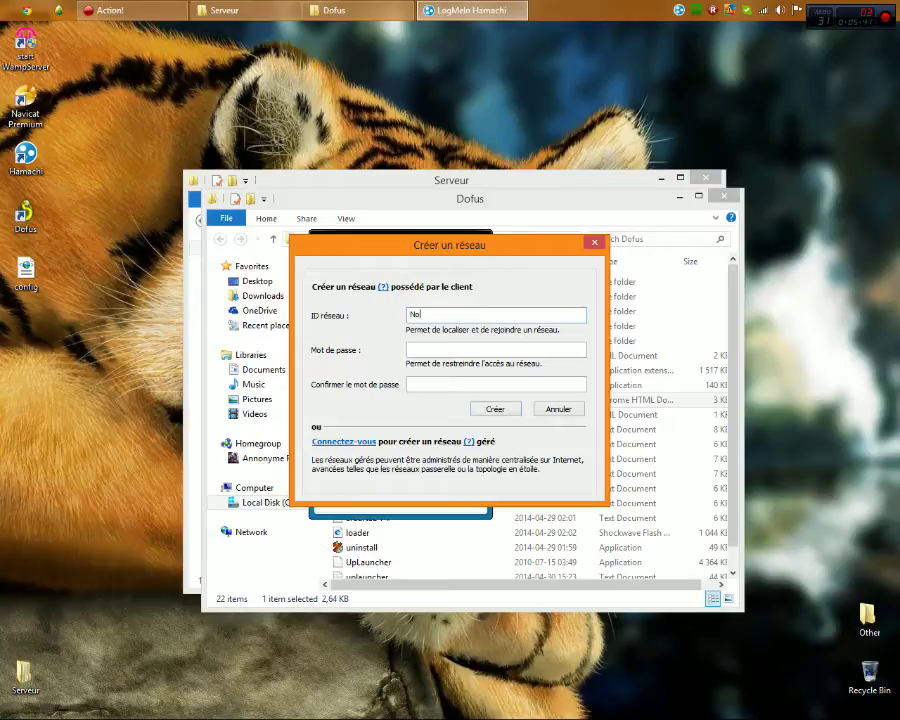
{"action": "key", "text": "BackSpace"}
{"action": "key", "text": "BackSpace"}
{"action": "key", "text": "BackSpace"}
{"action": "key", "text": "BackSpace"}
{"action": "key", "text": "BackSpace"}
{"action": "key", "text": "BackSpace"}
{"action": "key", "text": "BackSpace"}
{"action": "key", "text": "BackSpace"}
{"action": "key", "text": "BackSpace"}
{"action": "key", "text": "BackSpace"}
{"action": "key", "text": "BackSpace"}
{"action": "key", "text": "BackSpace"}
{"action": "key", "text": "BackSpace"}
{"action": "key", "text": "BackSpace"}
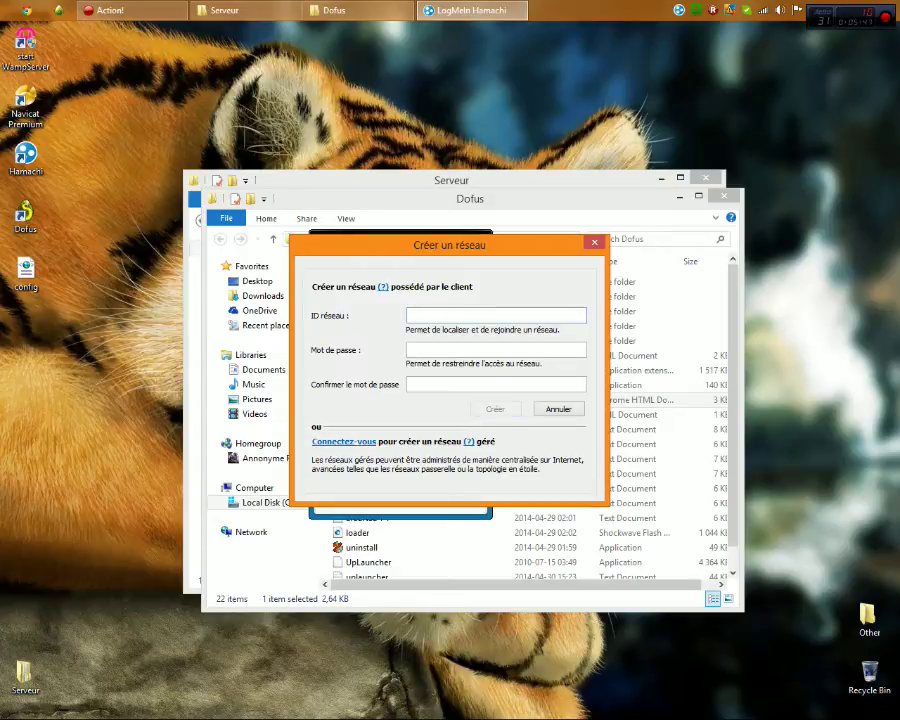
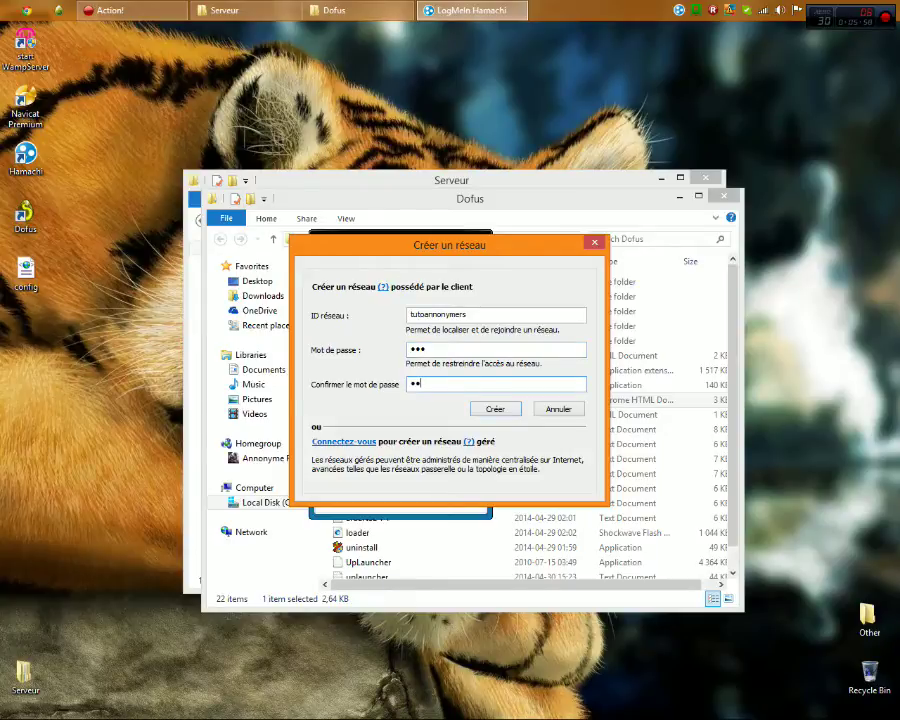
{"action": "left_click", "coordinate": [488, 410]}
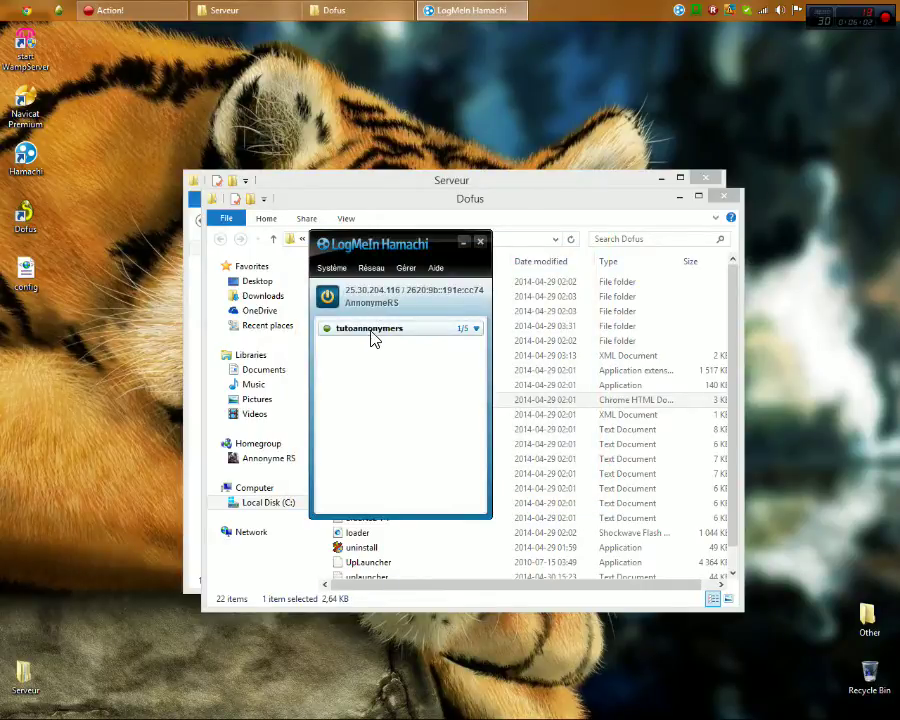
{"action": "left_click_drag", "start_coordinate": [398, 245], "coordinate": [377, 117]}
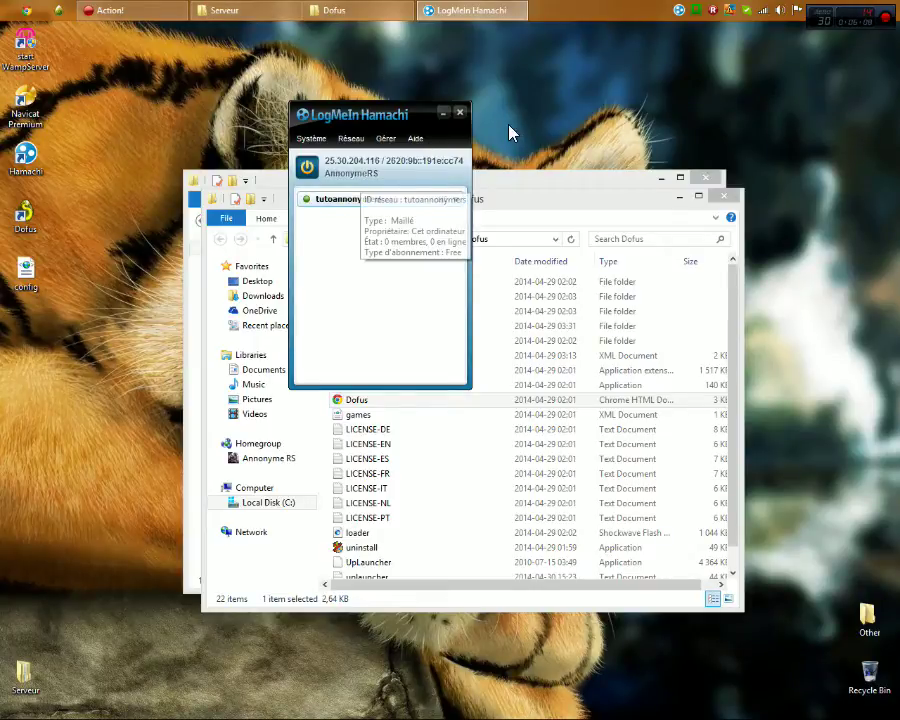
{"action": "left_click", "coordinate": [338, 200]}
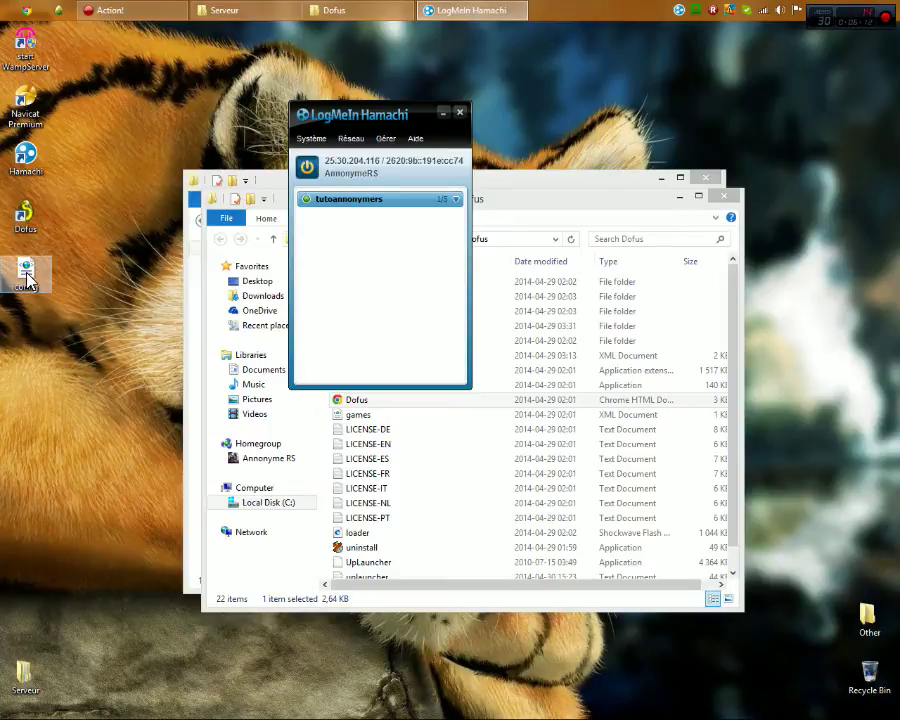
Close Hamachi, move the edited desktop config.xml into the Dofus folder replacing the original, then close the folder
{"action": "left_click", "coordinate": [460, 114]}
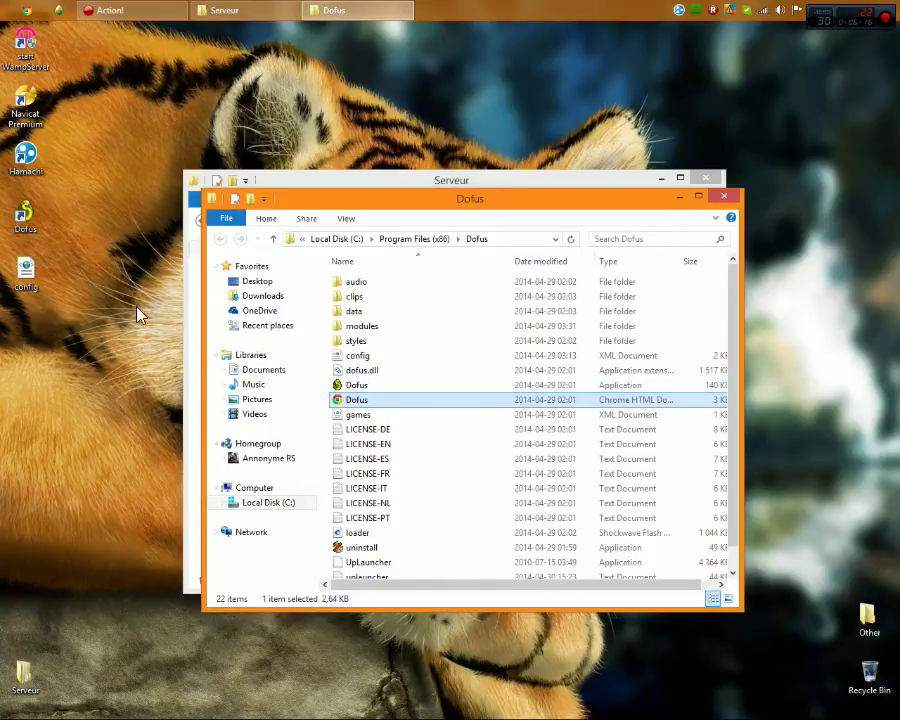
{"action": "left_click_drag", "start_coordinate": [24, 278], "coordinate": [378, 361]}
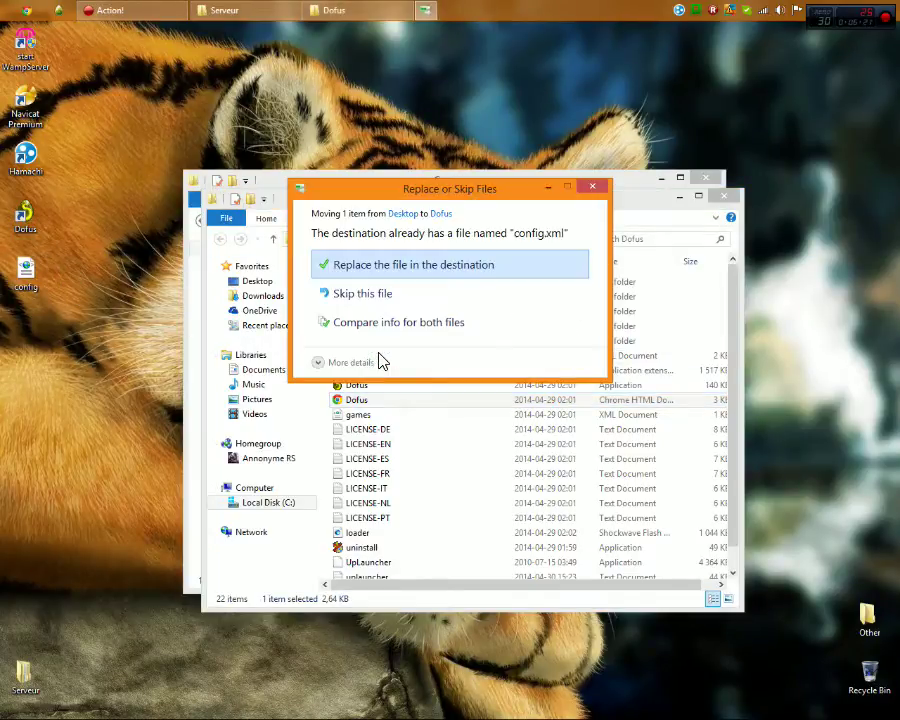
{"action": "left_click", "coordinate": [455, 277]}
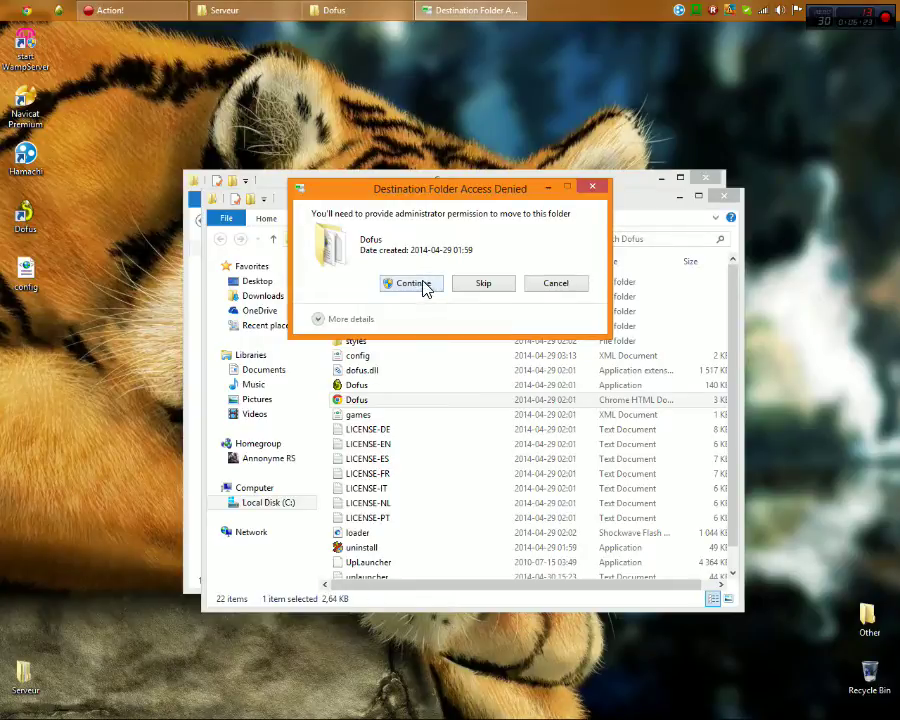
{"action": "left_click", "coordinate": [422, 284]}
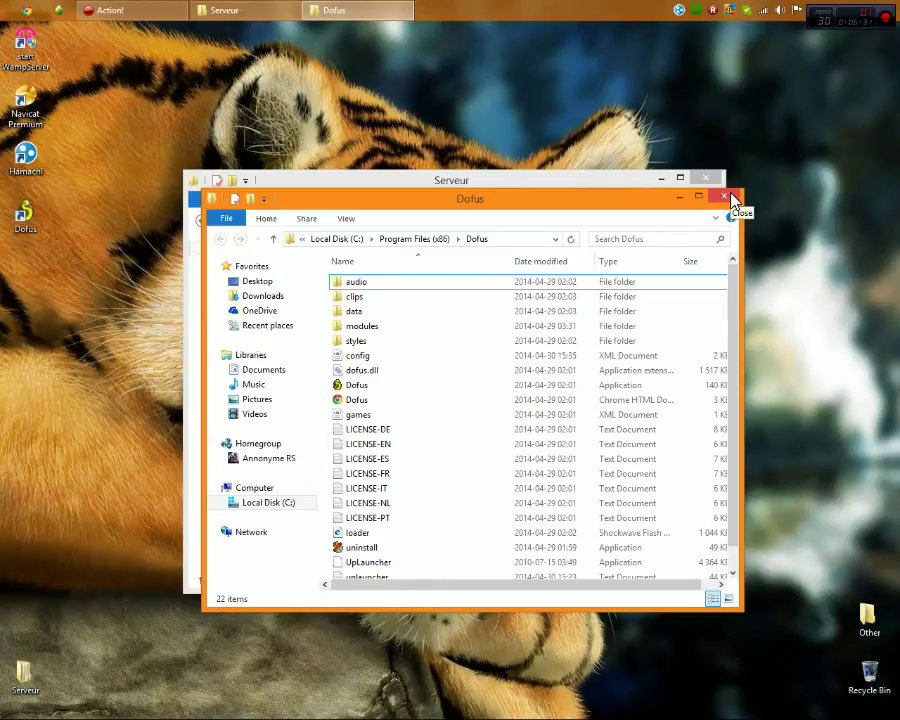
{"action": "left_click", "coordinate": [731, 198]}
Open iCore Custom > Emulateur > iCore.txt, snap it right, and select the old database name killunzdatabaseforlife
{"action": "double_click", "coordinate": [435, 266]}
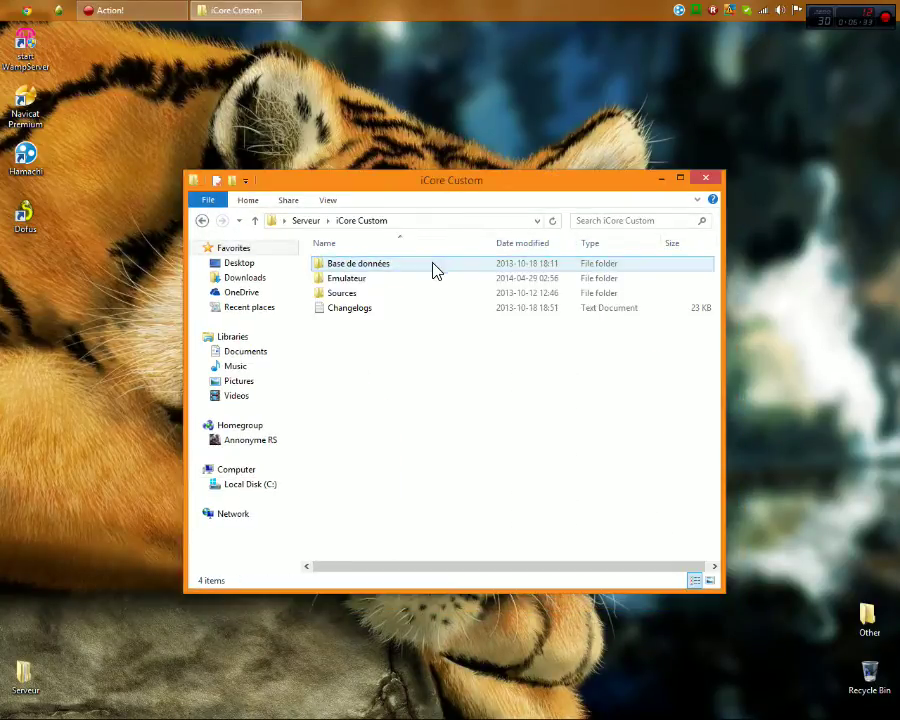
{"action": "double_click", "coordinate": [357, 279]}
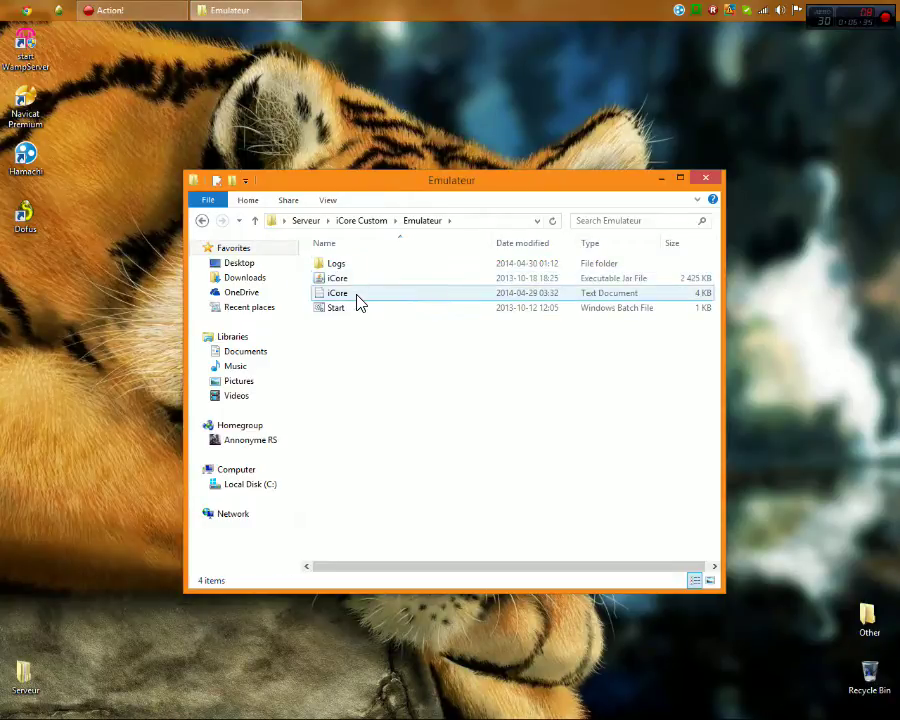
{"action": "double_click", "coordinate": [356, 297]}
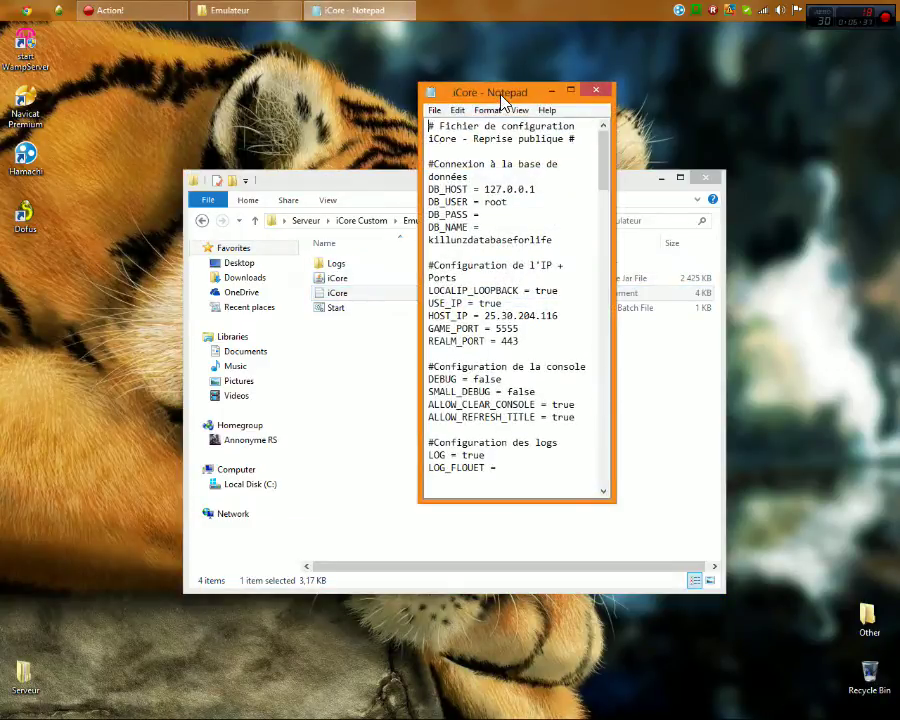
{"action": "left_click_drag", "start_coordinate": [502, 100], "coordinate": [898, 130]}
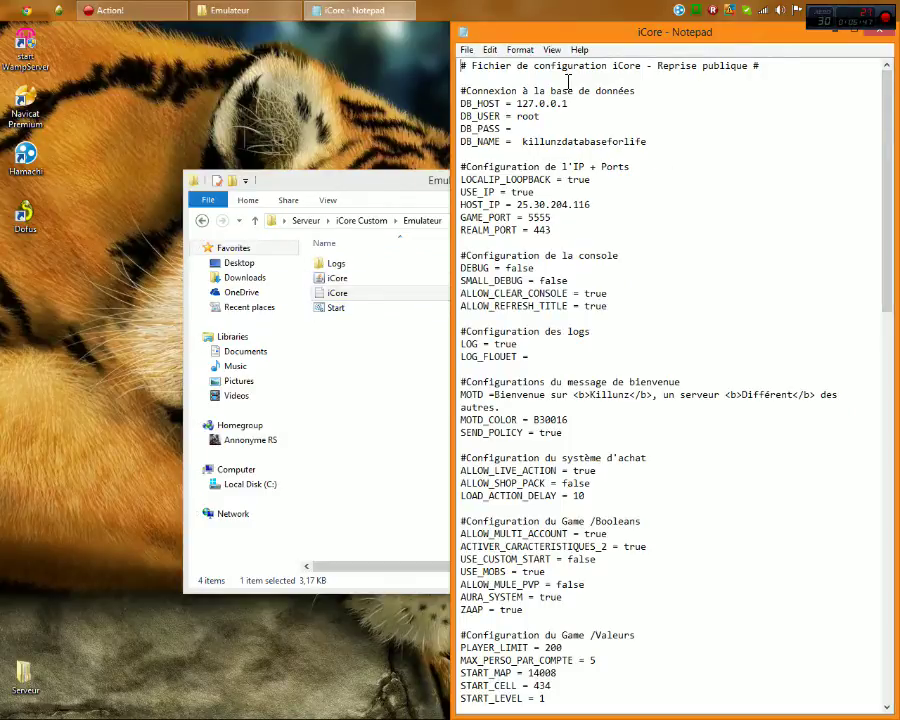
{"action": "left_click_drag", "start_coordinate": [578, 130], "coordinate": [460, 90]}
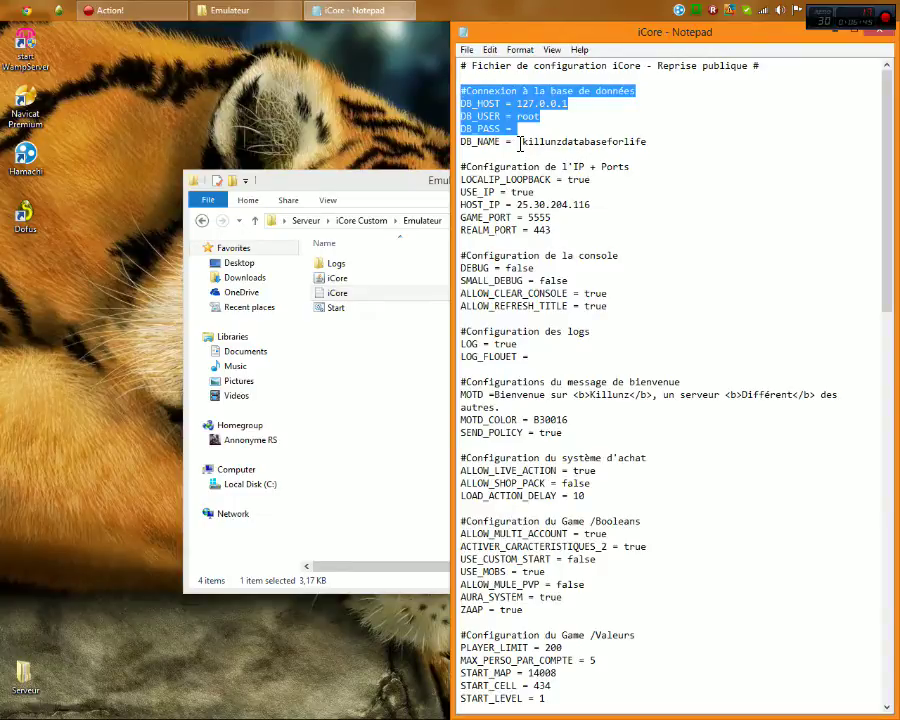
{"action": "left_click_drag", "start_coordinate": [519, 141], "coordinate": [648, 155]}
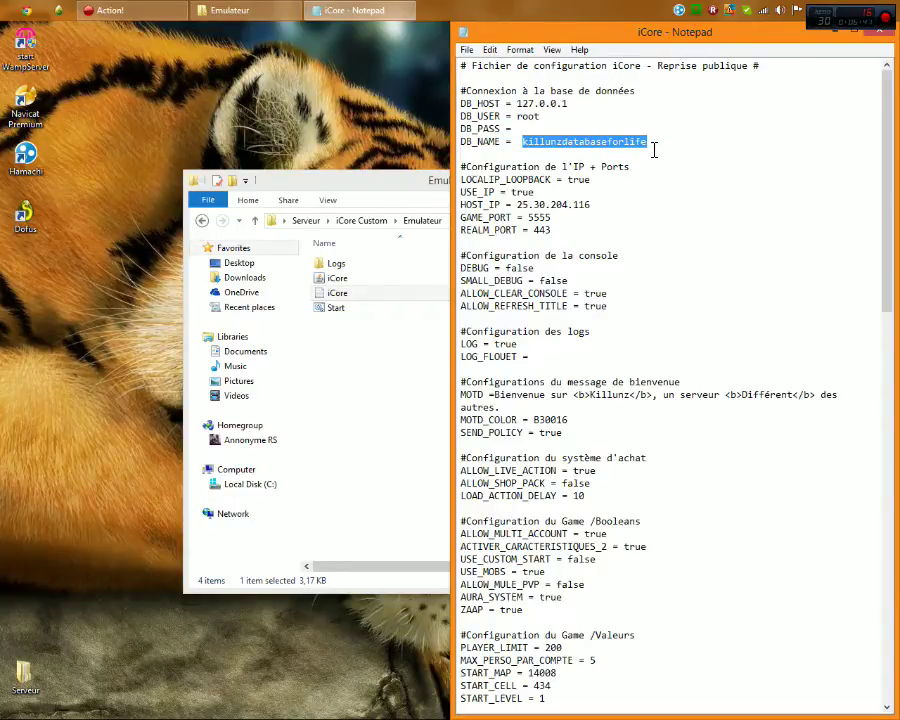
Launch Navicat and connect to the local server to find the icore2.7 database name
{"action": "double_click", "coordinate": [25, 100]}
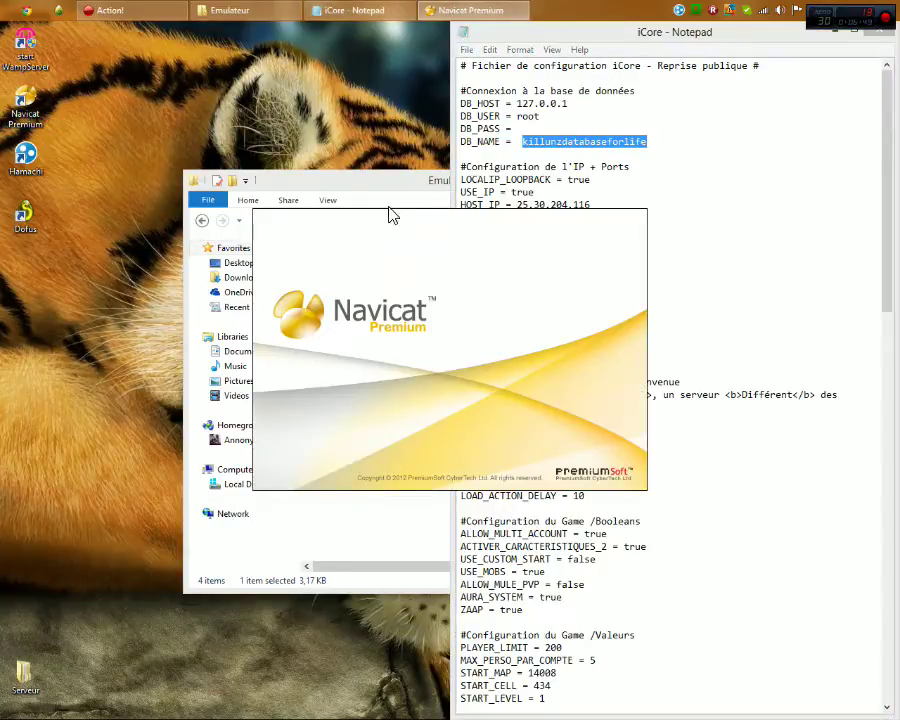
{"action": "double_click", "coordinate": [185, 173]}
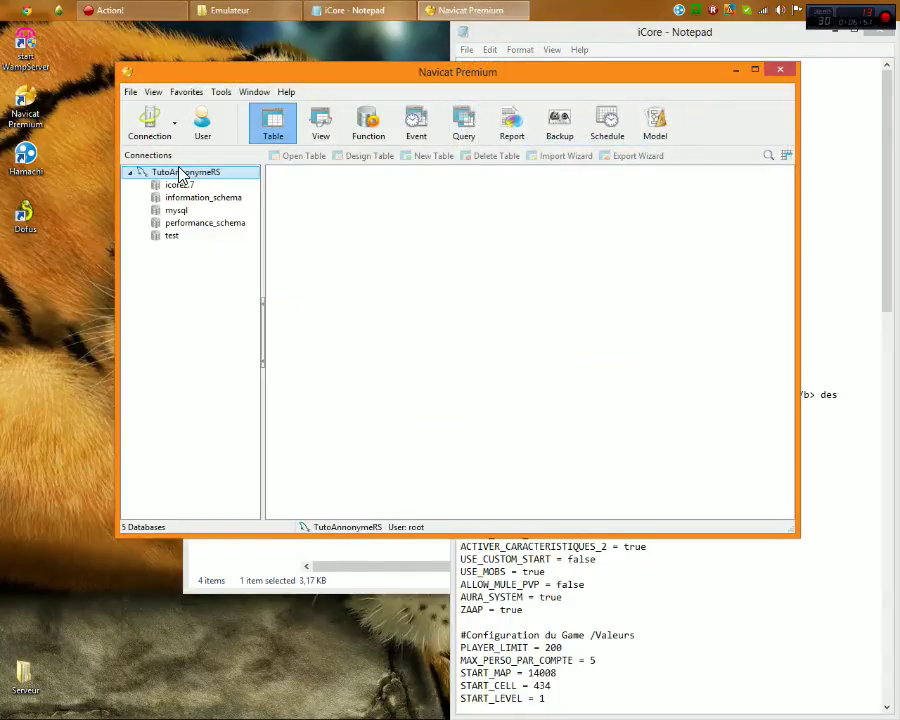
{"action": "left_click", "coordinate": [183, 185]}
{"action": "left_click_drag", "start_coordinate": [369, 82], "coordinate": [301, 205]}
Change DB_NAME to icore2.7 in iCore.txt, keeping the file open and unsaved
{"action": "left_click", "coordinate": [658, 146]}
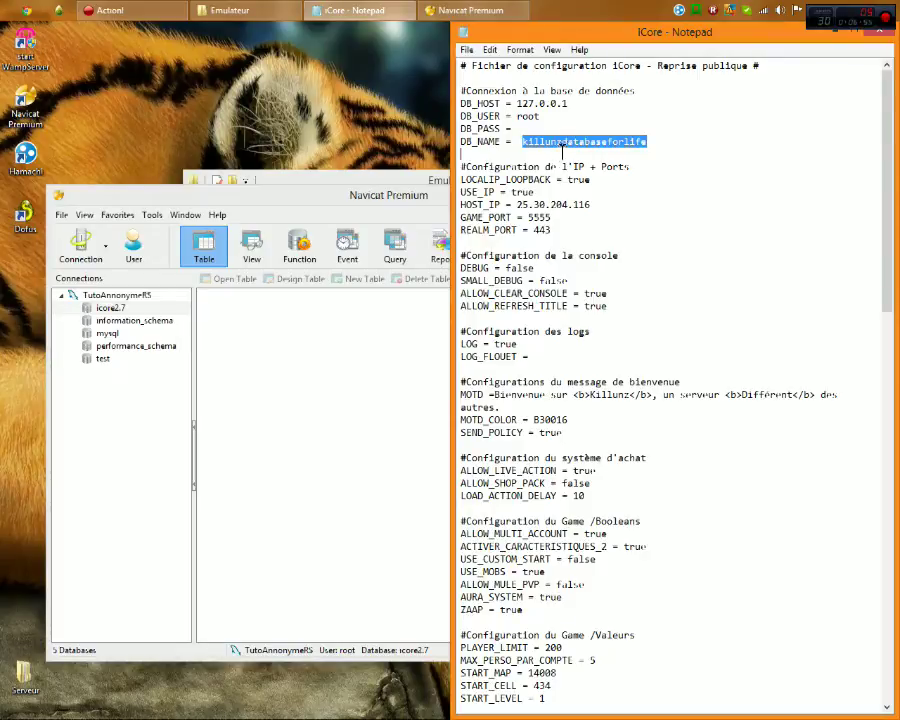
{"action": "type", "text": "icore2.7"}
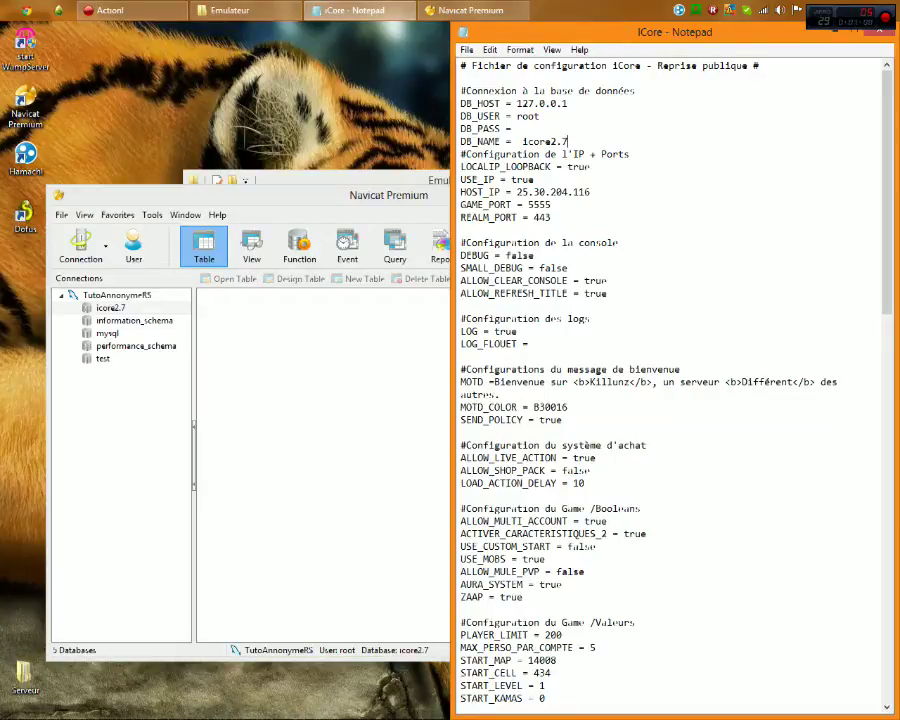
{"action": "key", "text": "Return"}
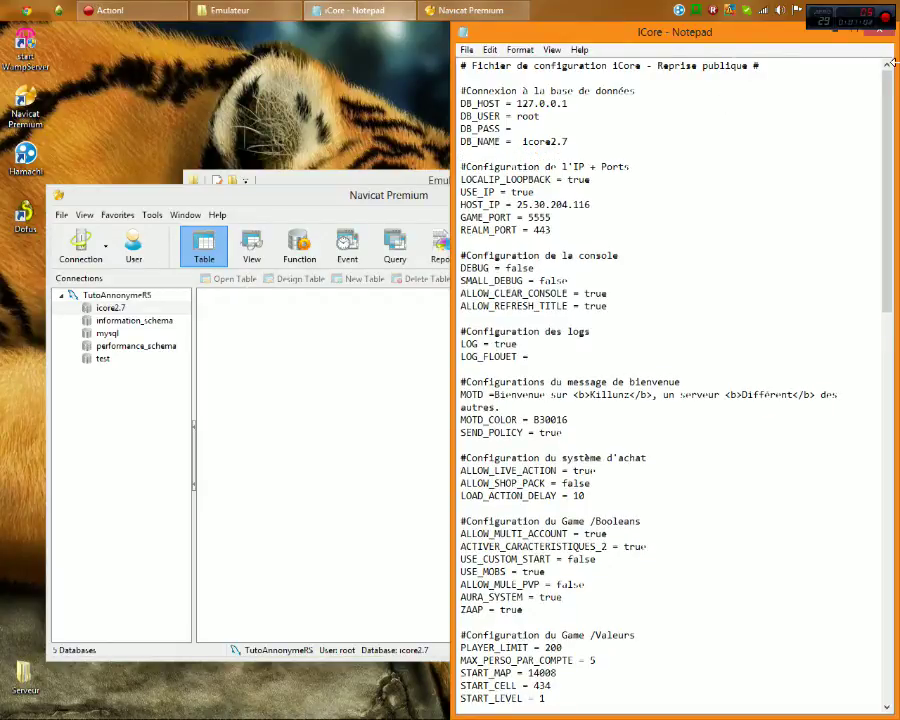
{"action": "left_click", "coordinate": [880, 36]}
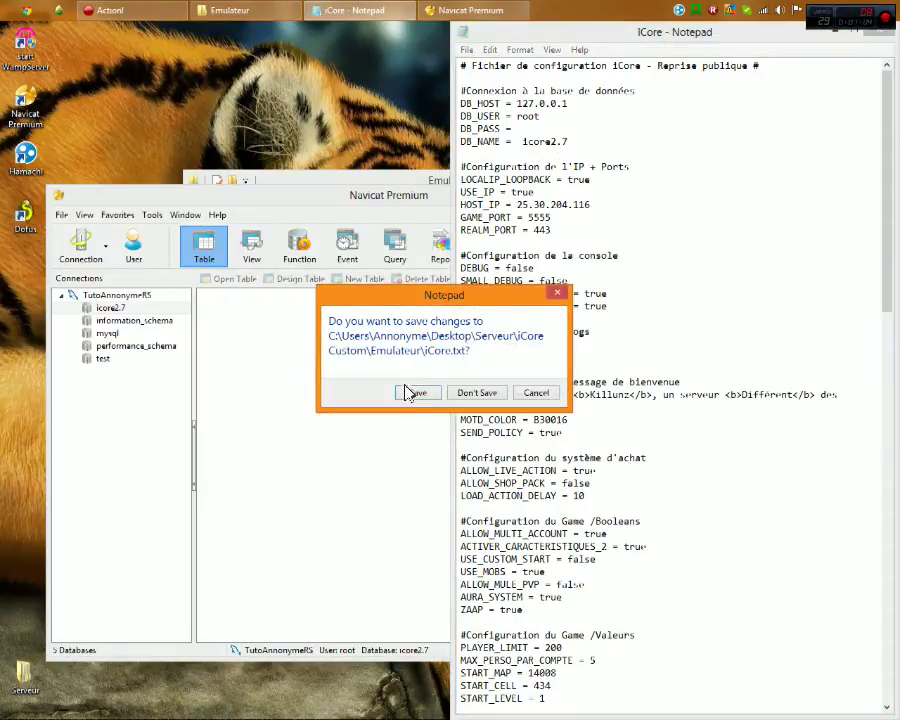
{"action": "left_click", "coordinate": [534, 393]}
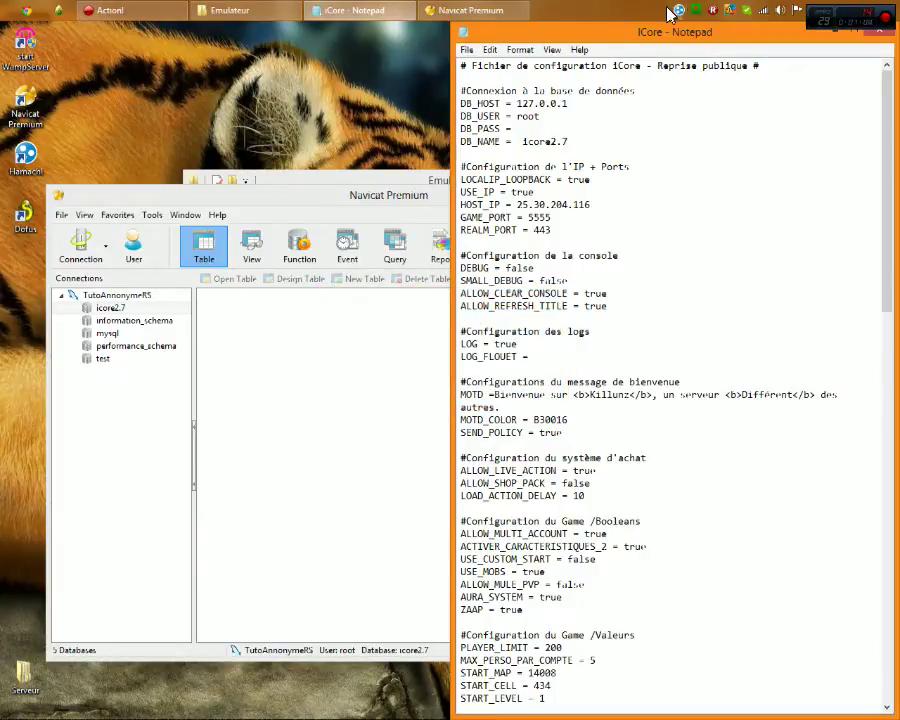
{"action": "left_click", "coordinate": [680, 10]}
Copy Hamachi's IPv4 address 25.30.204.116 and paste it over the HOST_IP value in iCore.txt
{"action": "left_click", "coordinate": [348, 163]}
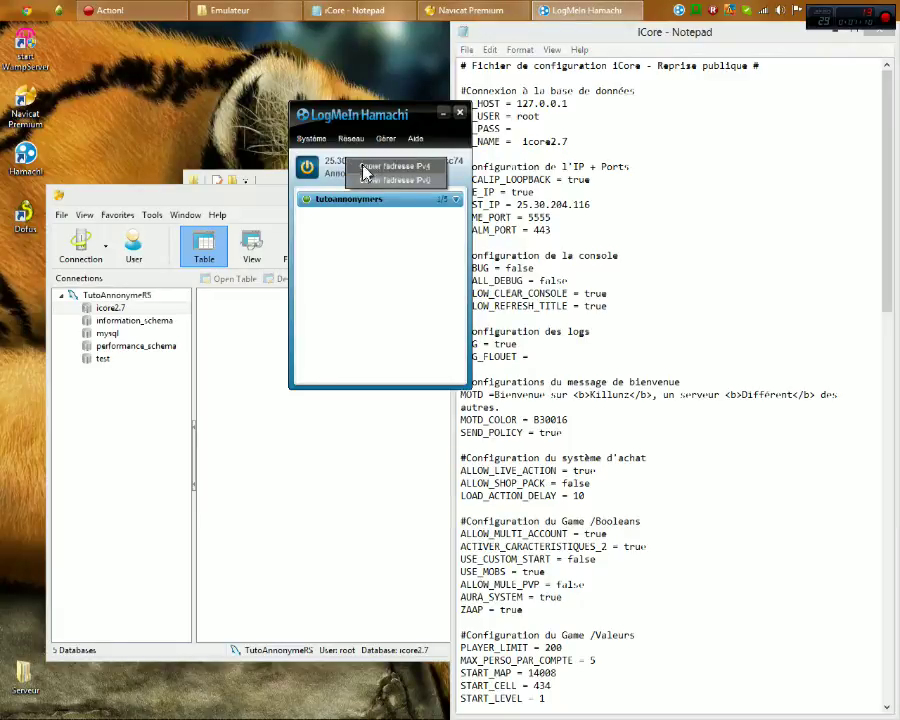
{"action": "left_click", "coordinate": [384, 168]}
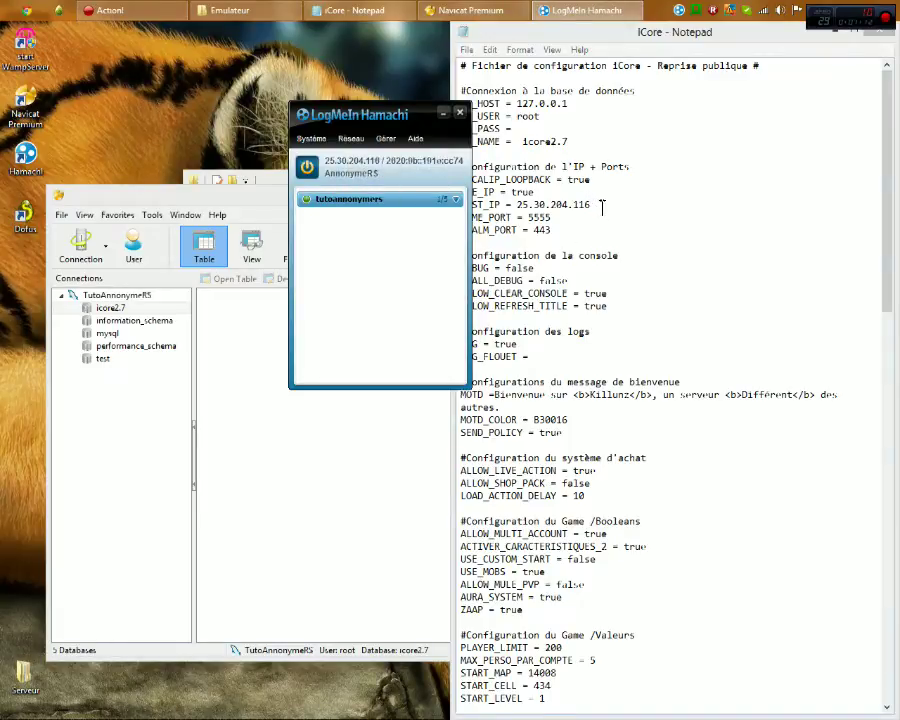
{"action": "left_click_drag", "start_coordinate": [602, 206], "coordinate": [516, 203]}
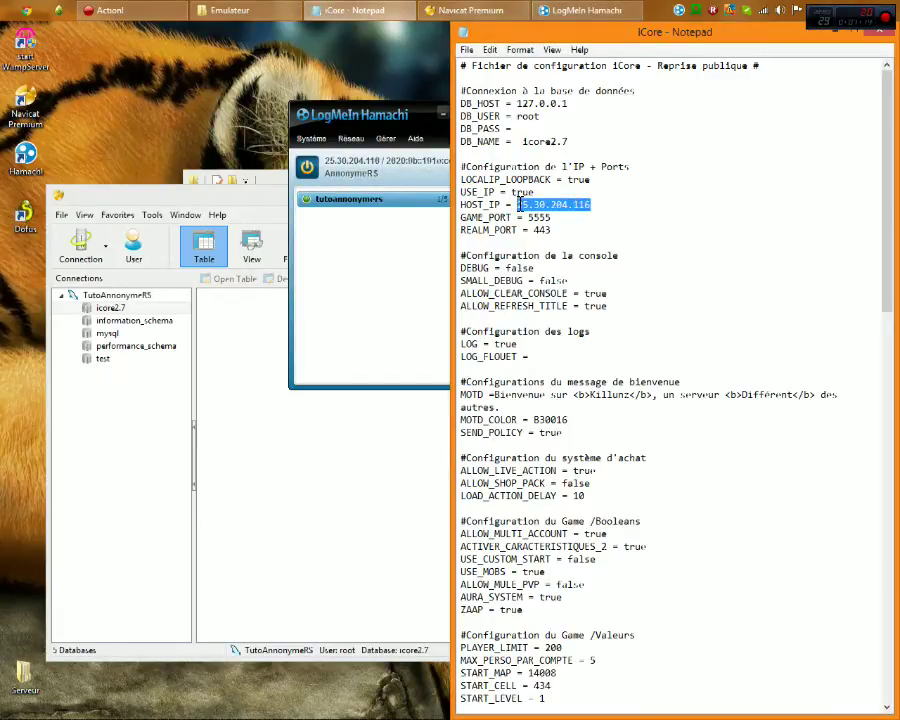
{"action": "type", "text": "25.30.204.116"}
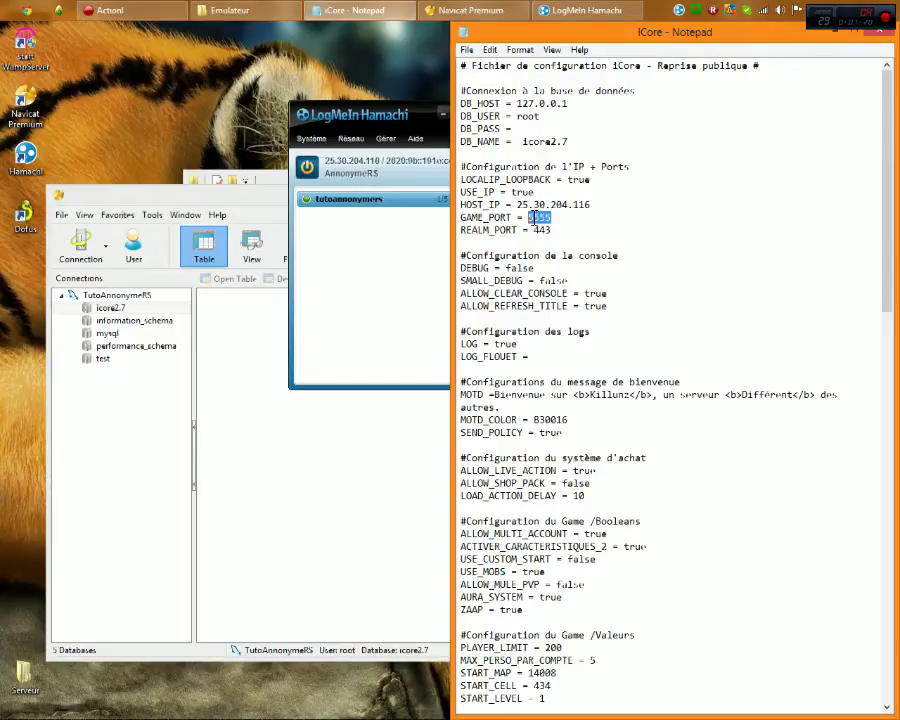
{"action": "left_click", "coordinate": [529, 217]}
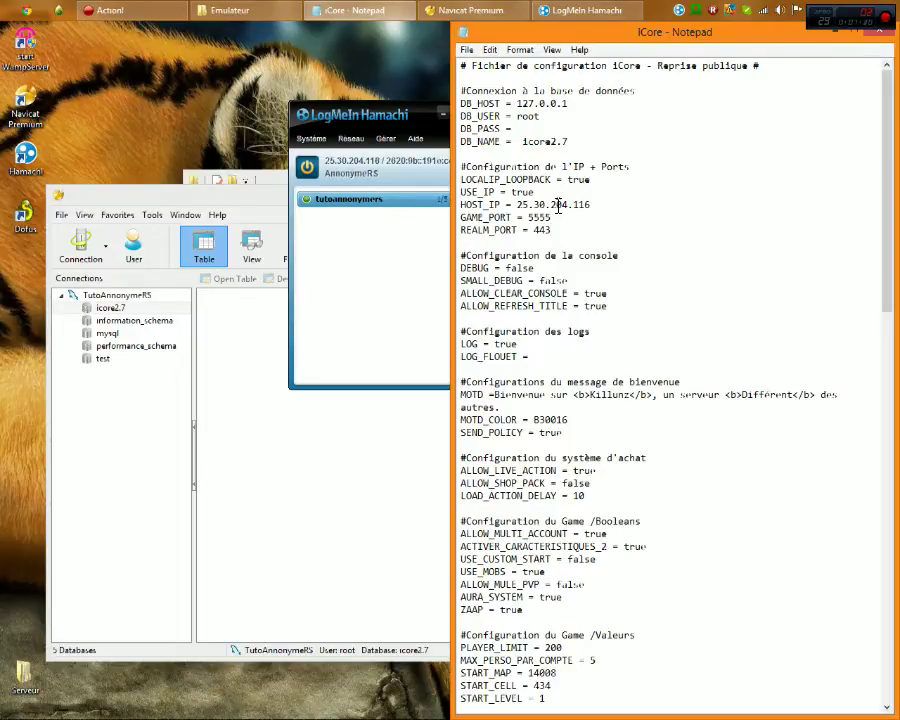
Open the Dofus client's config.xml from its install folder, compare IP and port with iCore.txt, then close it
{"action": "right_click", "coordinate": [26, 222]}
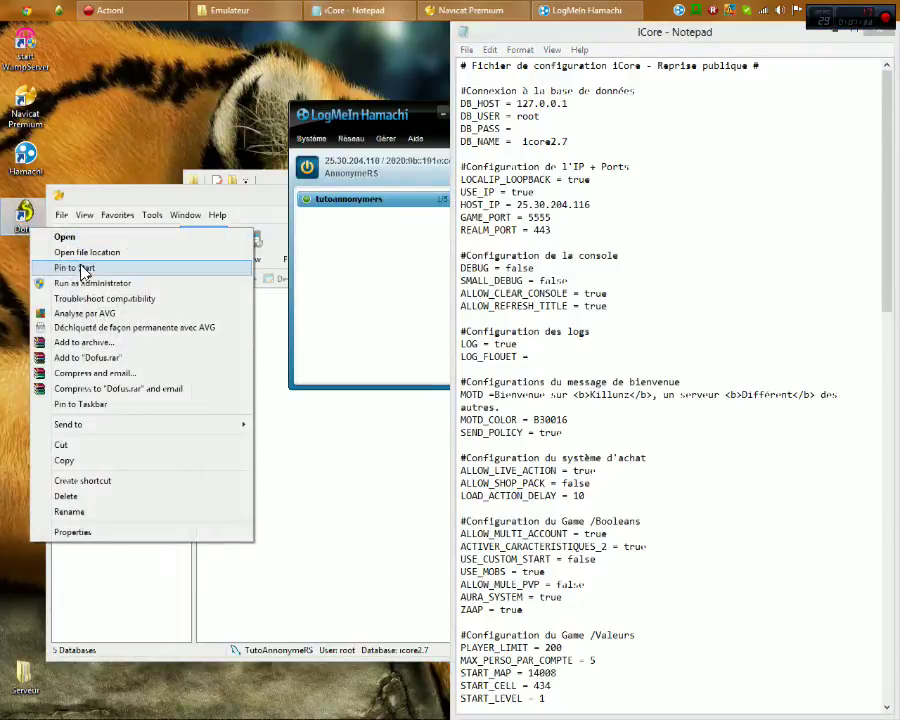
{"action": "left_click", "coordinate": [88, 252]}
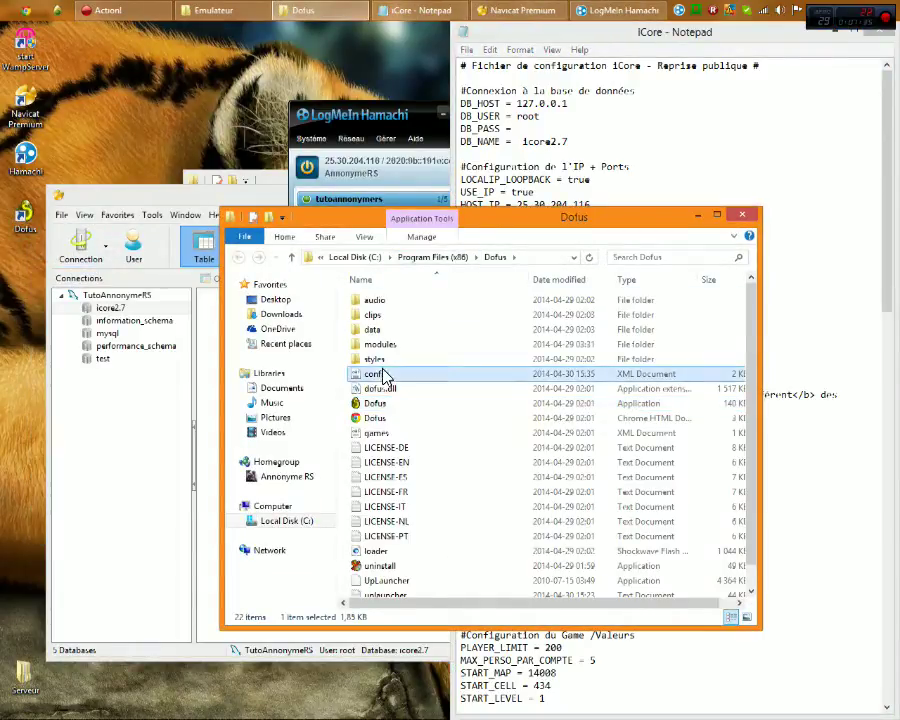
{"action": "right_click", "coordinate": [382, 372]}
{"action": "left_click", "coordinate": [414, 394]}
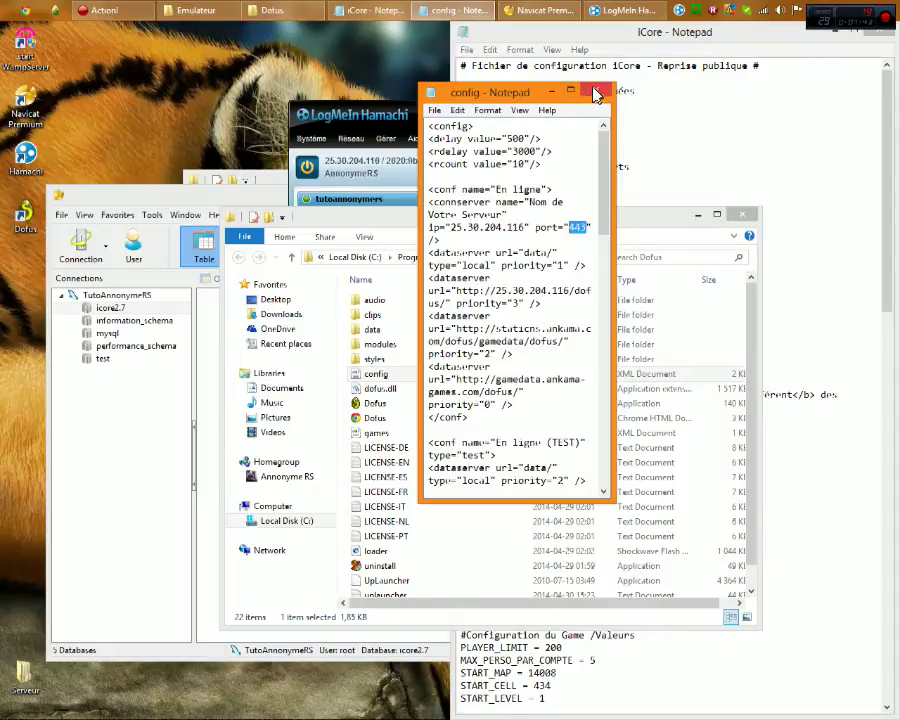
{"action": "left_click_drag", "start_coordinate": [530, 92], "coordinate": [401, 107]}
{"action": "left_click", "coordinate": [567, 141]}
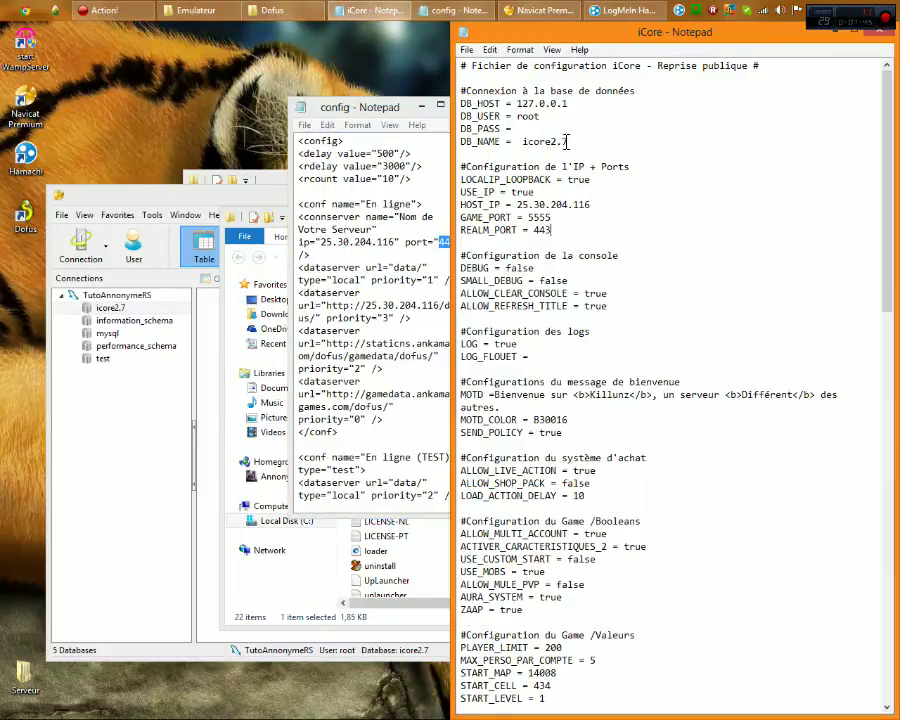
{"action": "left_click_drag", "start_coordinate": [393, 110], "coordinate": [348, 114]}
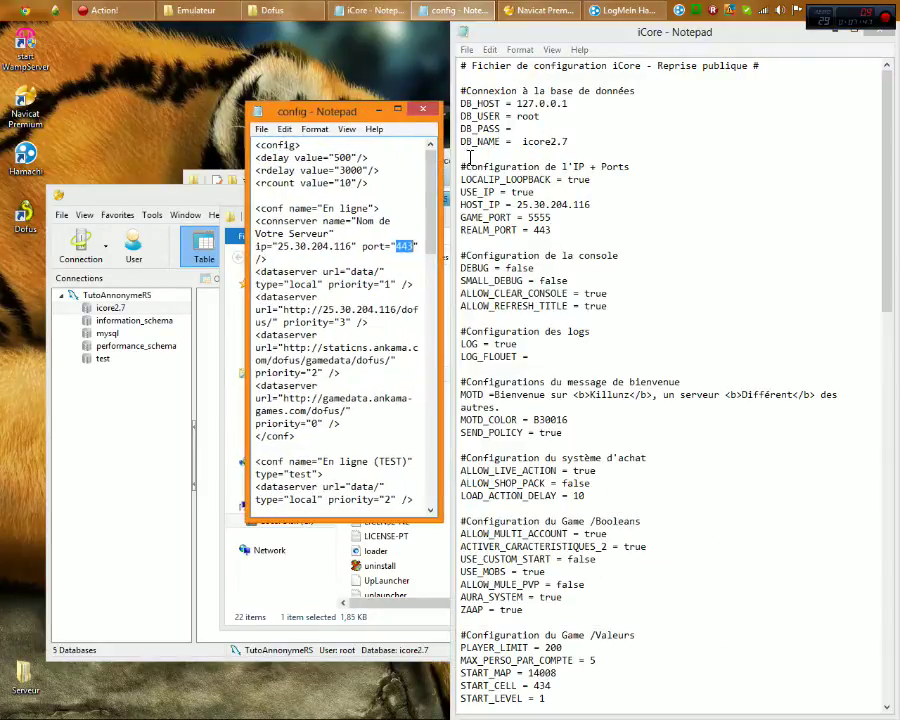
{"action": "left_click", "coordinate": [422, 109]}
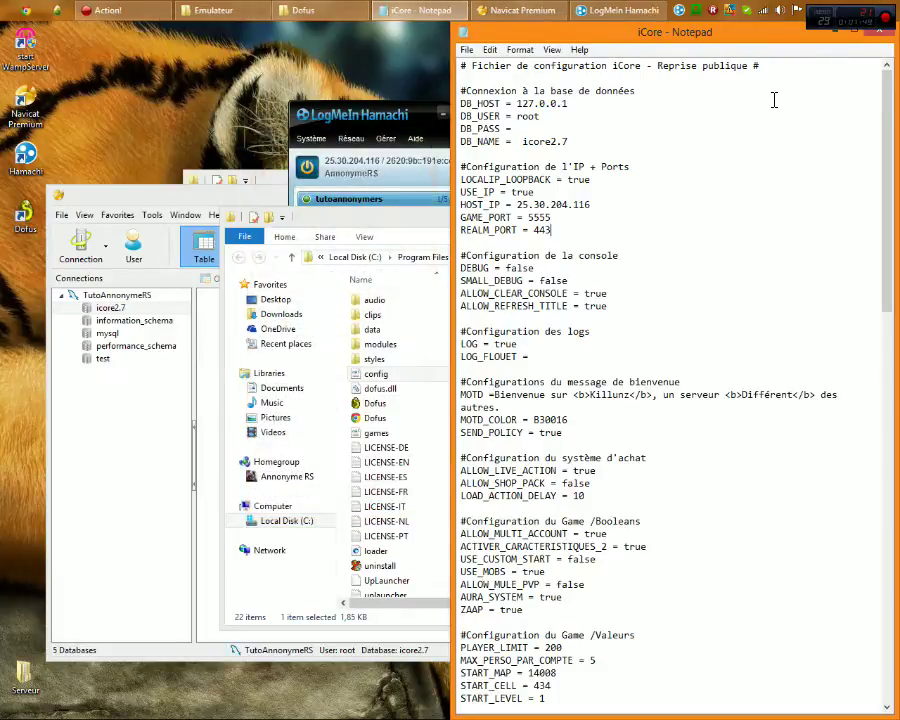
Save and close iCore.txt, dismissing an incoming-call popup on the way
{"action": "left_click", "coordinate": [880, 36]}
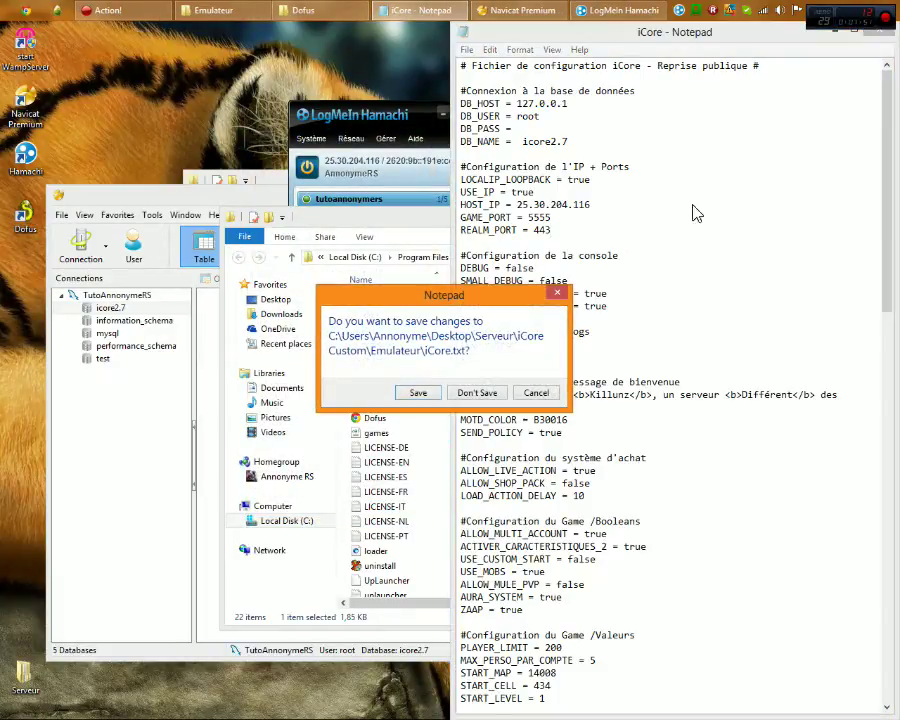
{"action": "left_click", "coordinate": [449, 393]}
{"action": "left_click", "coordinate": [428, 396]}
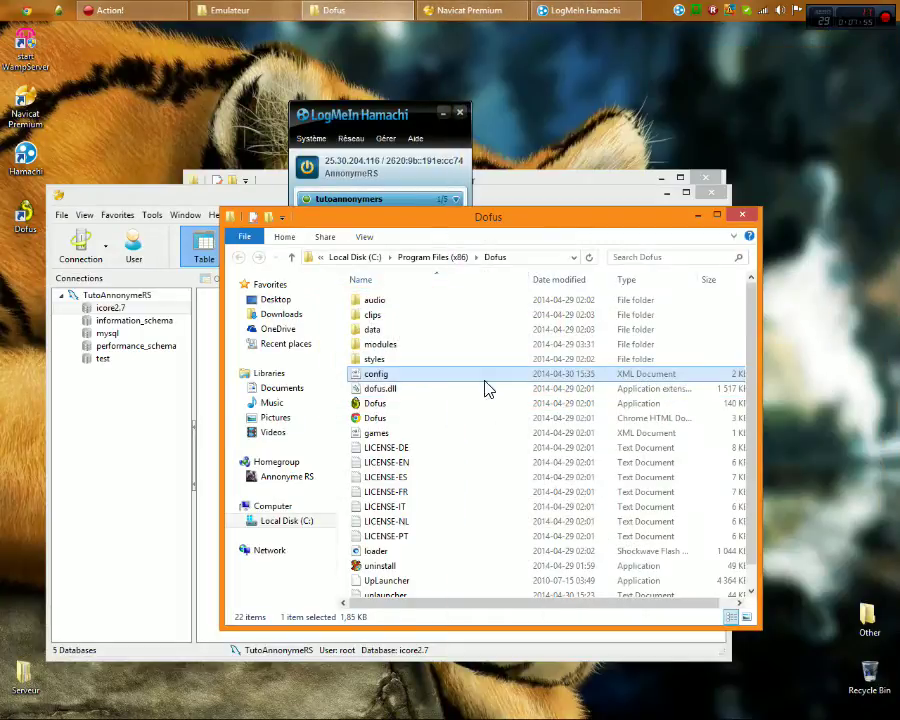
Close the Dofus folder window, Navicat and Hamachi
{"action": "left_click_drag", "start_coordinate": [624, 220], "coordinate": [570, 204]}
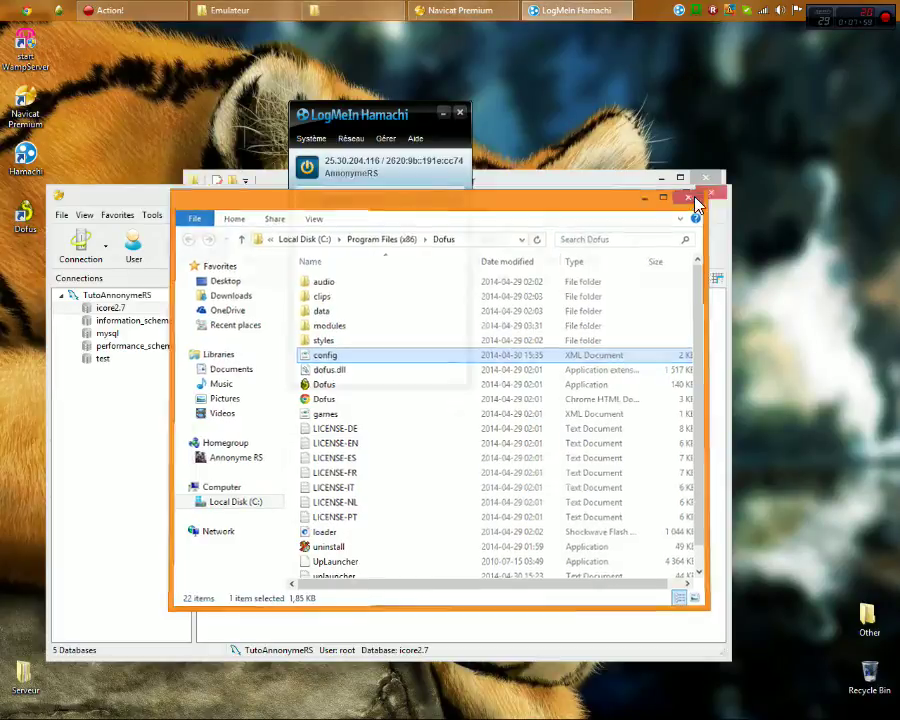
{"action": "left_click", "coordinate": [709, 200]}
{"action": "mouse_move", "coordinate": [200, 200]}
{"action": "left_mouse_down"}
{"action": "mouse_move", "coordinate": [354, 181]}
{"action": "mouse_move", "coordinate": [197, 177]}
{"action": "left_mouse_up"}
{"action": "left_click", "coordinate": [706, 172]}
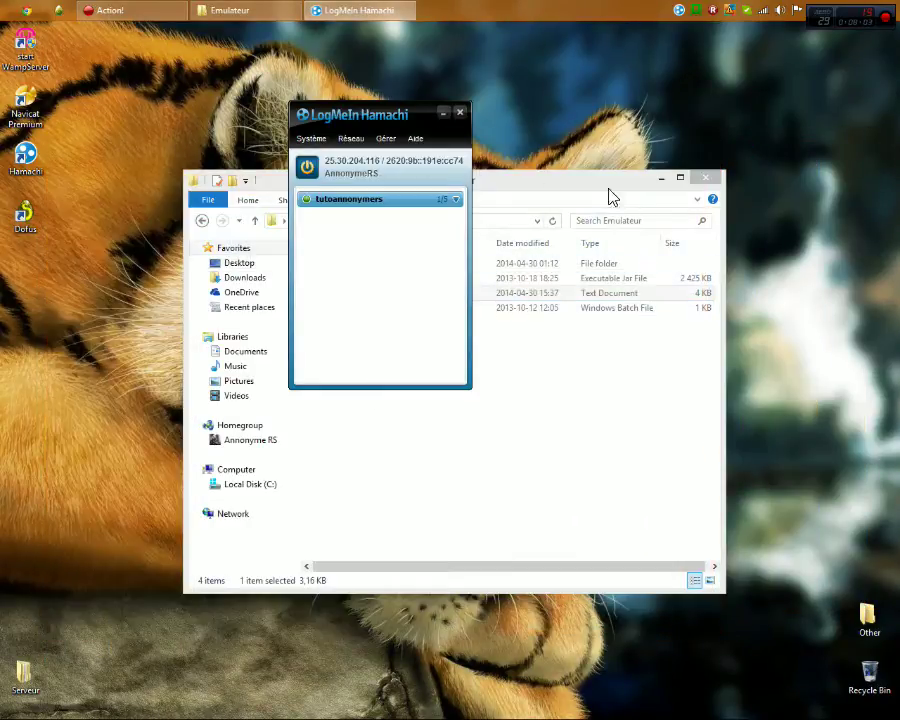
{"action": "left_click", "coordinate": [459, 115]}
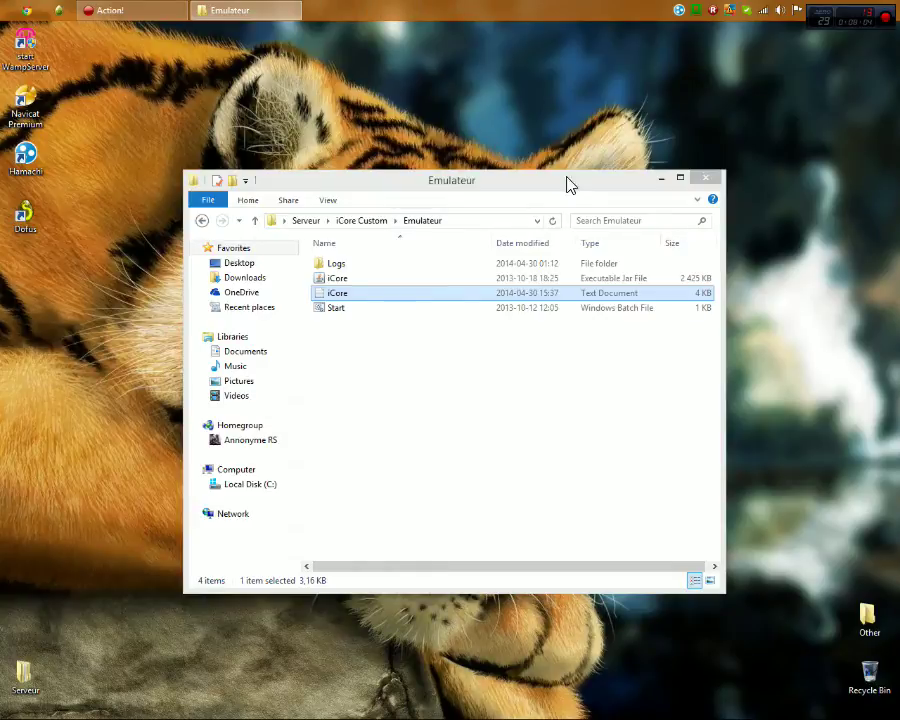
Launch iCore via Start.bat in the Emulateur folder and move its loading console to the lower right
{"action": "left_click", "coordinate": [344, 313]}
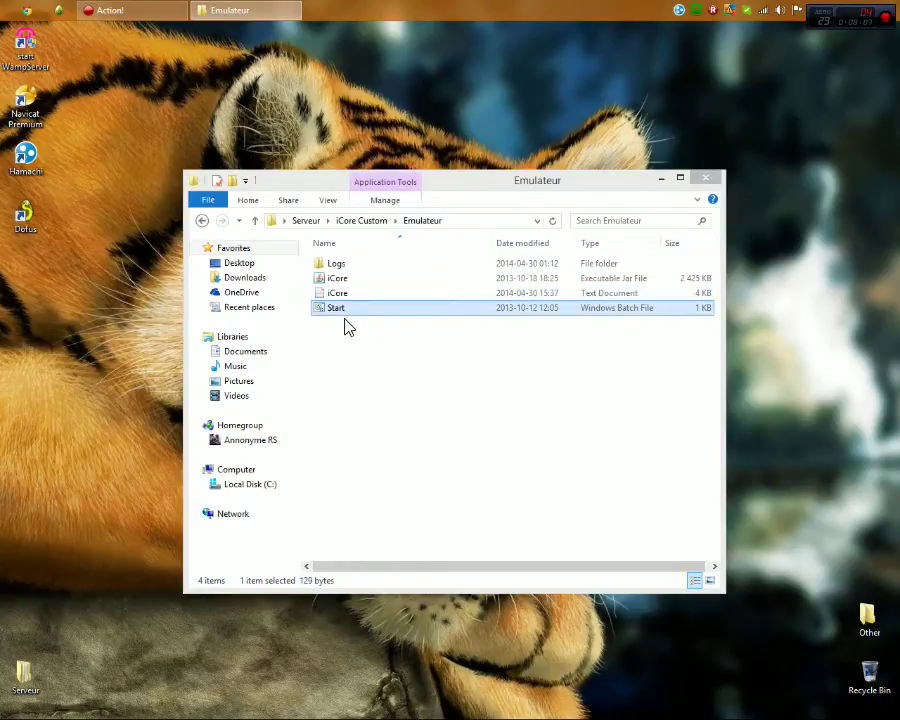
{"action": "double_click", "coordinate": [337, 308]}
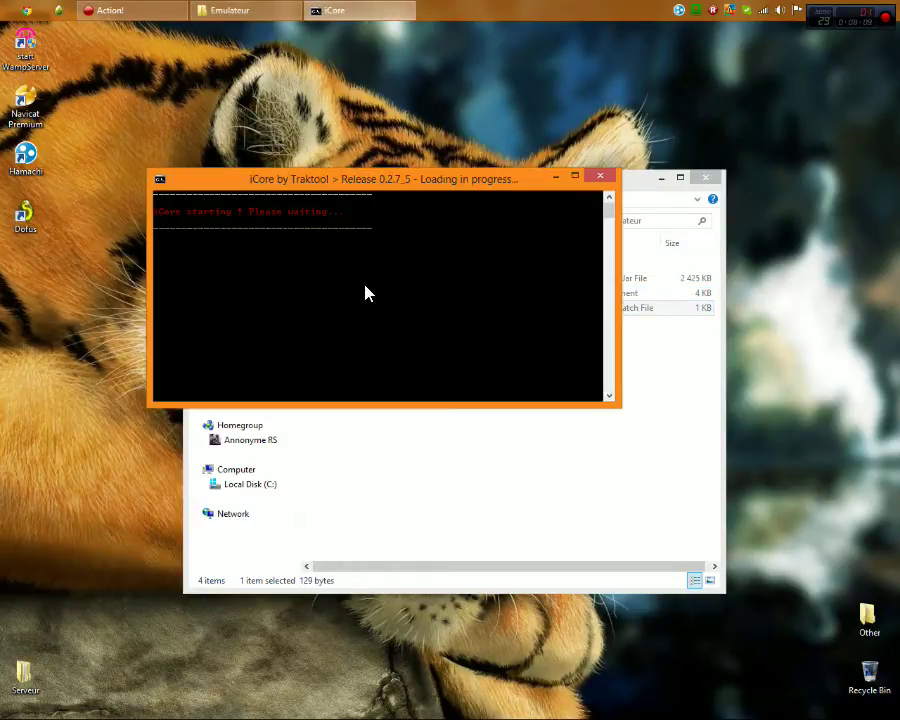
{"action": "left_click_drag", "start_coordinate": [338, 186], "coordinate": [565, 430]}
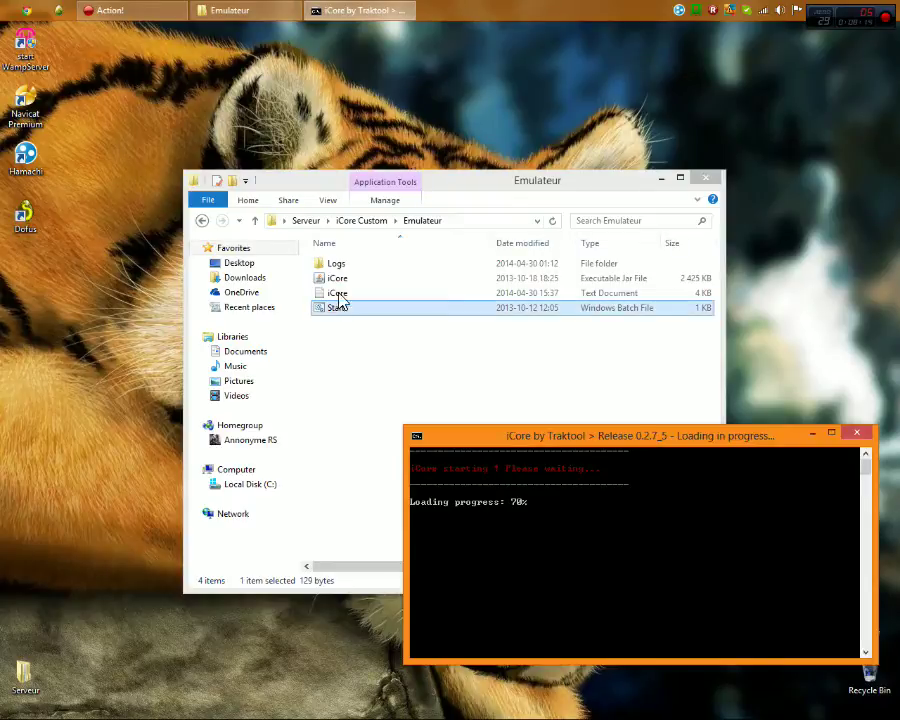
{"action": "left_click_drag", "start_coordinate": [527, 443], "coordinate": [395, 383]}
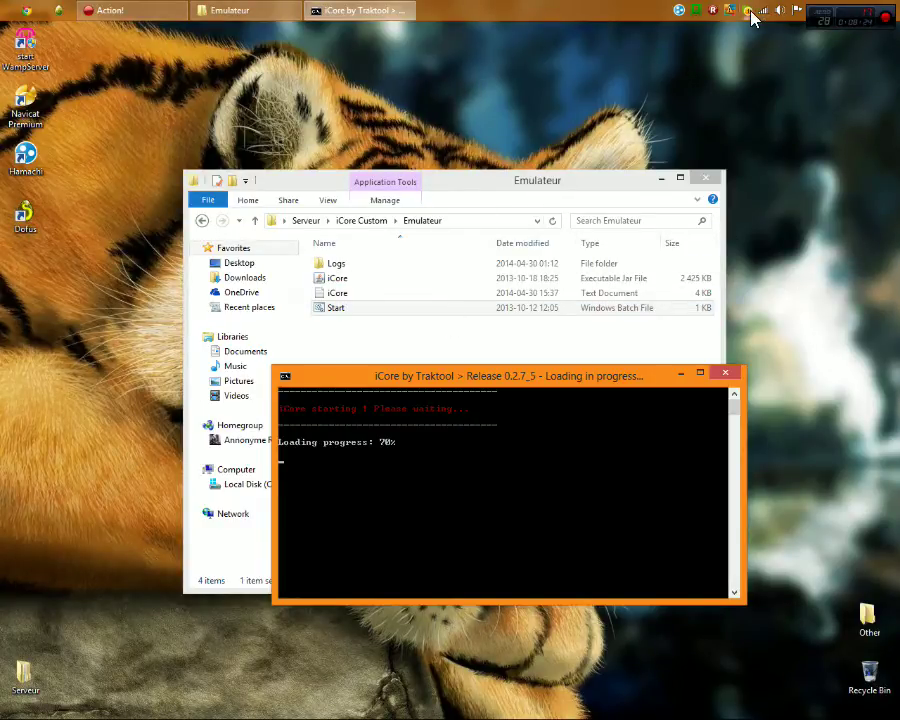
{"action": "left_click_drag", "start_coordinate": [403, 380], "coordinate": [546, 486]}
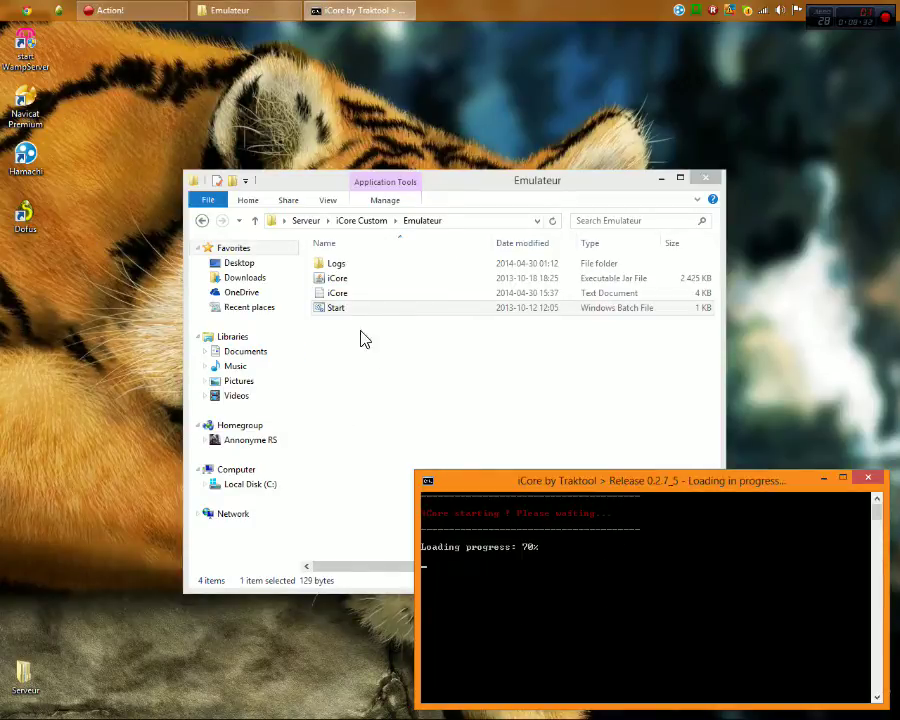
{"action": "left_click_drag", "start_coordinate": [577, 490], "coordinate": [554, 467]}
Open the display settings through the desktop's personalization options, then close them
{"action": "right_click", "coordinate": [263, 131]}
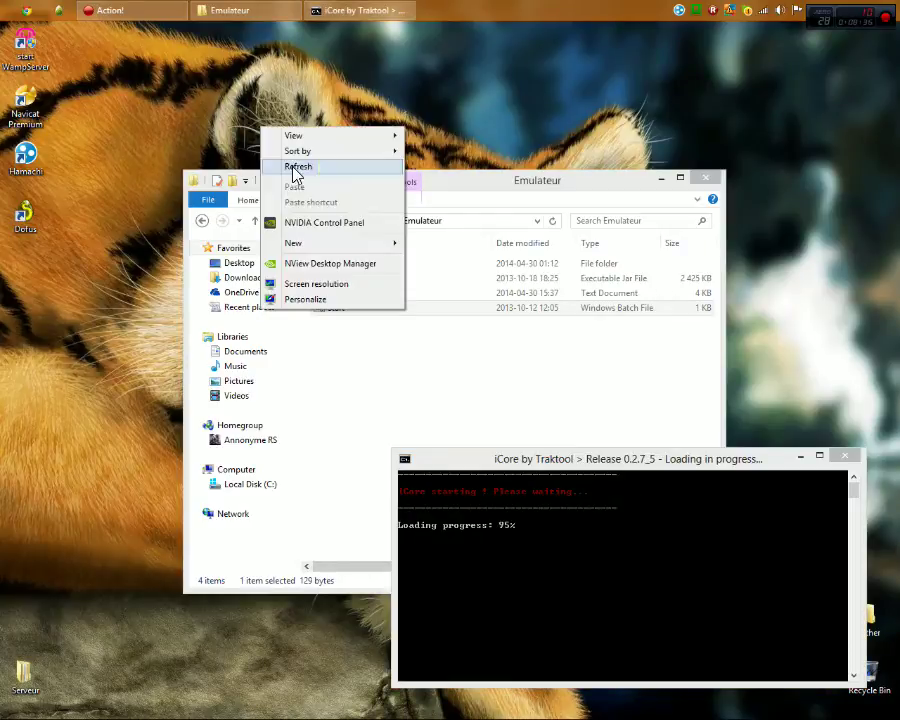
{"action": "left_click", "coordinate": [298, 300]}
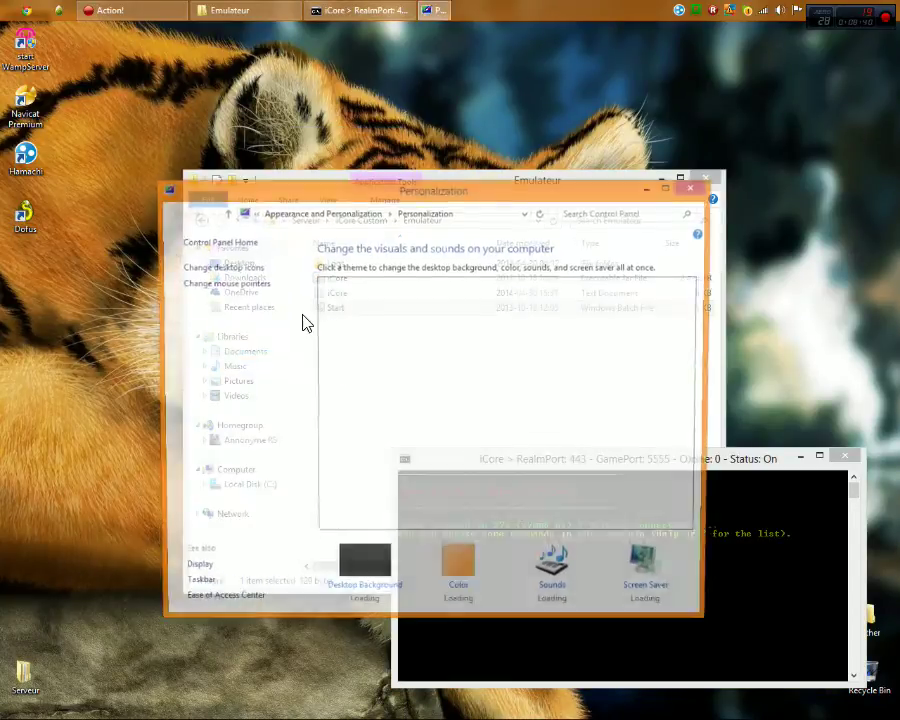
{"action": "left_click", "coordinate": [195, 574]}
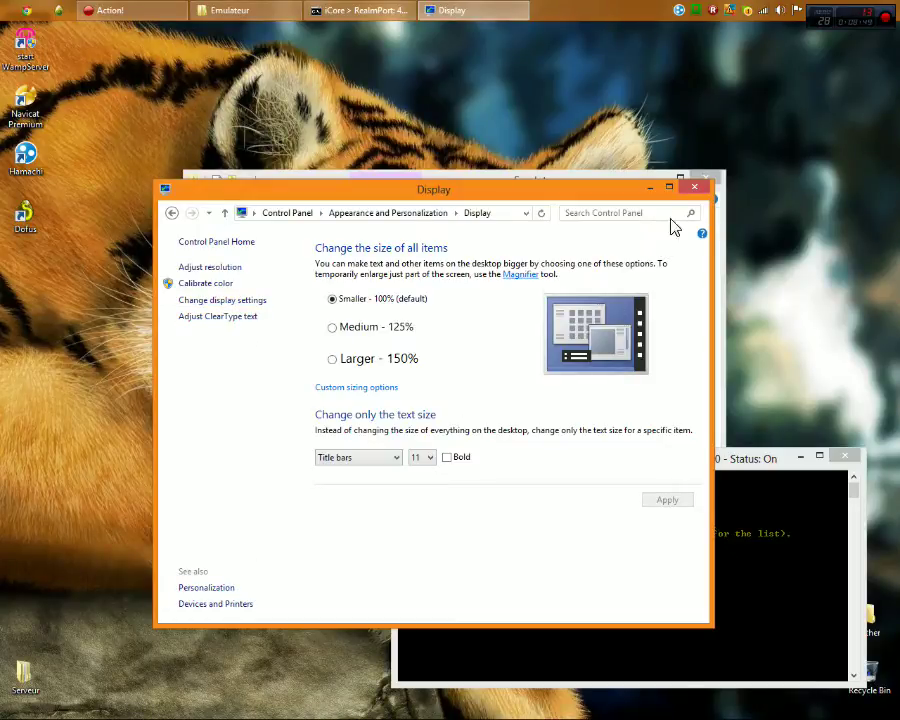
{"action": "left_click", "coordinate": [695, 188]}
Go through Control Panel > System and Security to Power Options
{"action": "mouse_move", "coordinate": [870, 200]}
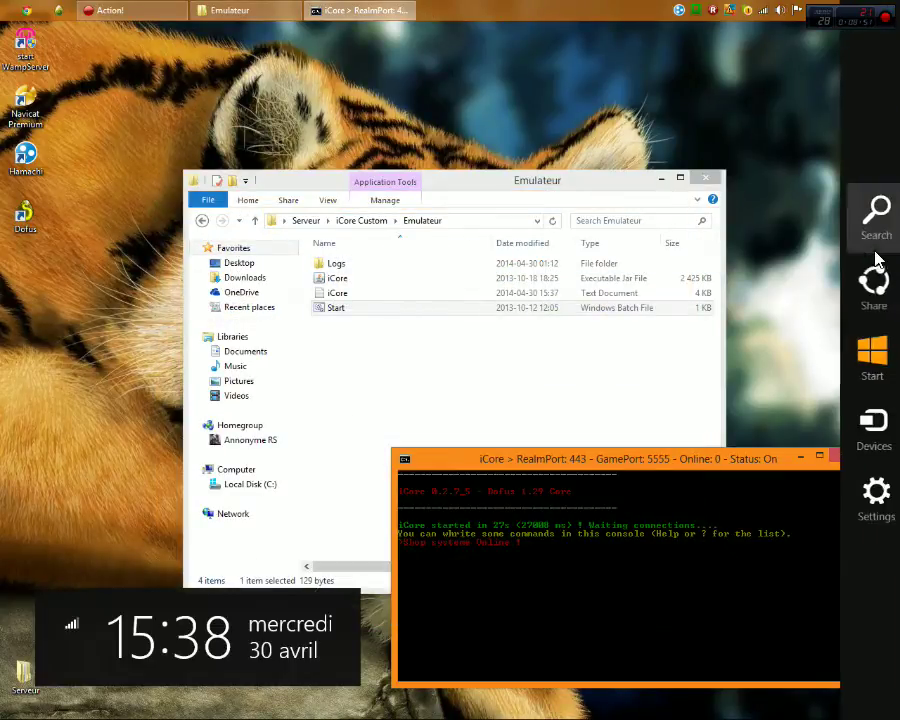
{"action": "left_click", "coordinate": [869, 495]}
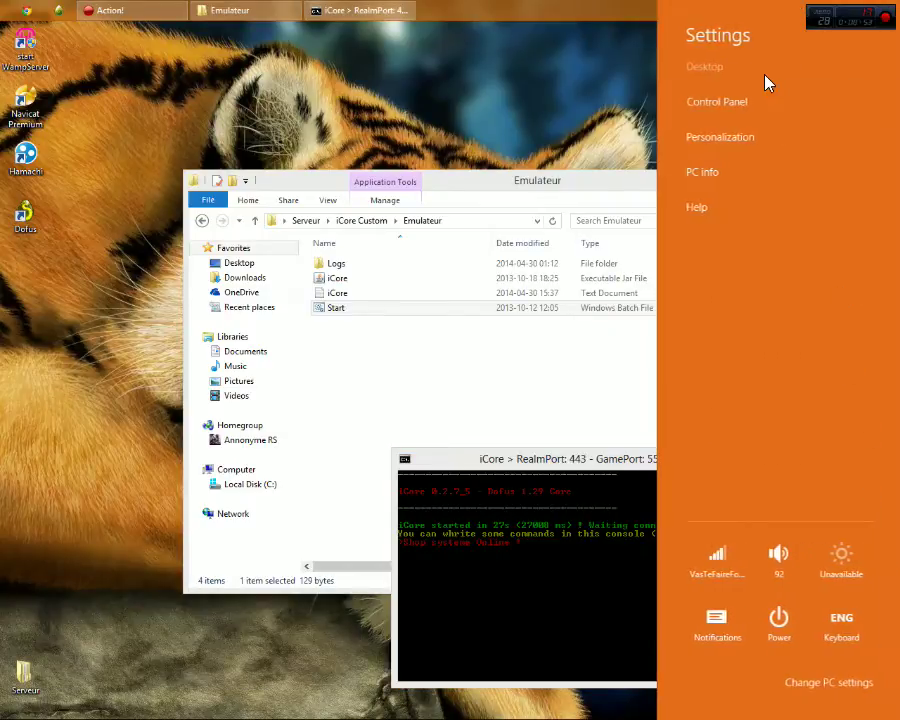
{"action": "left_click", "coordinate": [744, 104]}
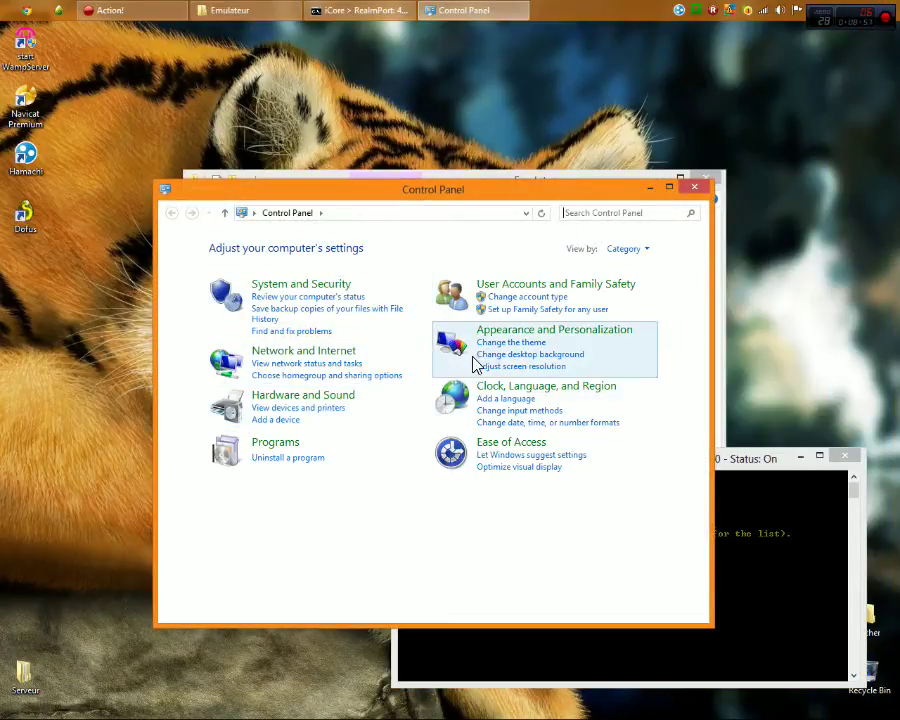
{"action": "left_click", "coordinate": [288, 286]}
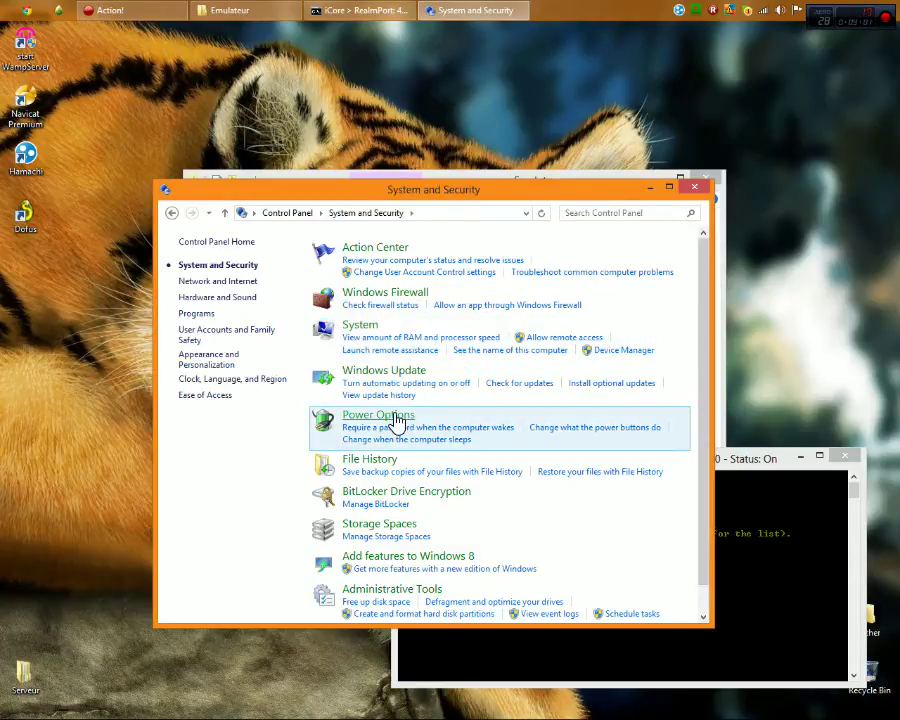
{"action": "left_click", "coordinate": [397, 418]}
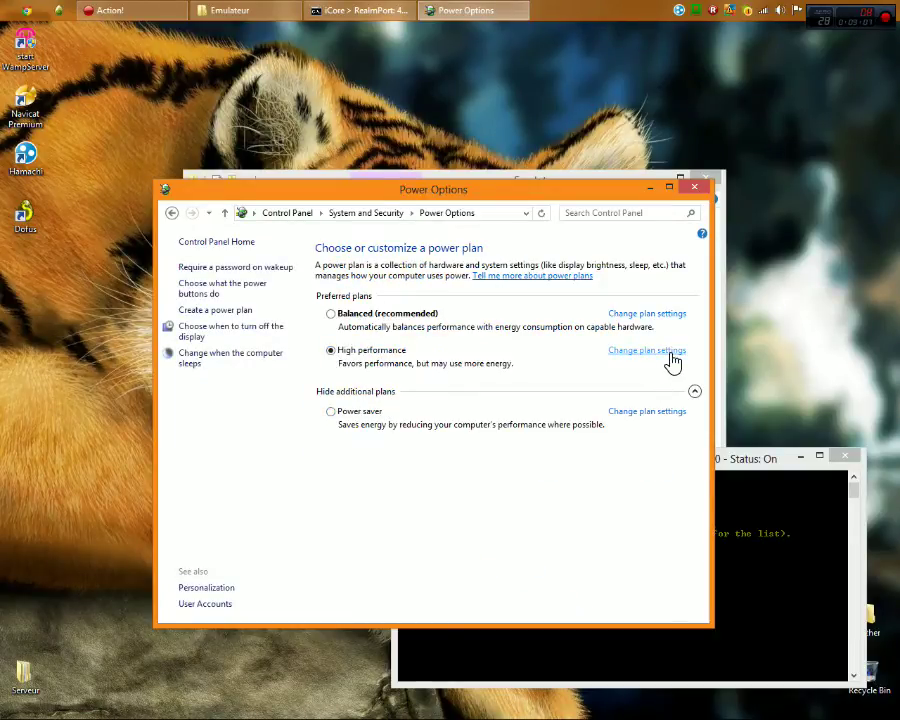
Set High performance display turn-off and computer sleep to Never, save, and close Power Options
{"action": "left_click", "coordinate": [668, 353]}
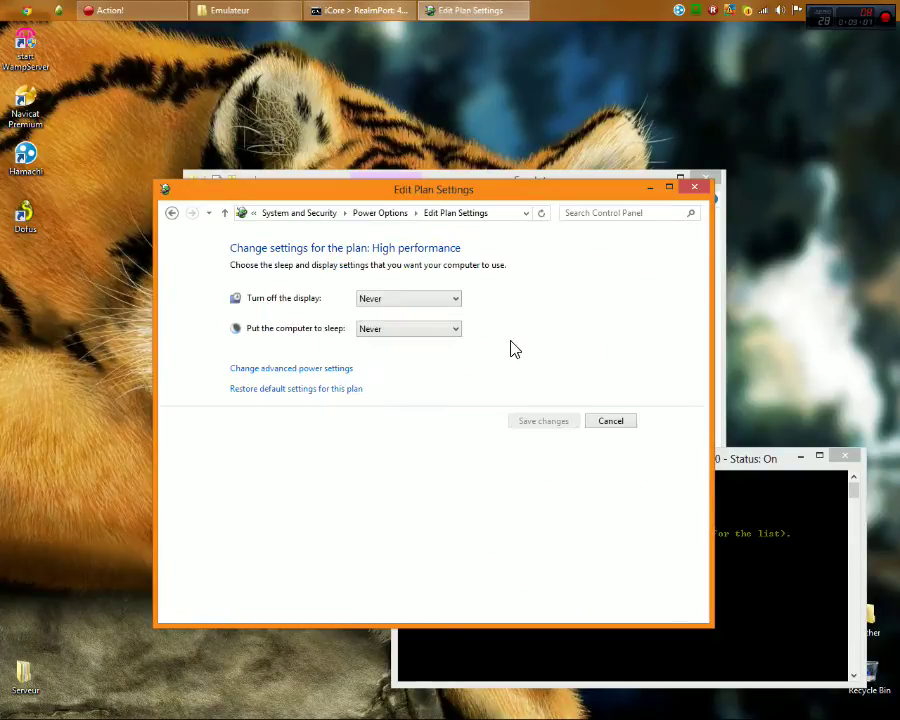
{"action": "left_click", "coordinate": [400, 300]}
{"action": "left_click", "coordinate": [395, 478]}
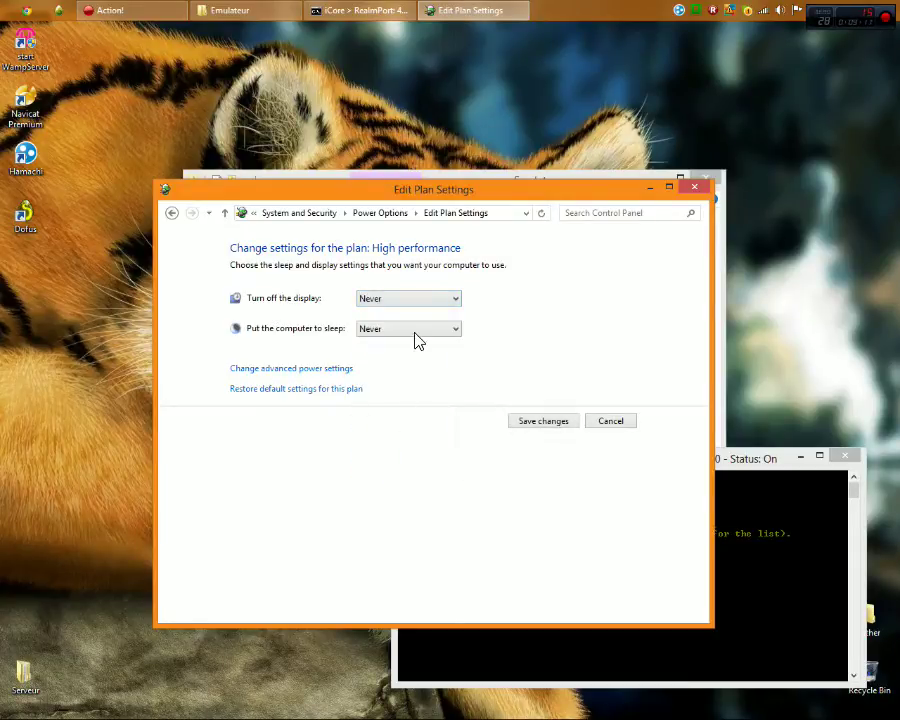
{"action": "left_click", "coordinate": [414, 331]}
{"action": "left_click", "coordinate": [392, 502]}
{"action": "left_click", "coordinate": [540, 421]}
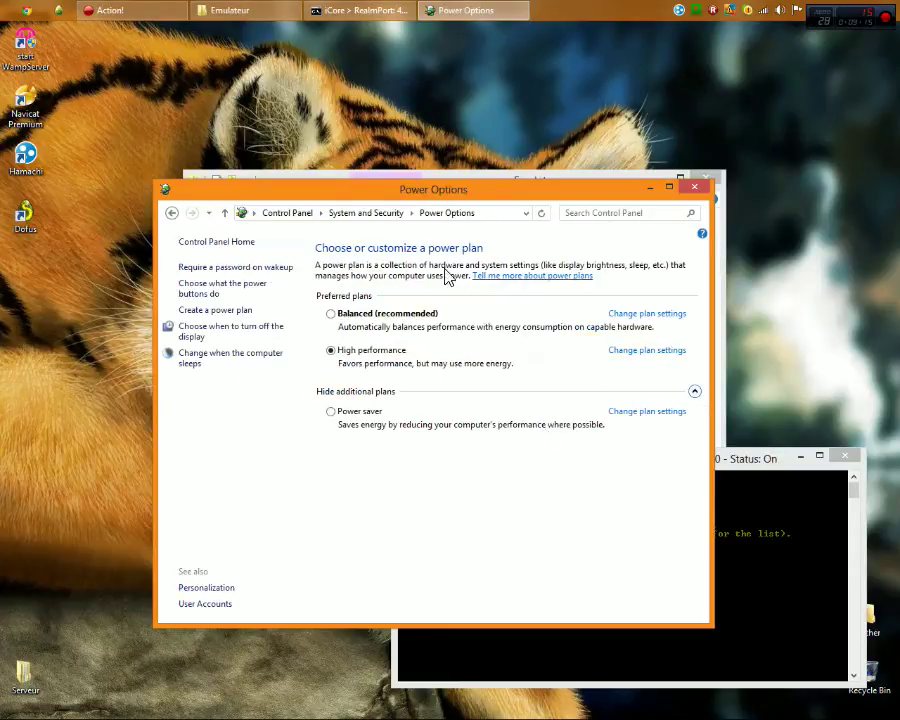
{"action": "left_click", "coordinate": [697, 188]}
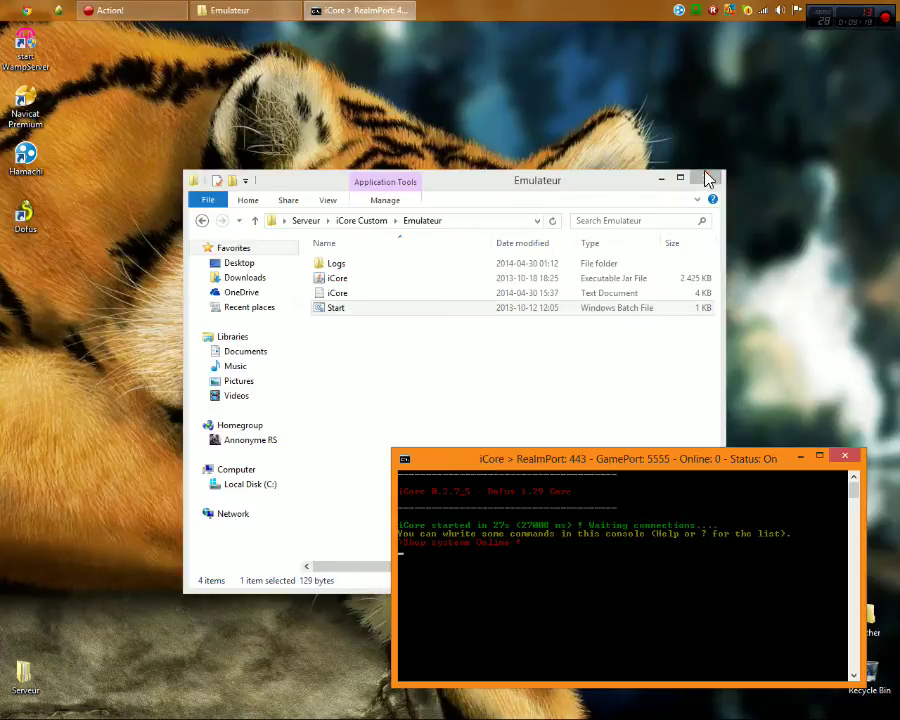
Close the Emulateur folder window and reposition the iCore server console
{"action": "left_click_drag", "start_coordinate": [538, 190], "coordinate": [483, 94]}
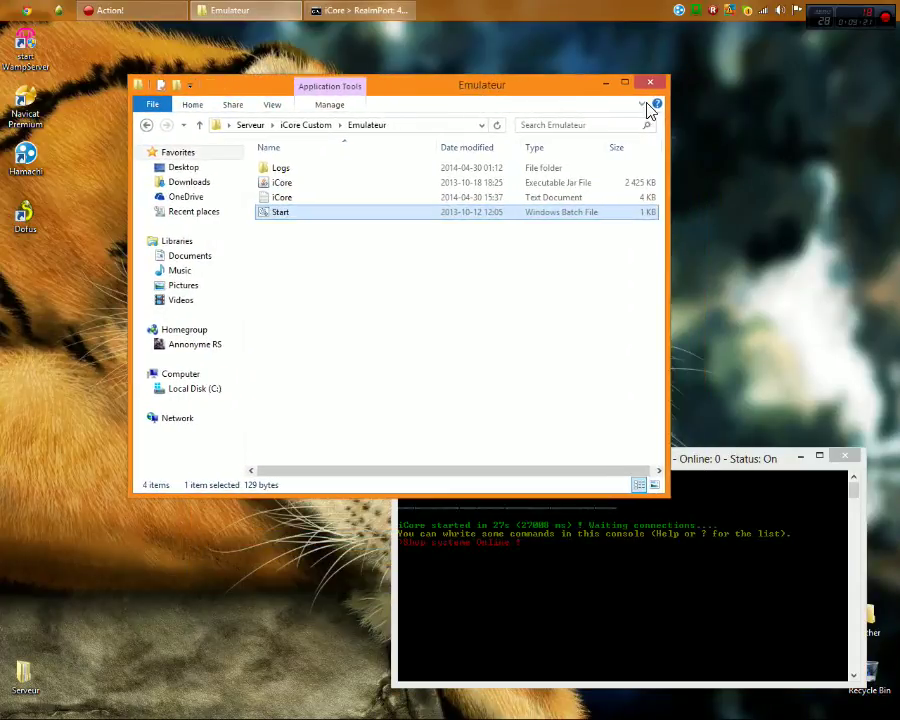
{"action": "left_click", "coordinate": [660, 84]}
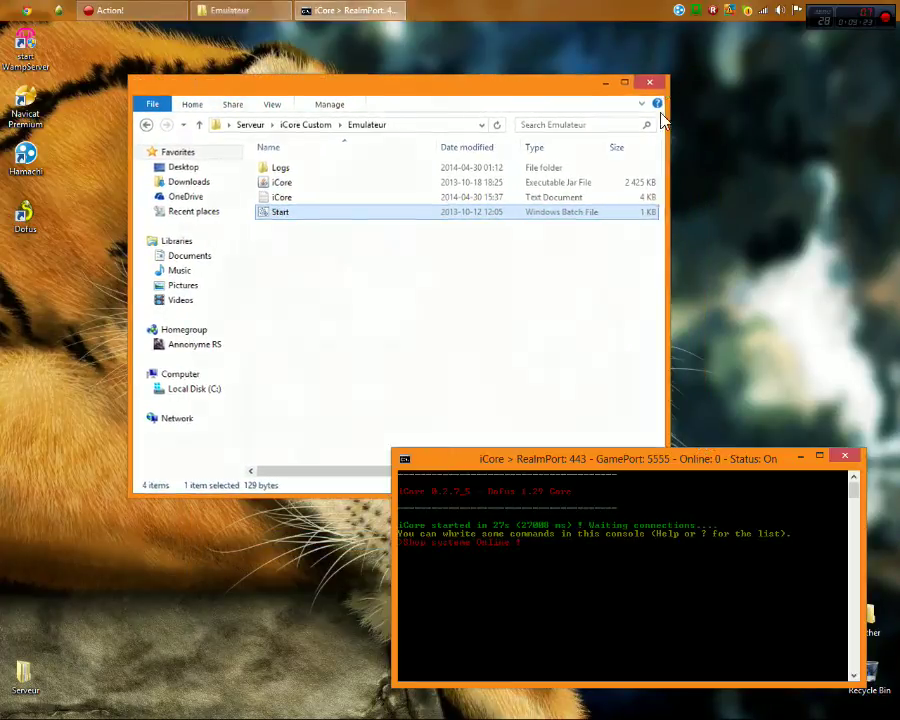
{"action": "left_click_drag", "start_coordinate": [683, 467], "coordinate": [660, 481]}
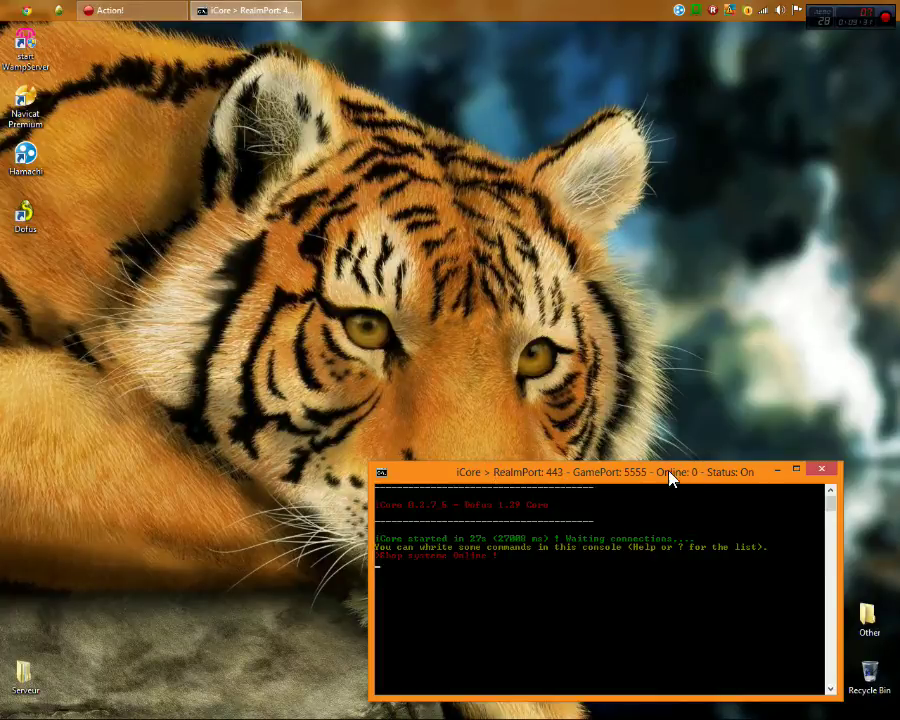
{"action": "left_click_drag", "start_coordinate": [660, 481], "coordinate": [733, 485]}
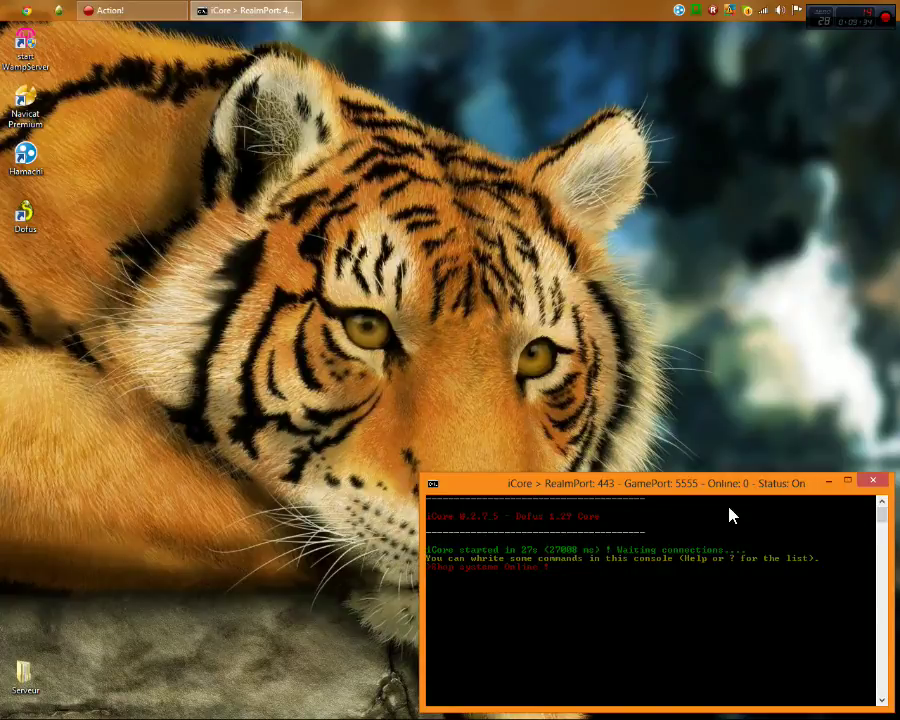
Launch the Dofus client, confirm the startup server configuration, and reposition its window
{"action": "right_click", "coordinate": [24, 216]}
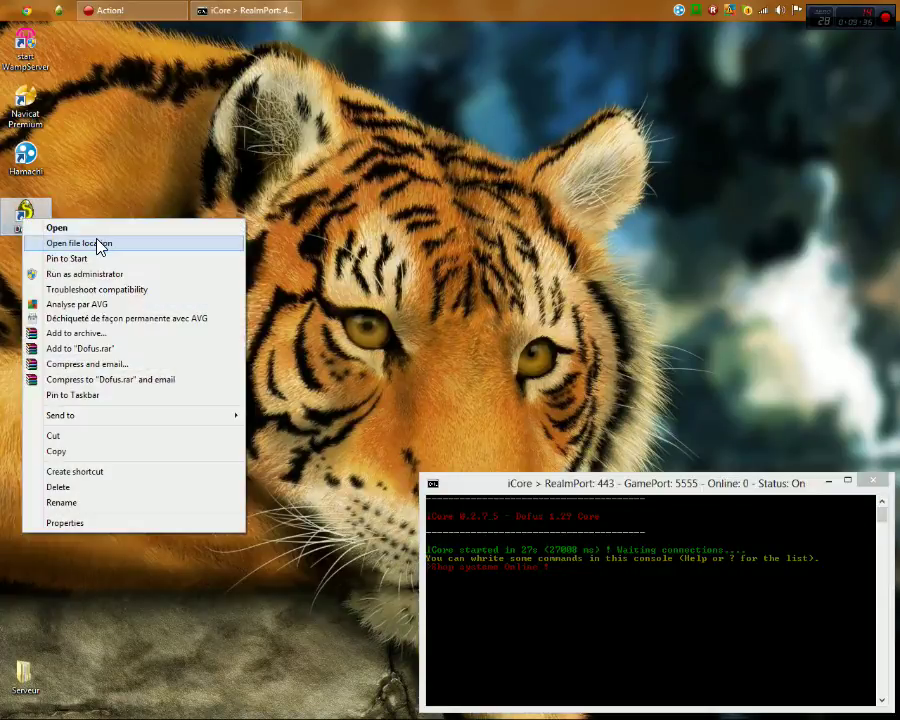
{"action": "left_click", "coordinate": [15, 225]}
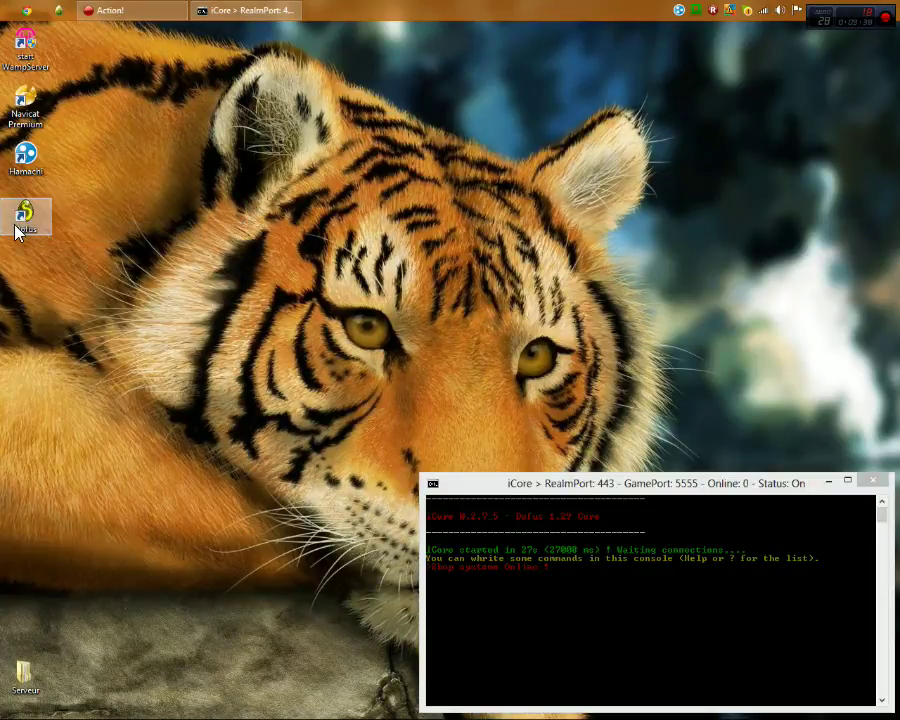
{"action": "double_click", "coordinate": [15, 230]}
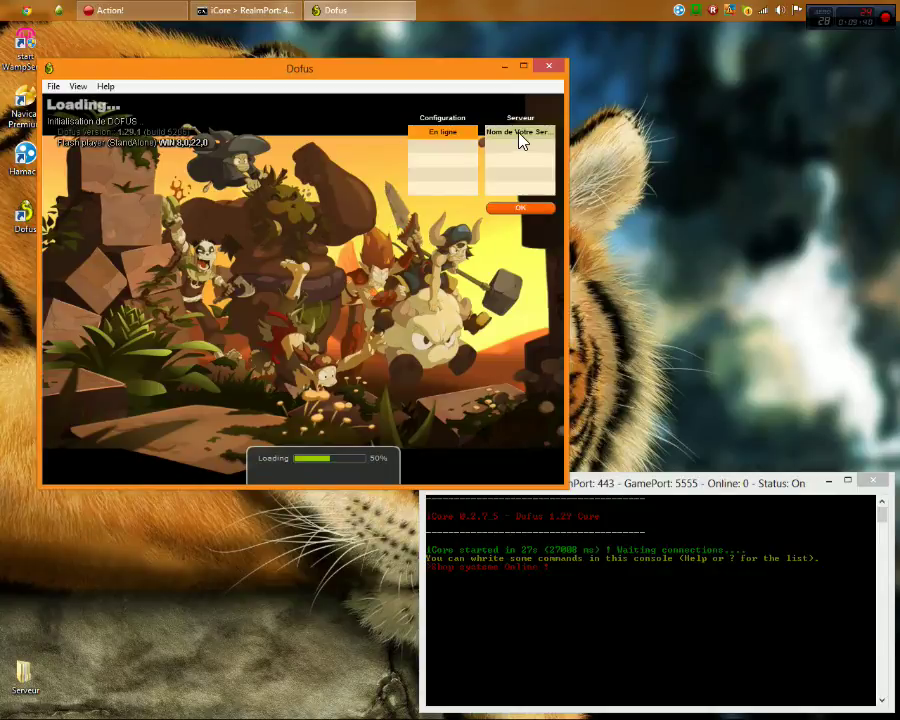
{"action": "left_click", "coordinate": [519, 209]}
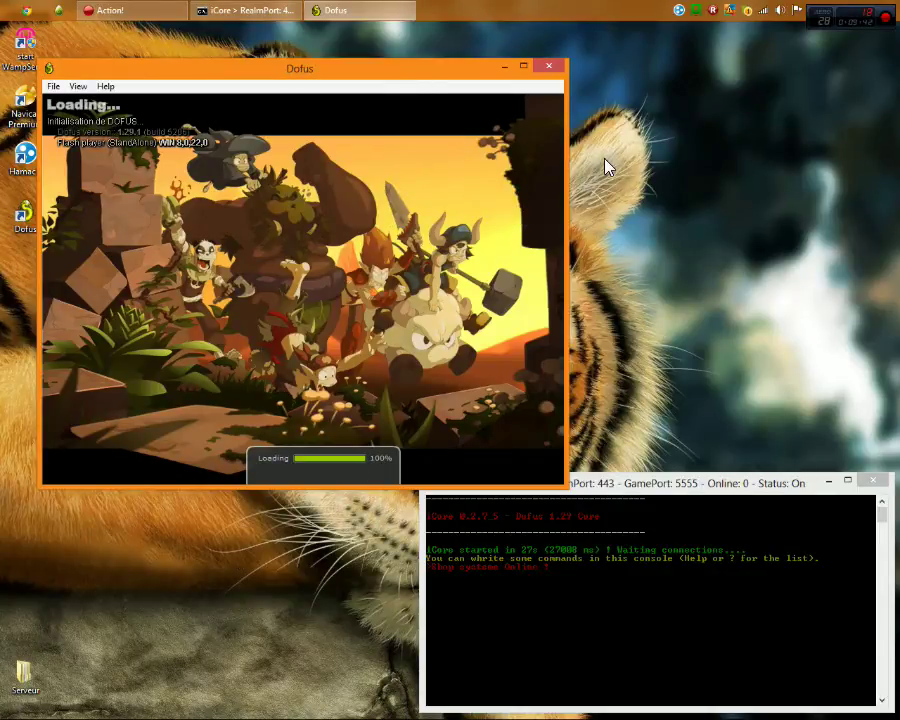
{"action": "left_click_drag", "start_coordinate": [270, 76], "coordinate": [380, 97]}
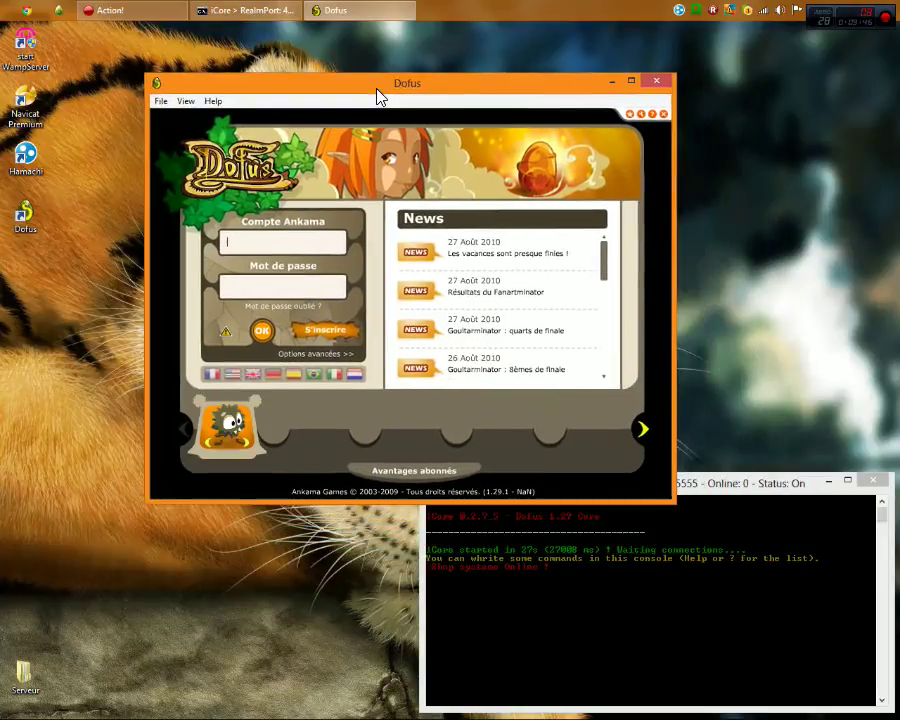
Log in with the account credentials and join the Jiva server via automatic server selection
{"action": "left_click", "coordinate": [285, 242]}
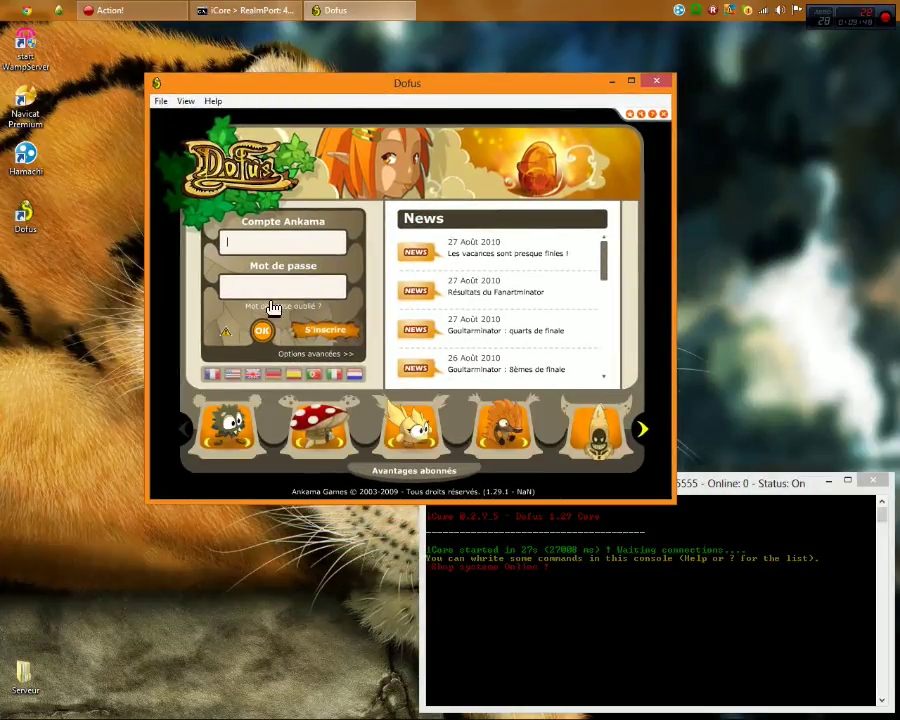
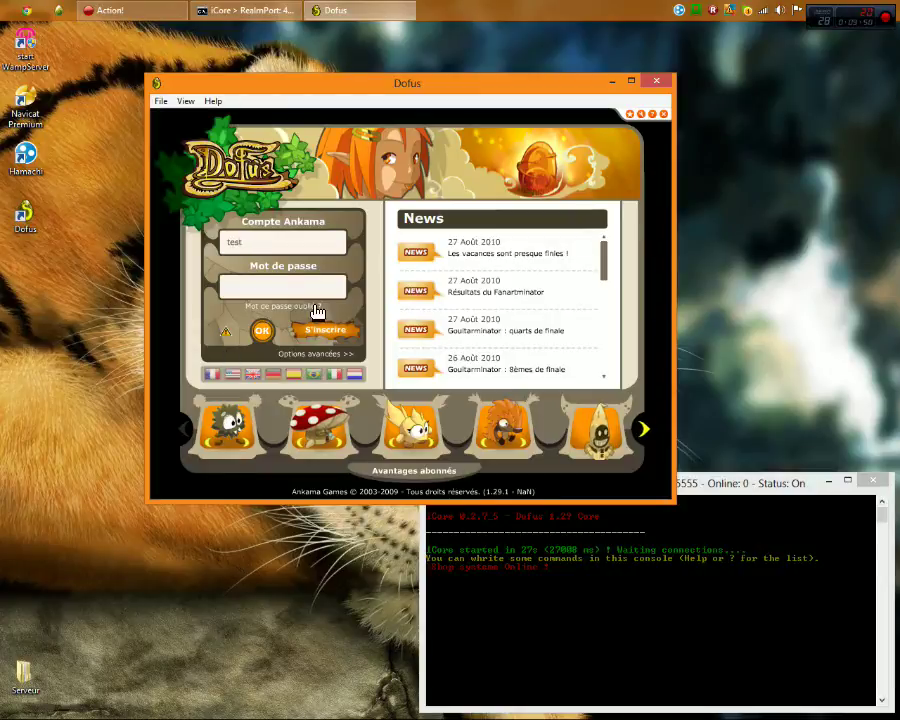
{"action": "left_click", "coordinate": [281, 285]}
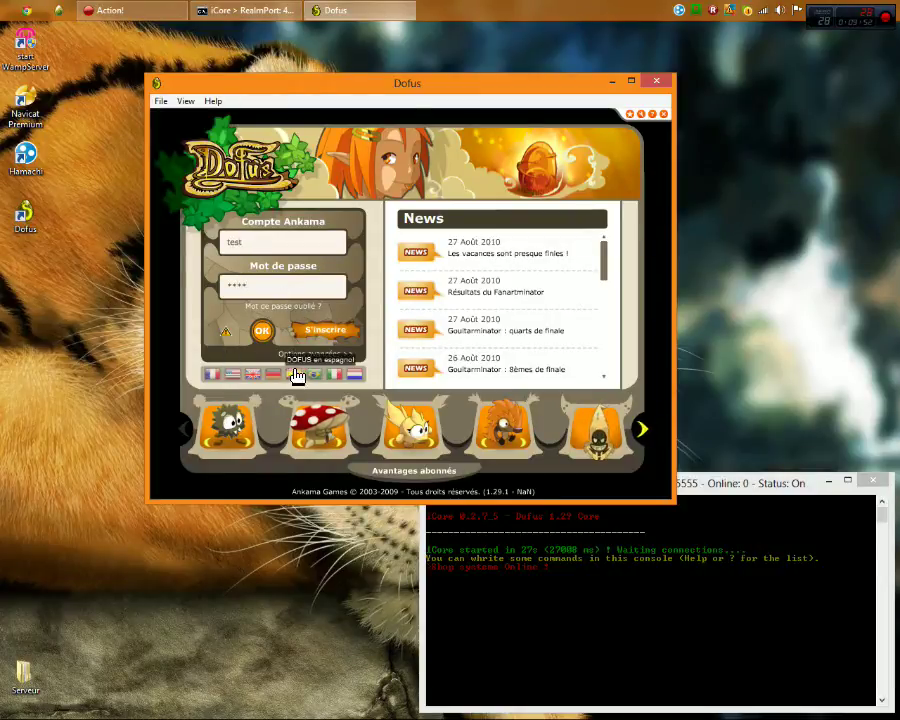
{"action": "left_click", "coordinate": [264, 342]}
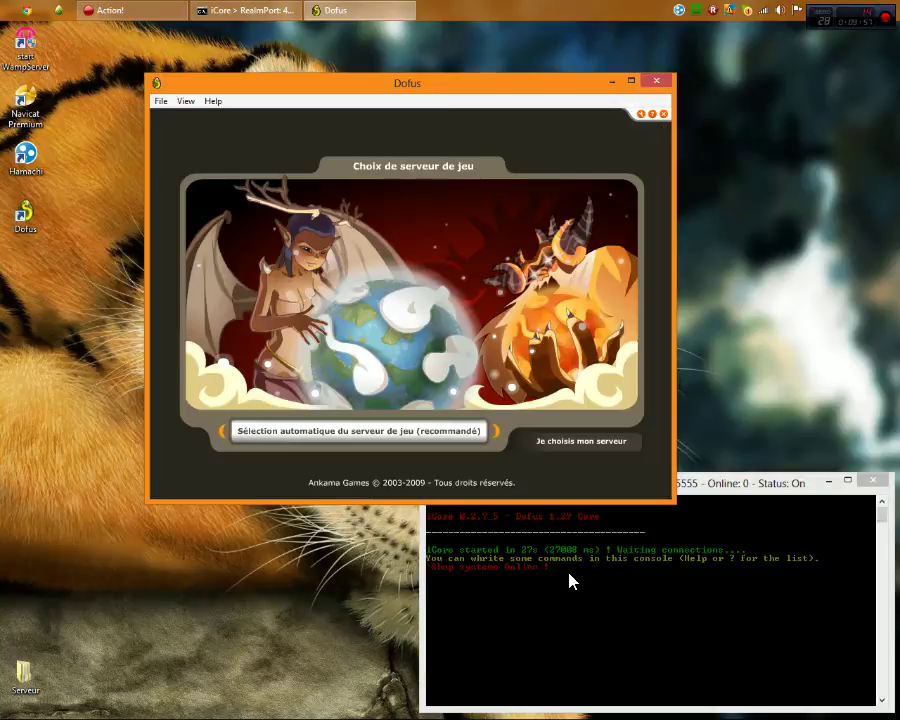
{"action": "left_click", "coordinate": [368, 432]}
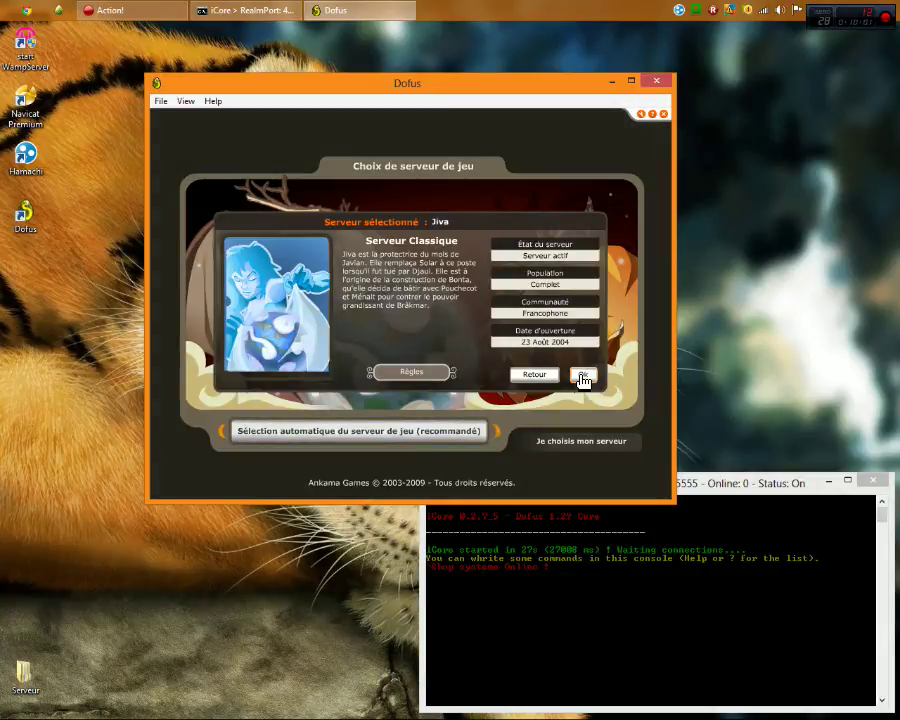
{"action": "left_click", "coordinate": [583, 376]}
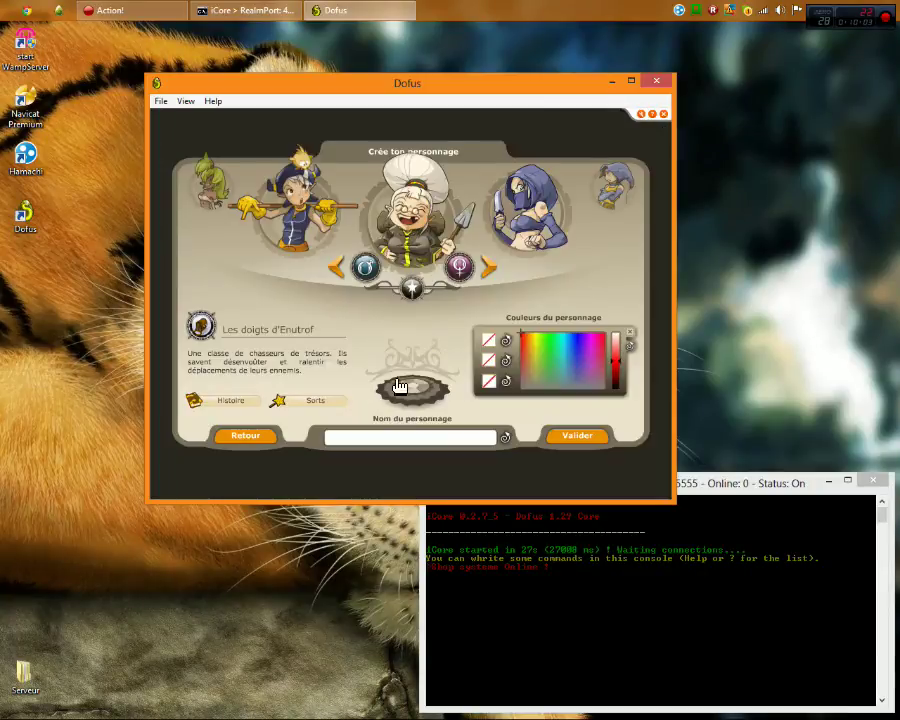
Set the character's first three colours to black and dark tones
{"action": "mouse_move", "coordinate": [613, 382]}
{"action": "left_mouse_down"}
{"action": "mouse_move", "coordinate": [619, 418]}
{"action": "mouse_move", "coordinate": [616, 388]}
{"action": "left_mouse_up"}
{"action": "left_click", "coordinate": [619, 387]}
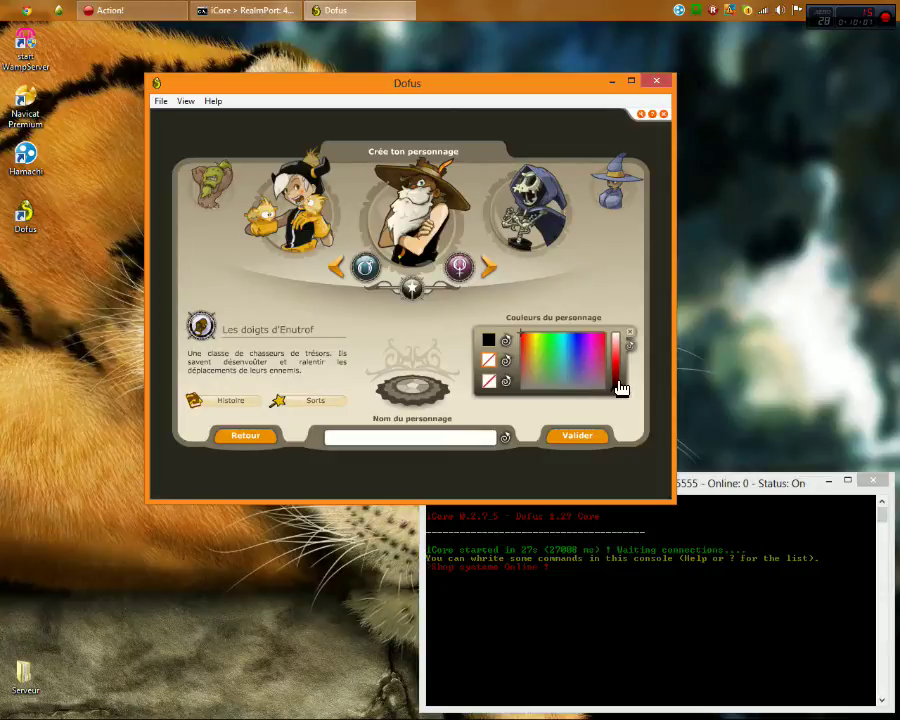
{"action": "left_click_drag", "start_coordinate": [598, 388], "coordinate": [622, 422]}
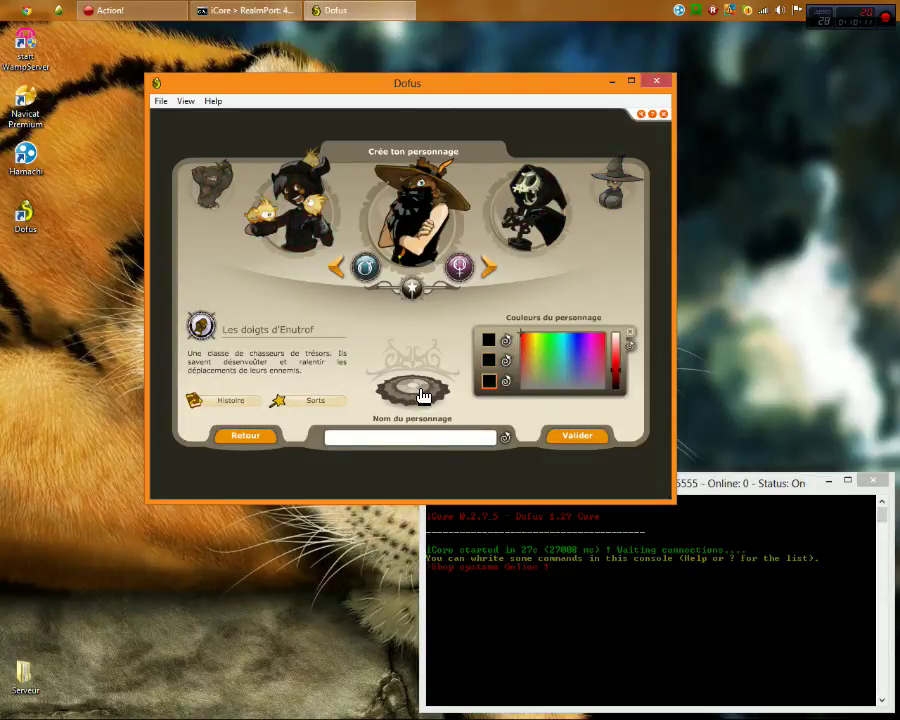
Open the Dofus install folder from the shortcut, close it again, and move the Dofus window
{"action": "mouse_move", "coordinate": [20, 213]}
{"action": "left_mouse_down"}
{"action": "mouse_move", "coordinate": [74, 238]}
{"action": "mouse_move", "coordinate": [47, 225]}
{"action": "mouse_move", "coordinate": [14, 236]}
{"action": "left_mouse_up"}
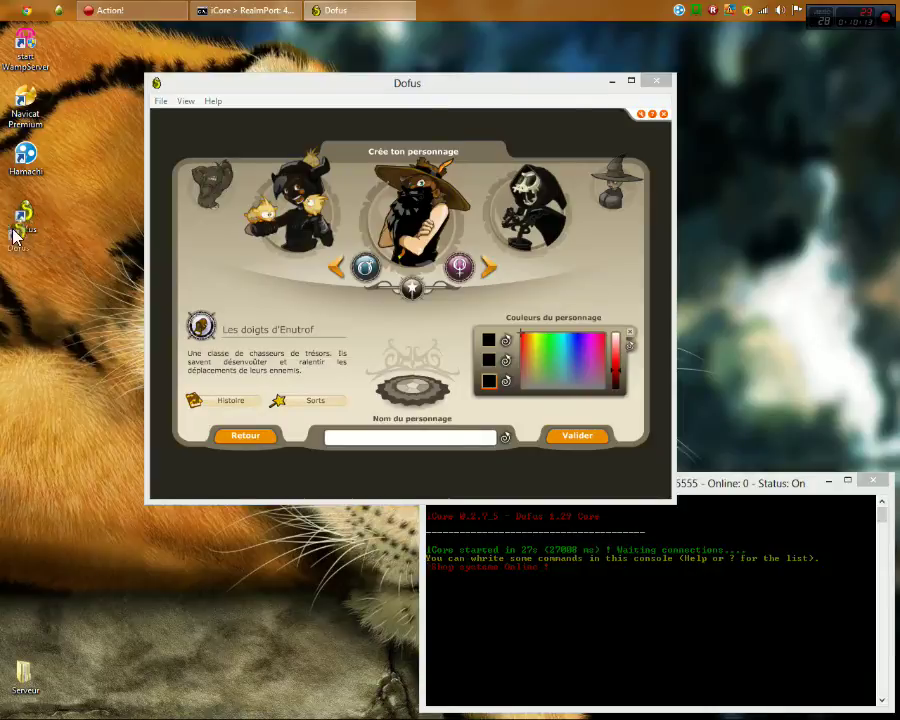
{"action": "right_click", "coordinate": [26, 207]}
{"action": "left_click", "coordinate": [80, 233]}
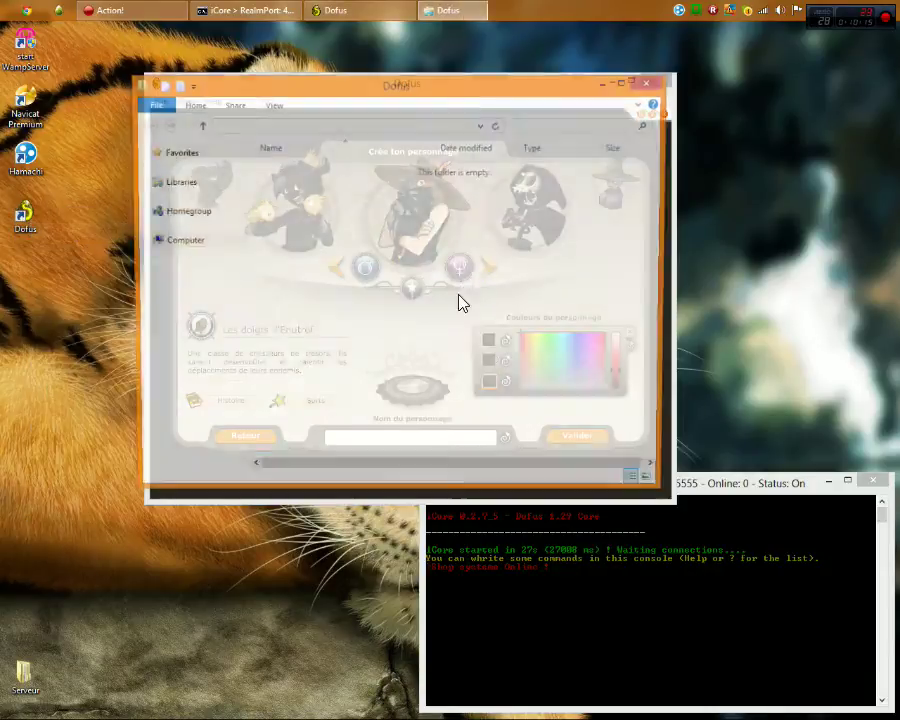
{"action": "left_click", "coordinate": [651, 82]}
{"action": "left_click_drag", "start_coordinate": [398, 90], "coordinate": [352, 124]}
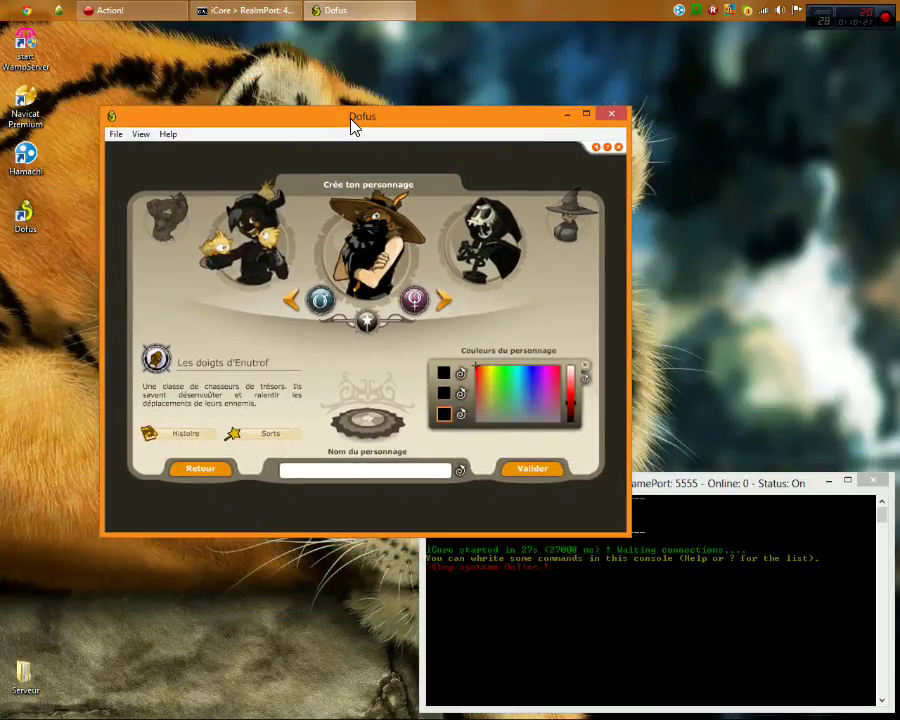
Rotate through the classes Sram and Xélor to Pandawa, then close the Dofus client
{"action": "left_click", "coordinate": [524, 238]}
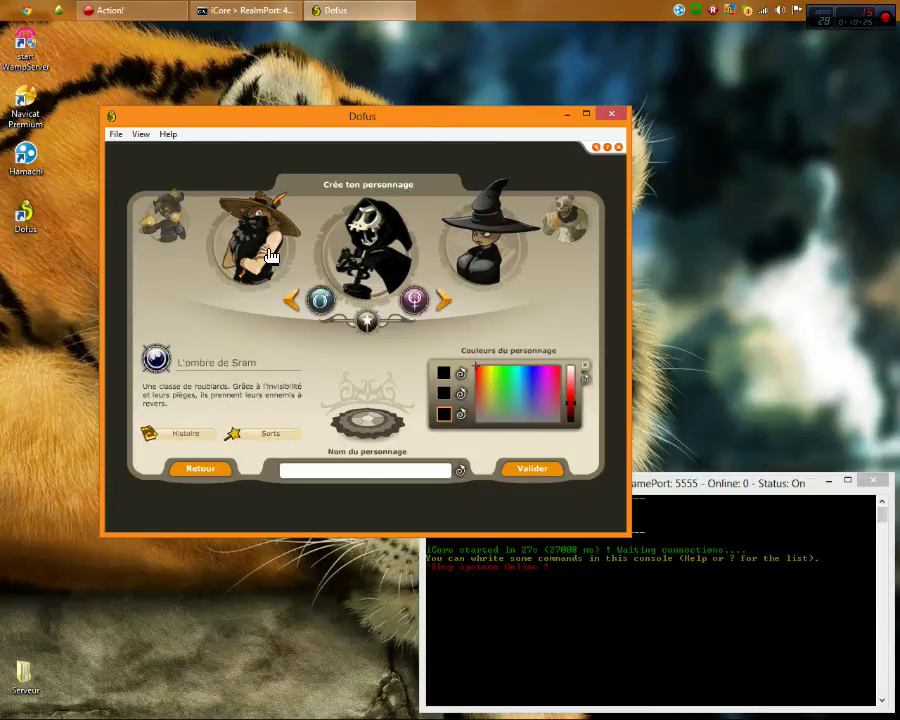
{"action": "left_click", "coordinate": [460, 260]}
{"action": "left_click", "coordinate": [418, 248]}
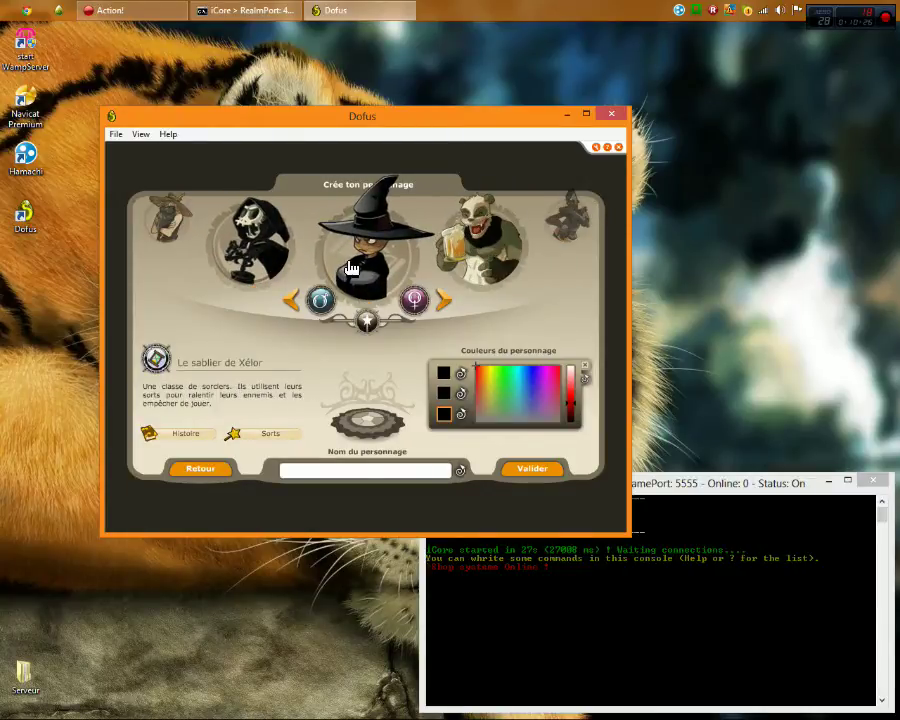
{"action": "left_click", "coordinate": [468, 265]}
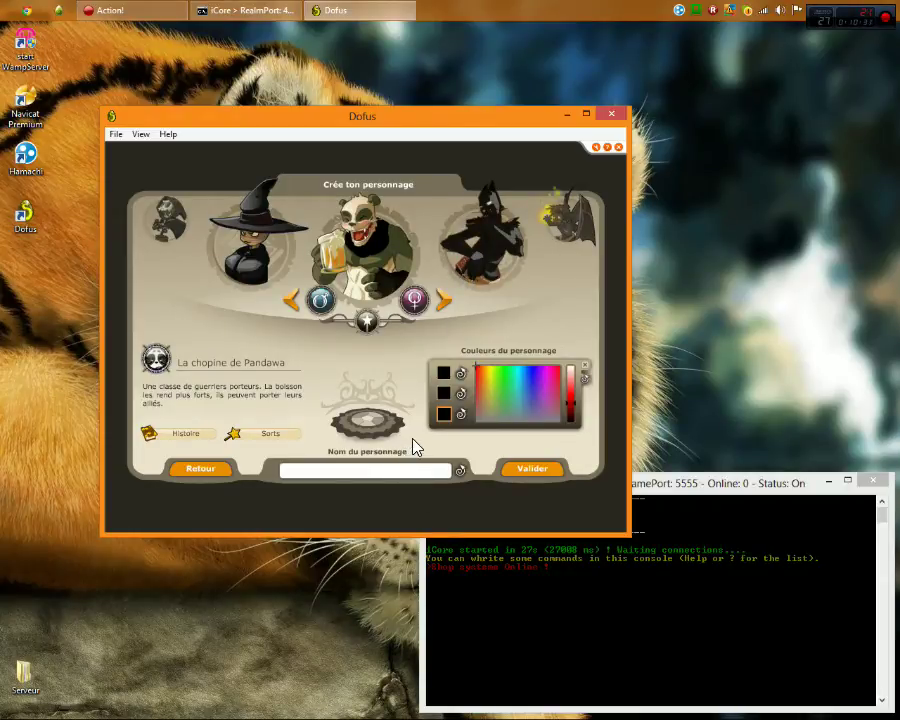
{"action": "left_click", "coordinate": [610, 117]}
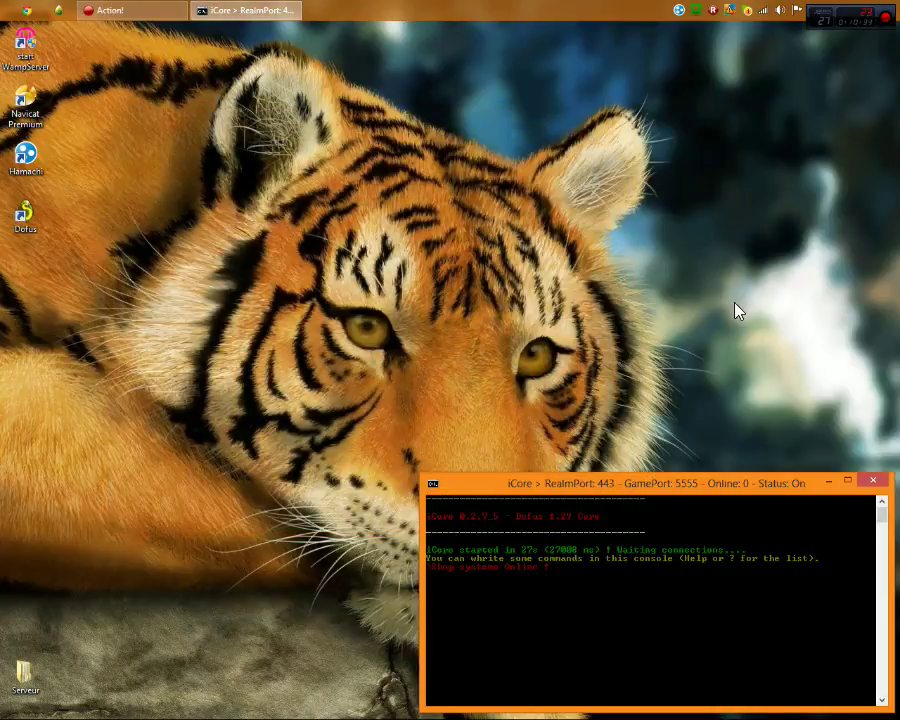
Relaunch Dofus and log in with the account credentials
{"action": "double_click", "coordinate": [14, 238]}
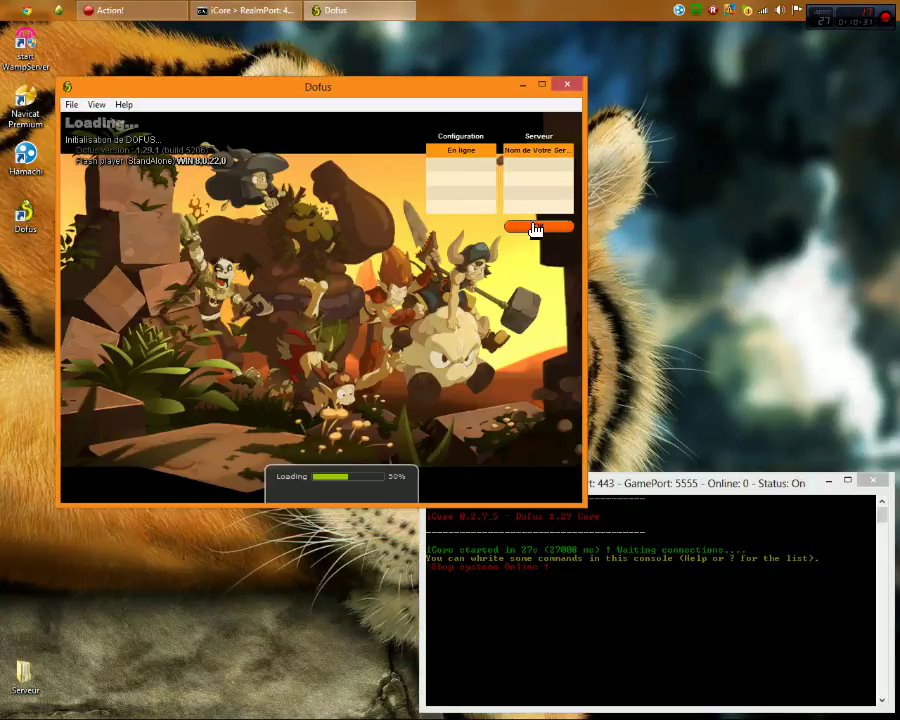
{"action": "mouse_move", "coordinate": [686, 478]}
{"action": "left_mouse_down"}
{"action": "mouse_move", "coordinate": [575, 358]}
{"action": "mouse_move", "coordinate": [690, 465]}
{"action": "left_mouse_up"}
{"action": "left_click", "coordinate": [176, 246]}
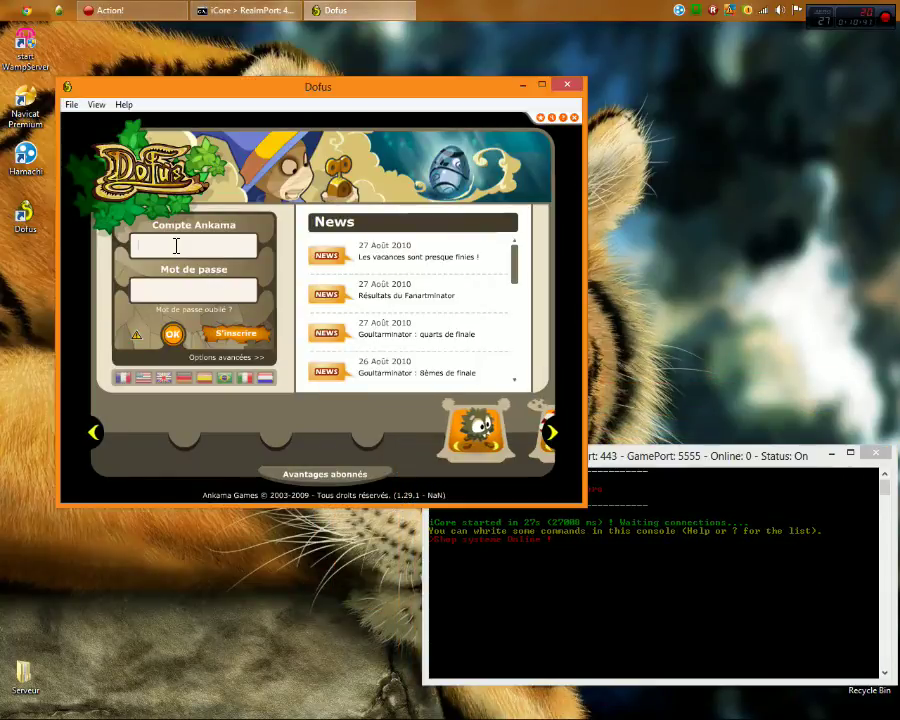
{"action": "type", "text": "test"}
{"action": "left_click", "coordinate": [172, 289]}
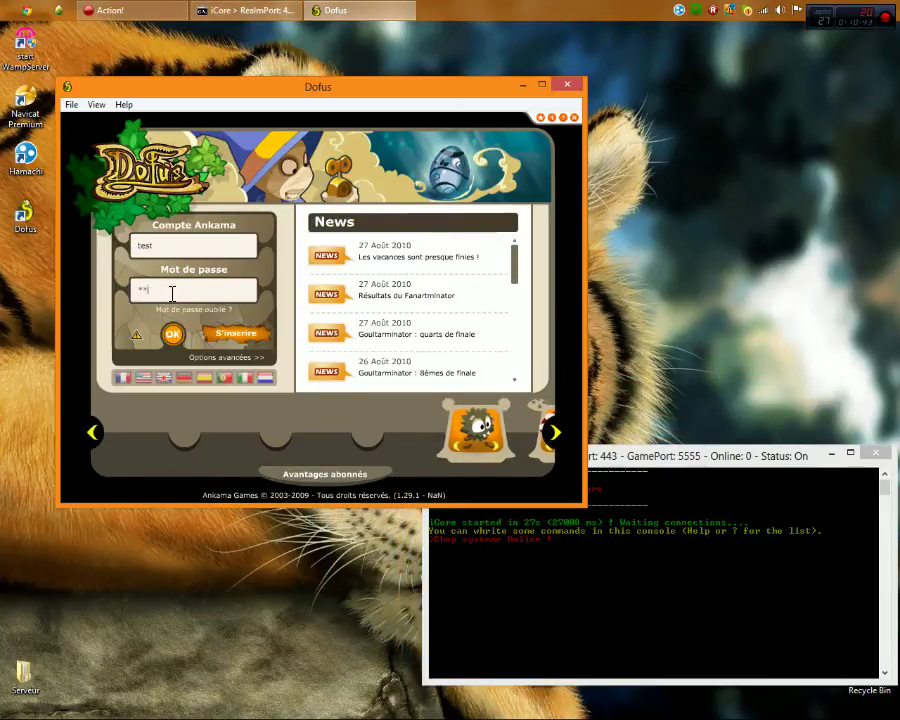
{"action": "key", "text": "Return"}
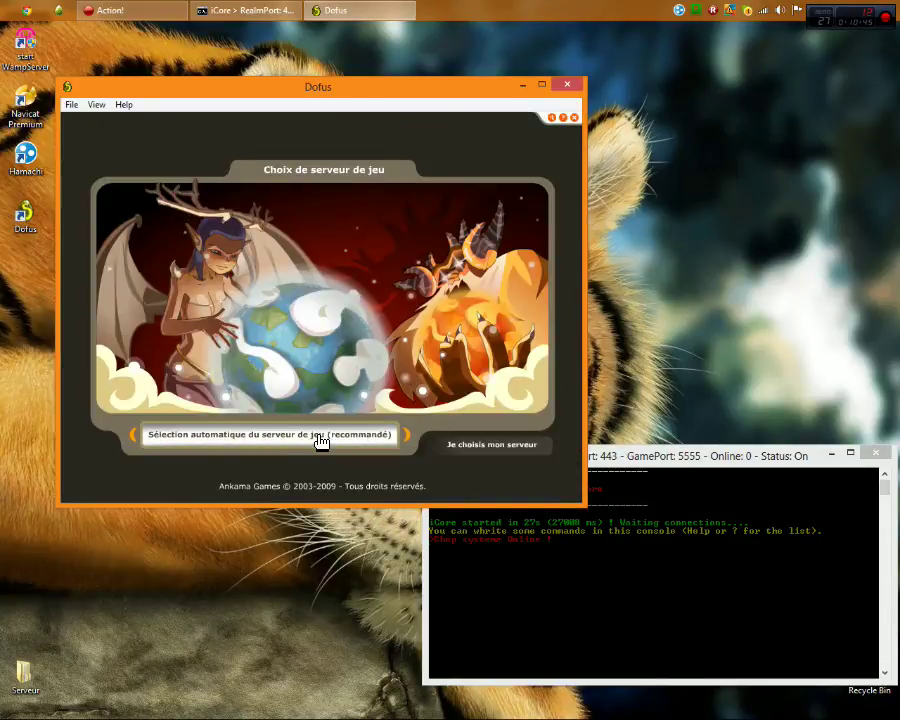
Join Jiva via automatic server selection and create a character with a random name
{"action": "left_click", "coordinate": [322, 436]}
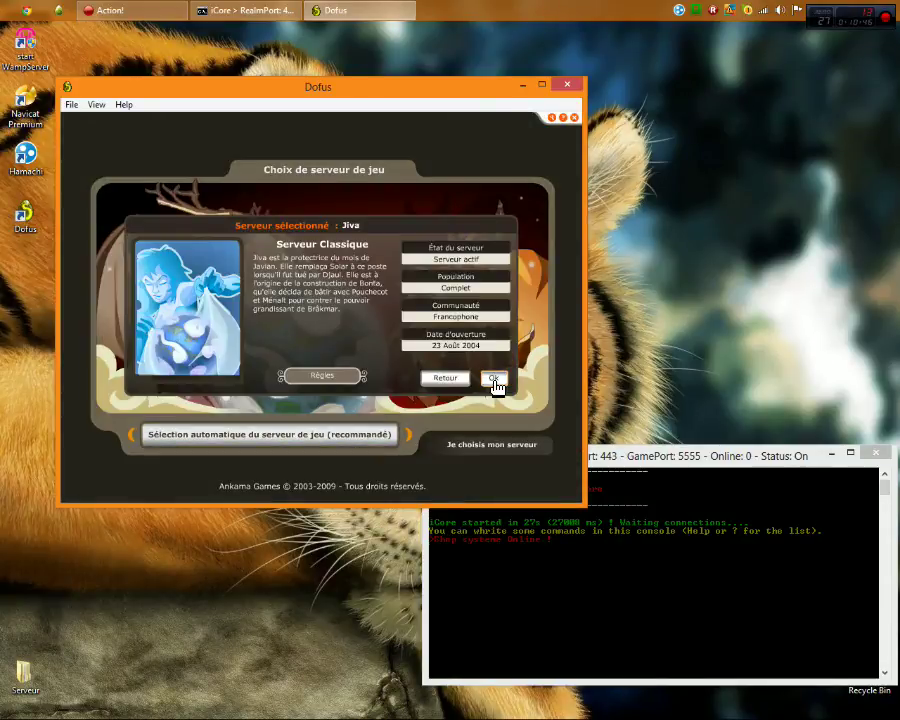
{"action": "left_click", "coordinate": [493, 380]}
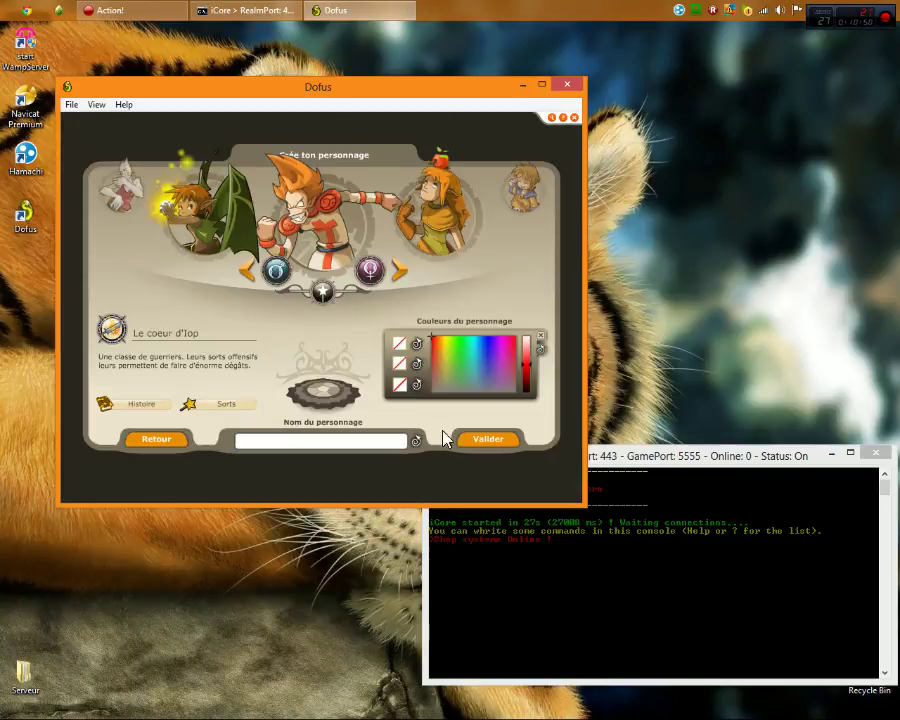
{"action": "left_click", "coordinate": [417, 442]}
{"action": "left_click", "coordinate": [500, 444]}
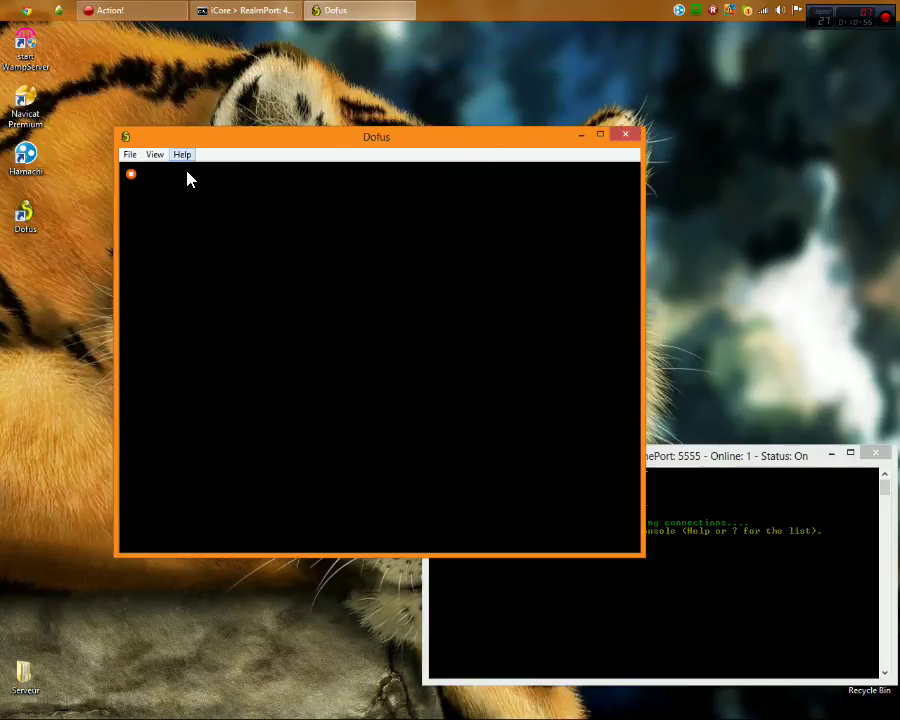
Skip the intro cinematic, dismiss the welcome message, and arrange the Dofus and iCore windows
{"action": "left_click", "coordinate": [131, 176]}
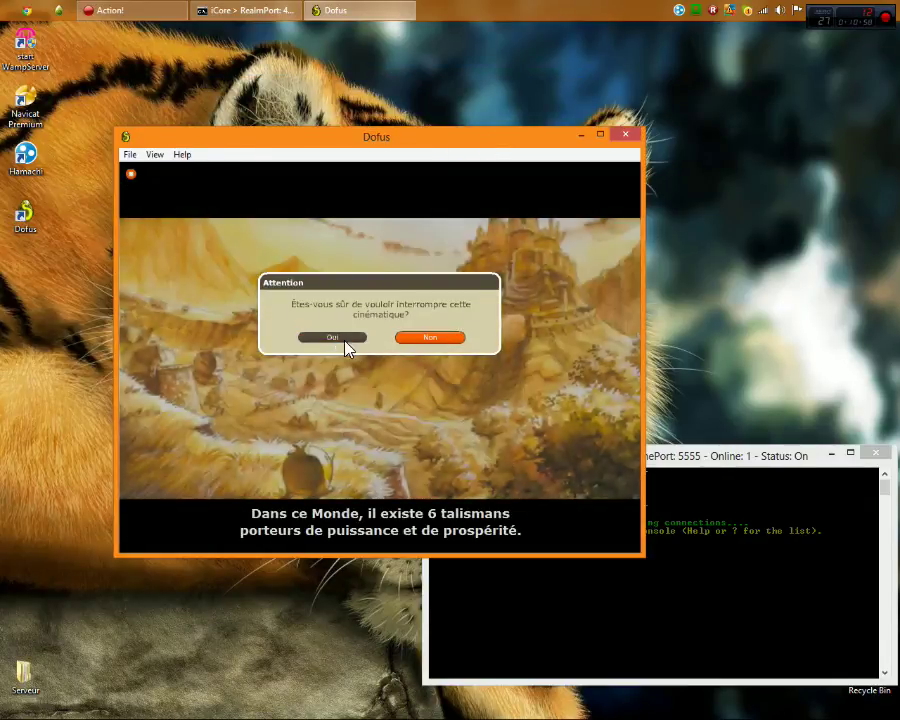
{"action": "left_click", "coordinate": [336, 338]}
{"action": "left_click", "coordinate": [395, 409]}
{"action": "left_click_drag", "start_coordinate": [454, 133], "coordinate": [370, 47]}
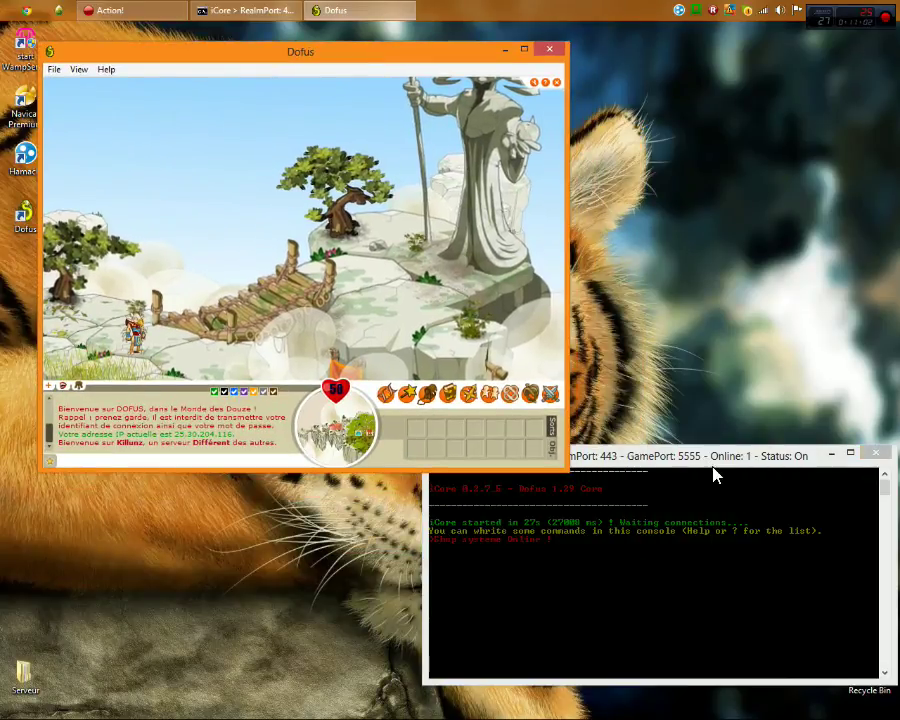
{"action": "left_click_drag", "start_coordinate": [756, 460], "coordinate": [717, 470]}
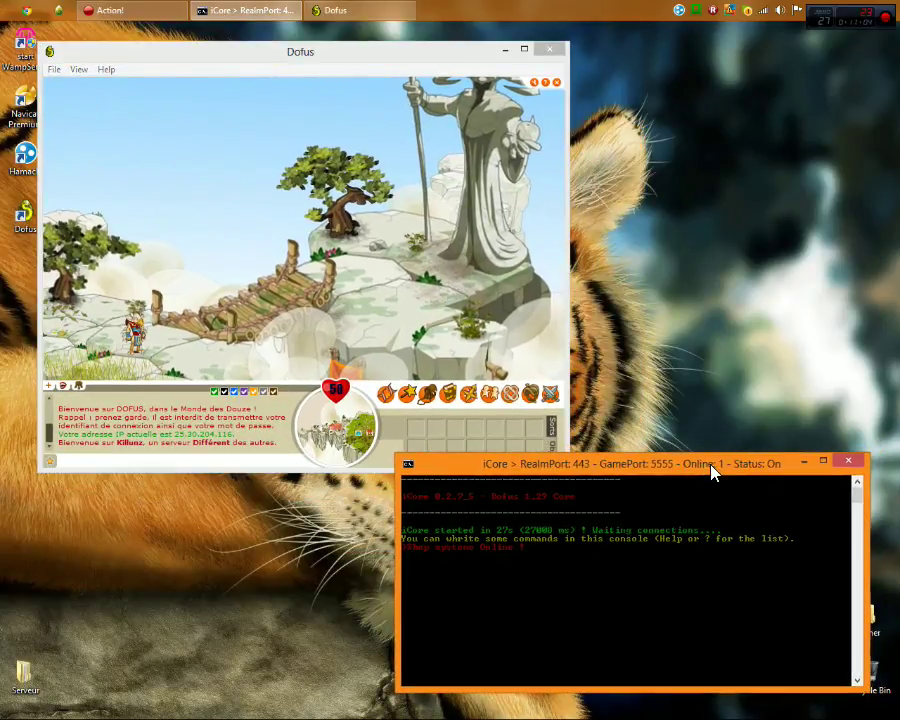
Close the iCore console and Dofus, open Serveur > iCore Custom > Emulateur, then close that window
{"action": "left_click", "coordinate": [849, 462]}
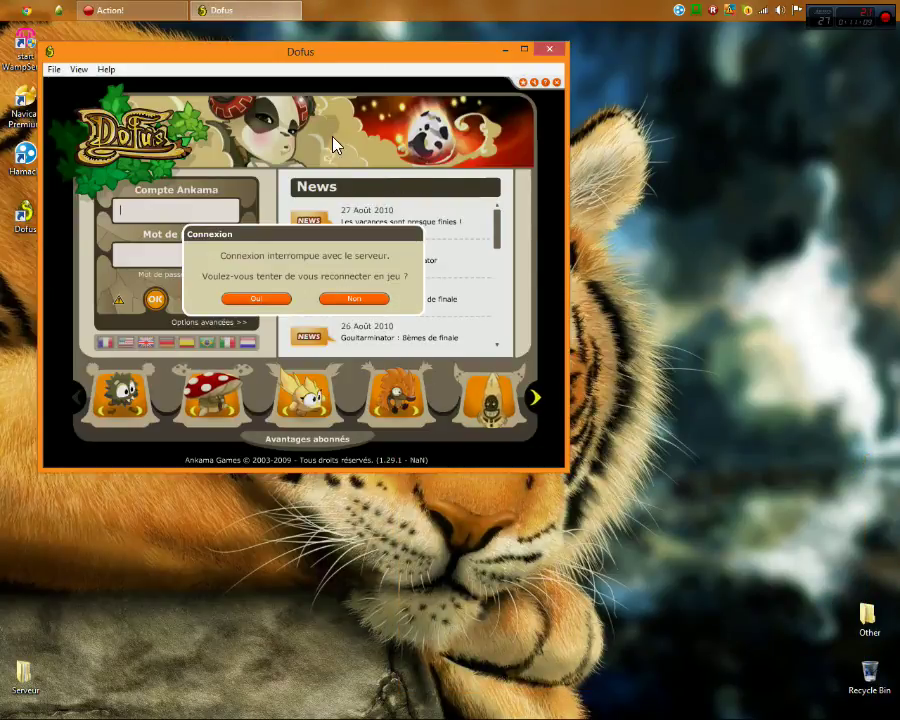
{"action": "left_click", "coordinate": [553, 52]}
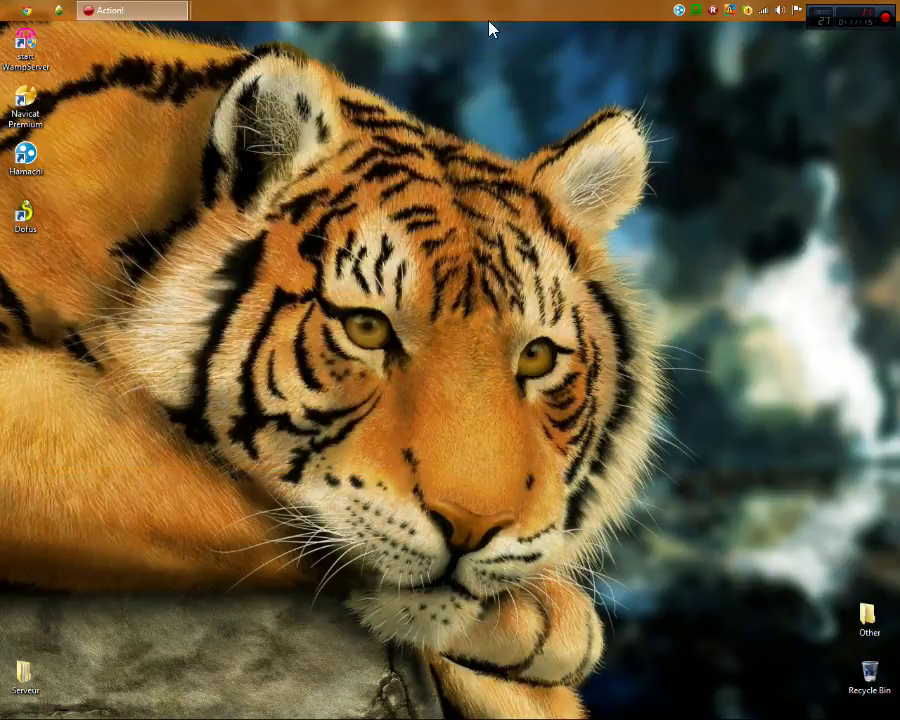
{"action": "double_click", "coordinate": [33, 690]}
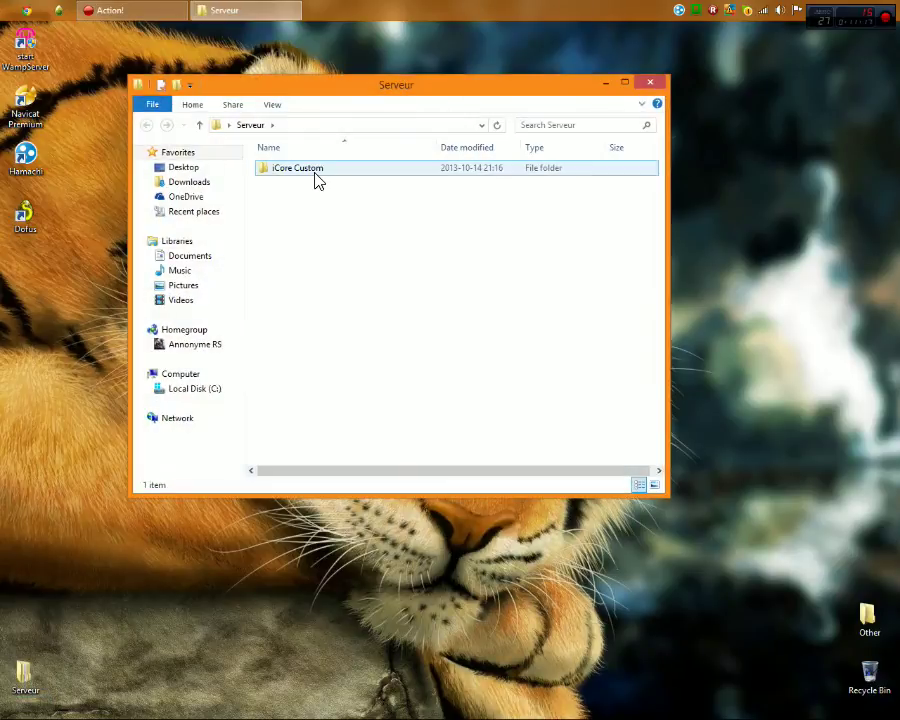
{"action": "double_click", "coordinate": [315, 179]}
{"action": "double_click", "coordinate": [315, 185]}
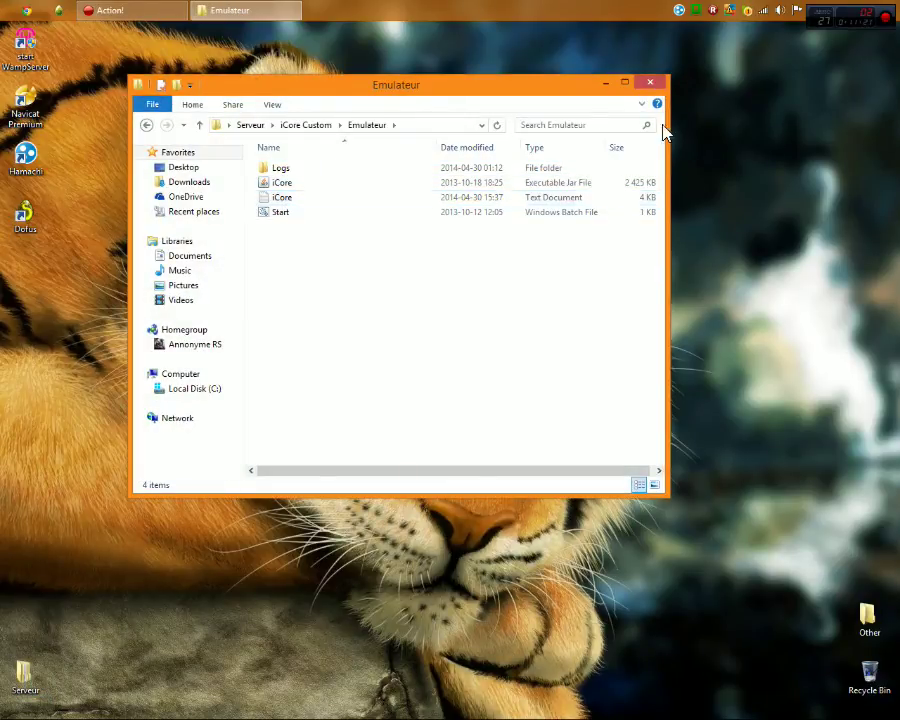
{"action": "left_click", "coordinate": [651, 83]}
Refresh the desktop twice and move the WampServer shortcut
{"action": "right_click", "coordinate": [318, 286]}
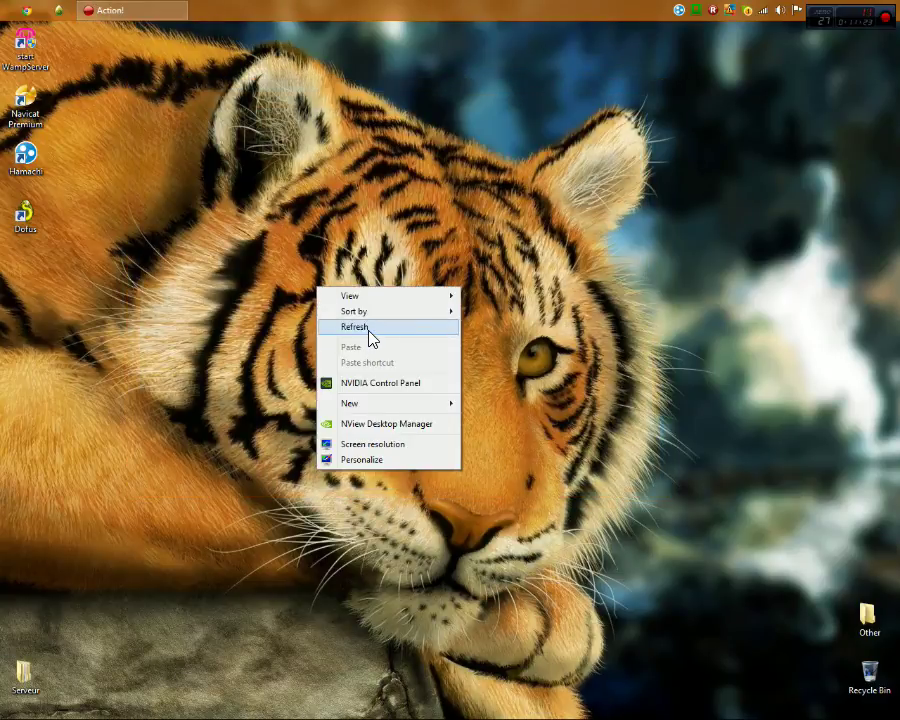
{"action": "right_click", "coordinate": [299, 189]}
{"action": "left_click", "coordinate": [320, 231]}
{"action": "right_click", "coordinate": [304, 208]}
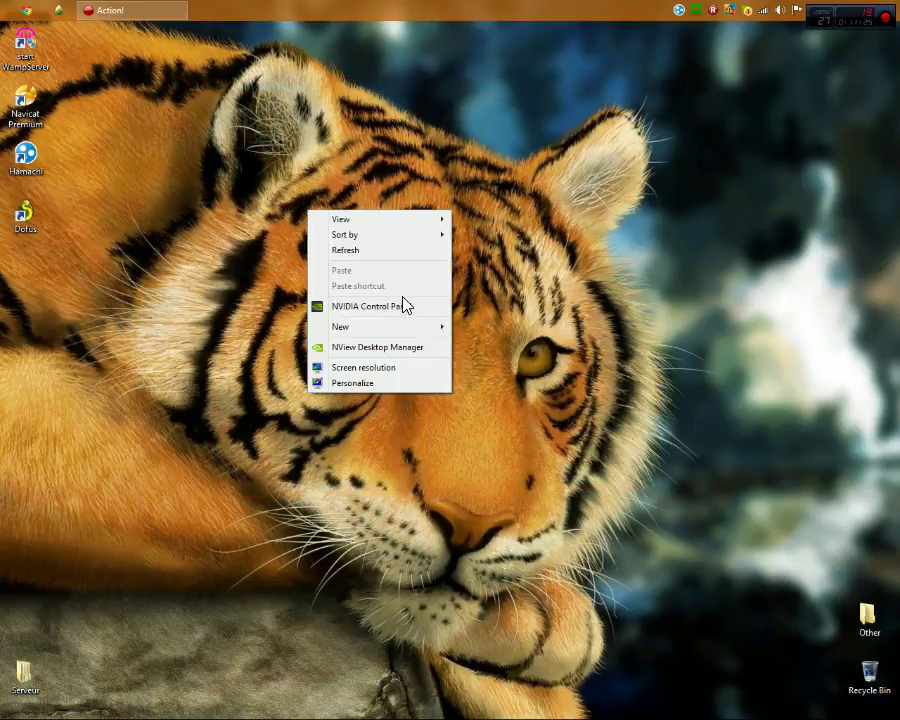
{"action": "left_click", "coordinate": [376, 250]}
{"action": "left_click_drag", "start_coordinate": [255, 132], "coordinate": [640, 530]}
{"action": "mouse_move", "coordinate": [25, 45]}
{"action": "left_mouse_down"}
{"action": "mouse_move", "coordinate": [498, 562]}
{"action": "mouse_move", "coordinate": [25, 62]}
{"action": "left_mouse_up"}
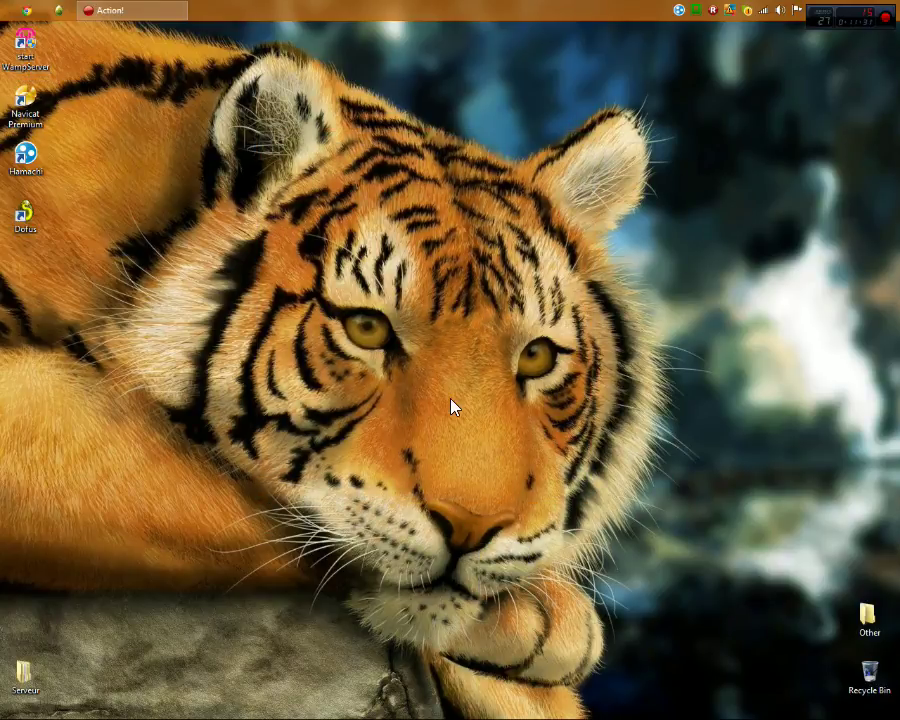
{"action": "right_click", "coordinate": [397, 226]}
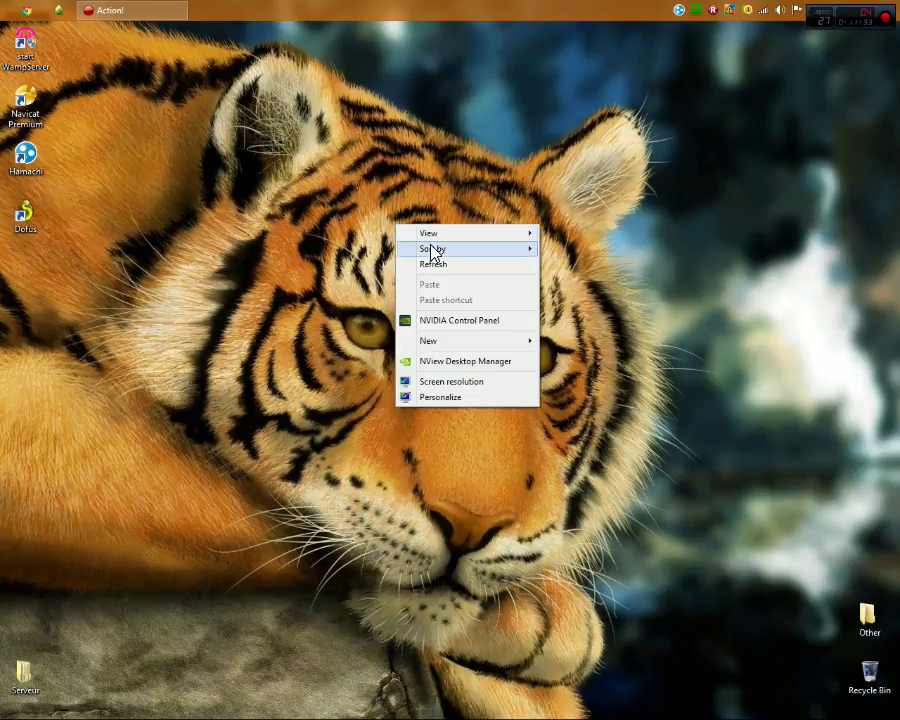